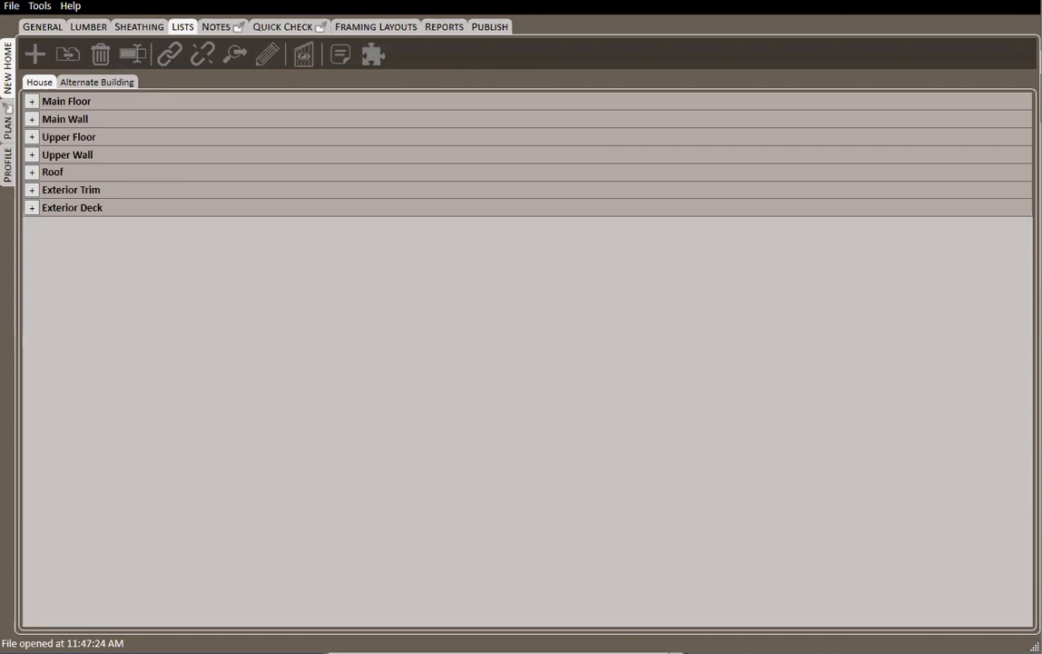
Check the program's version information
left_click(70, 11)
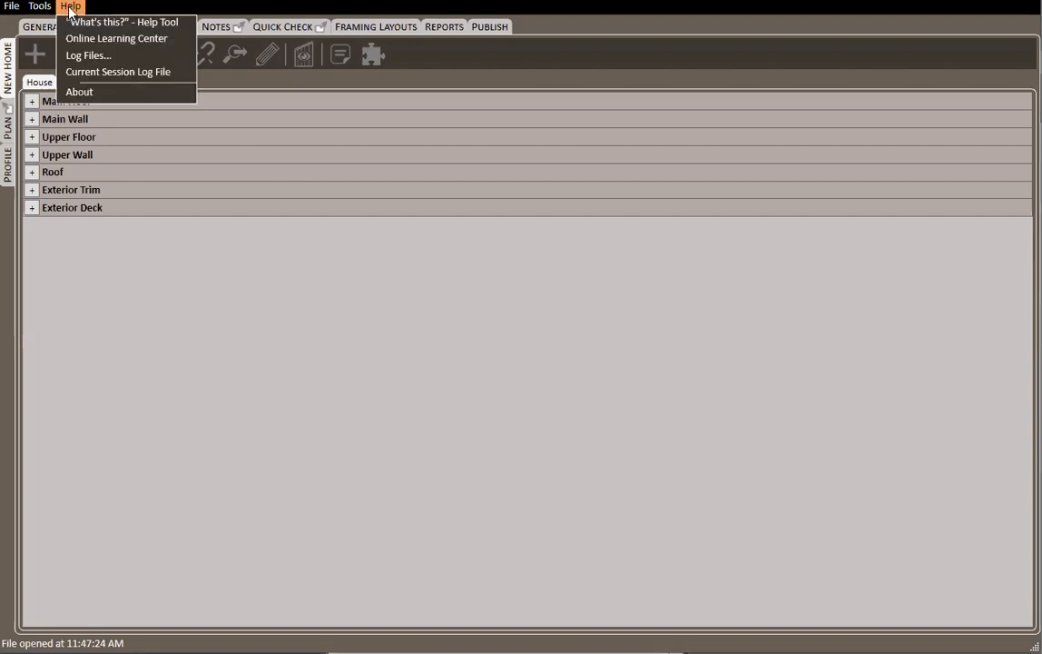
mouse_move(40, 12)
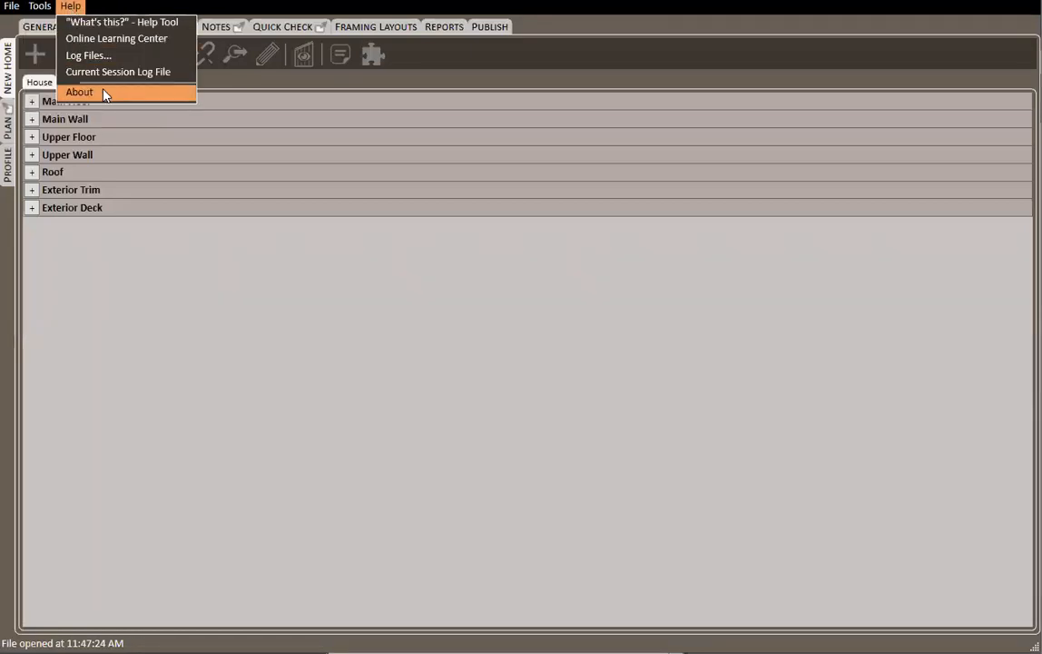
left_click(100, 91)
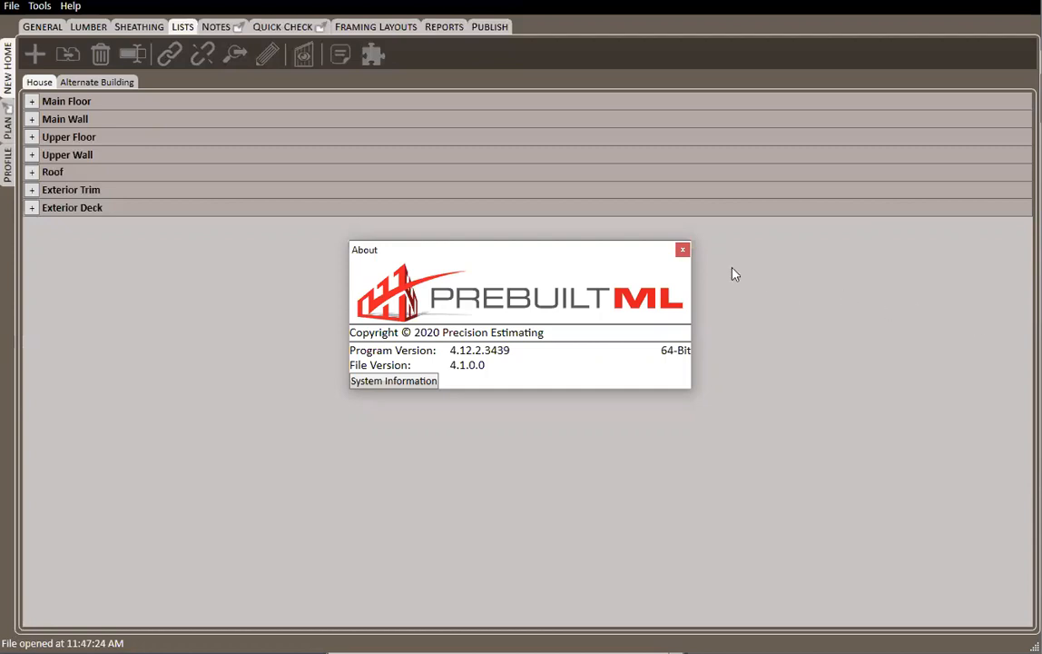
left_click(682, 249)
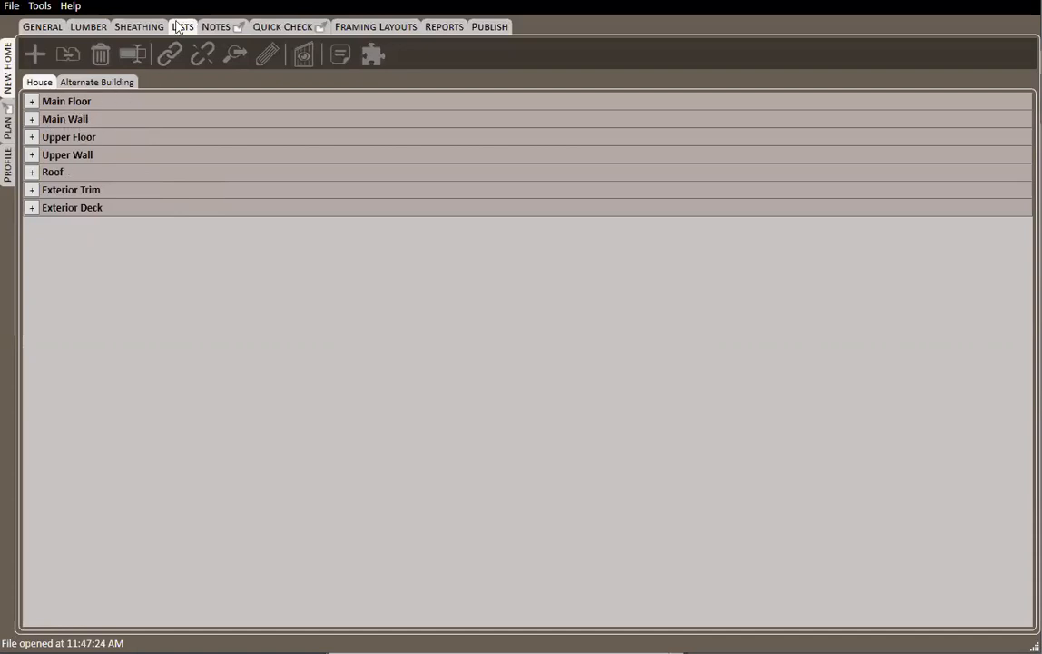
Open Update Identical Products for the first 4x6 DF #2 post in the House list's Main Wall pack
left_click(32, 119)
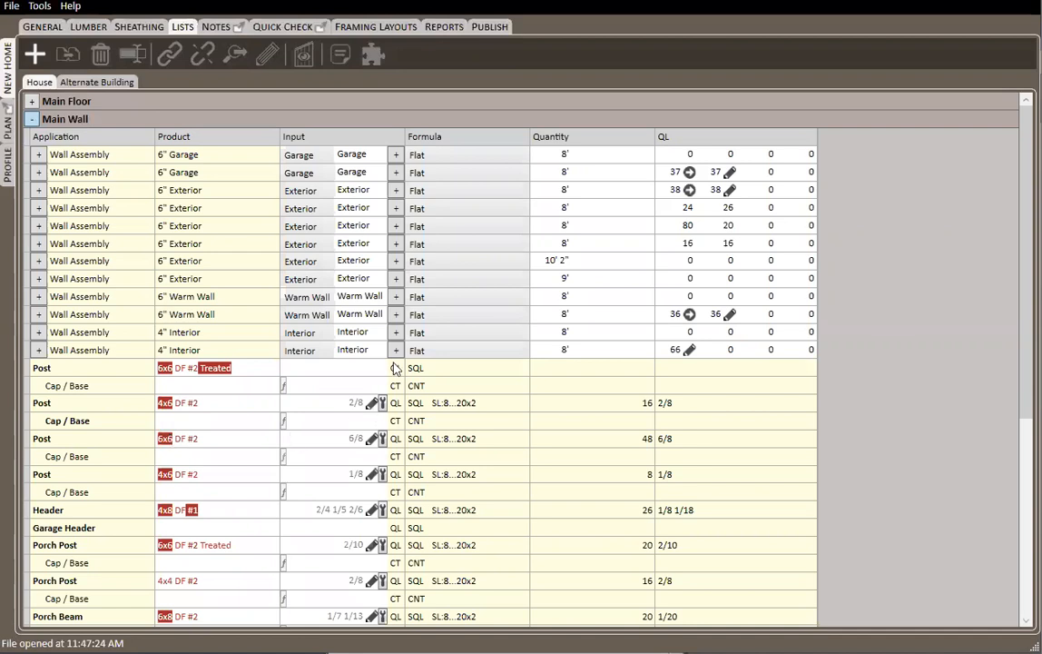
scroll(363, 386, "down", 1)
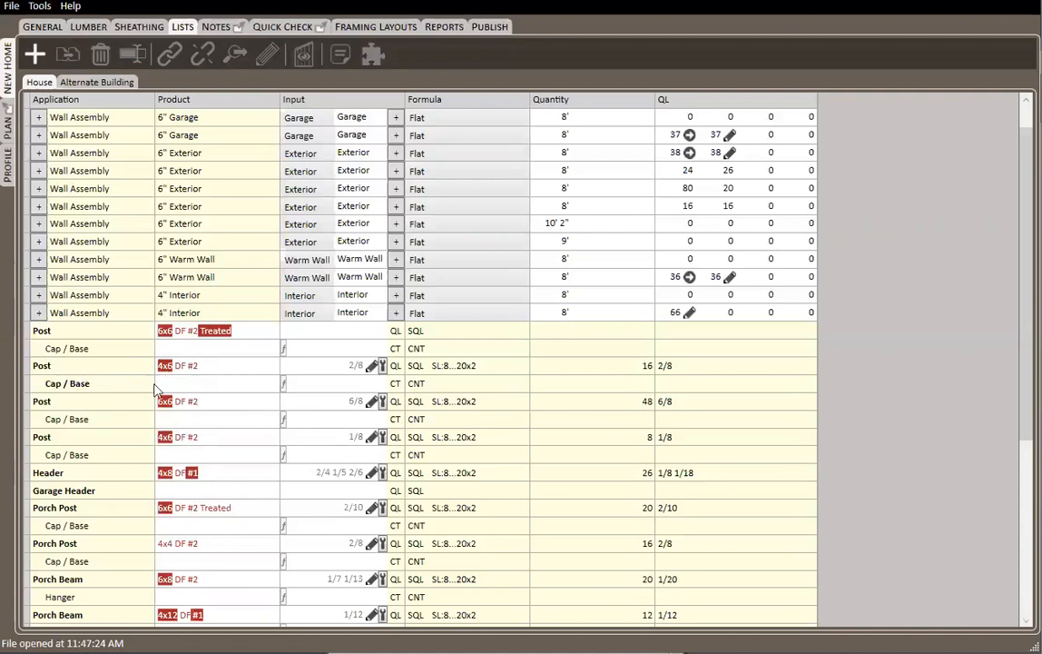
right_click(102, 371)
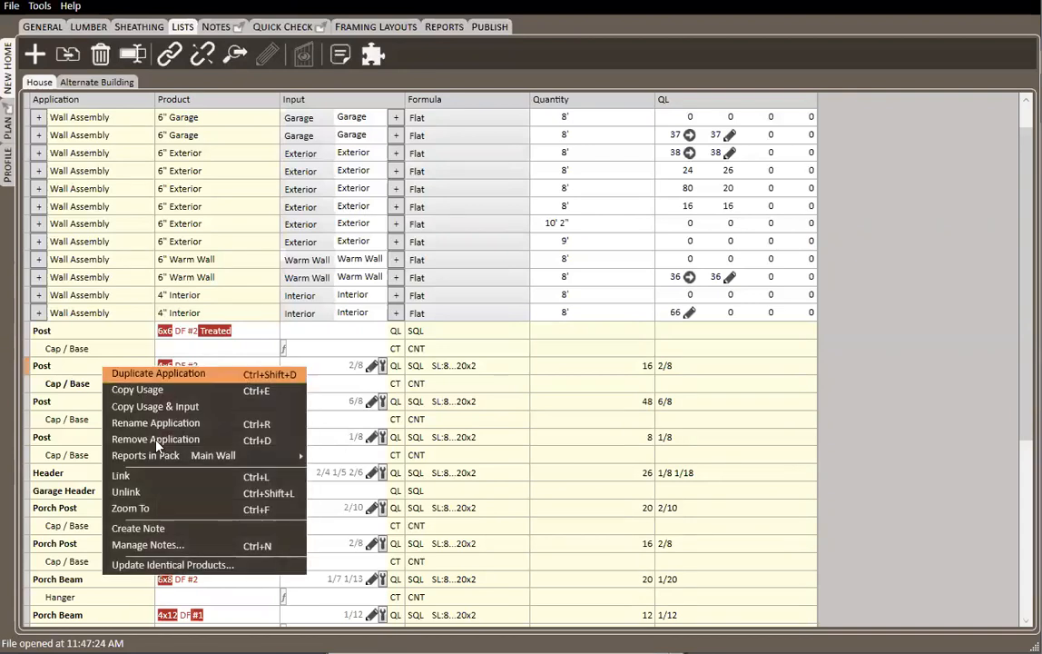
left_click(245, 570)
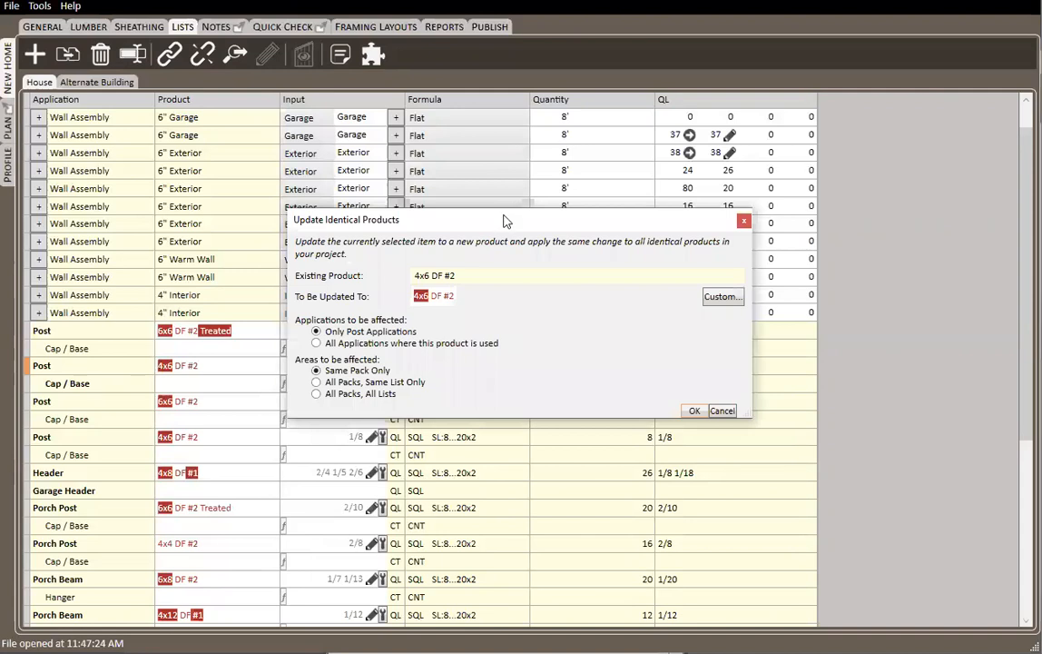
left_click_drag(503, 221, 433, 217)
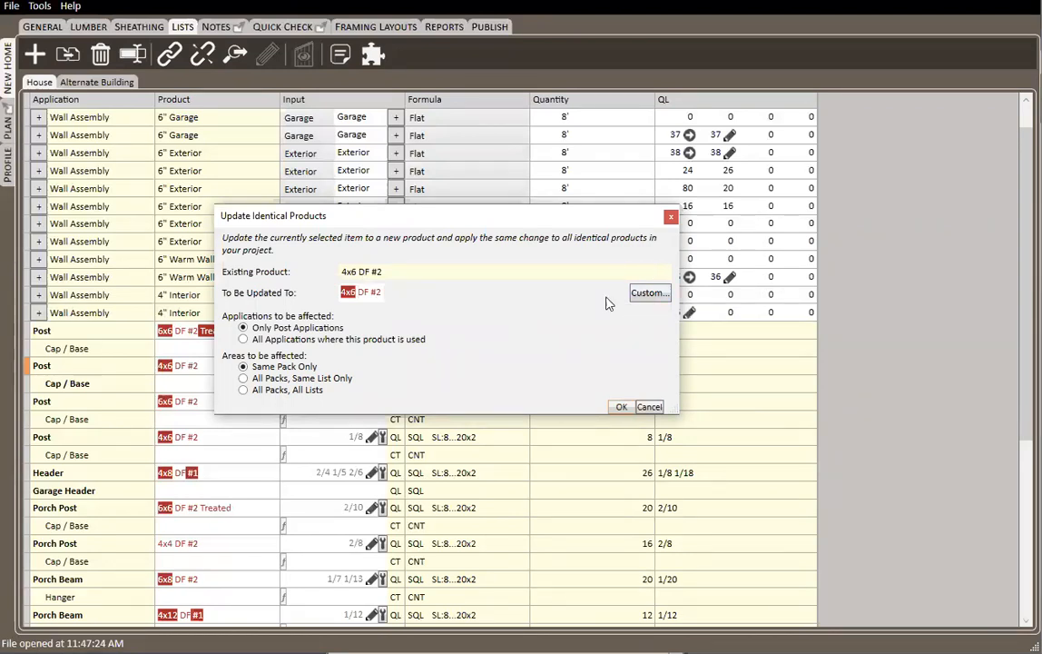
Create a custom 4x6 lumber product with the attribute Super Chain Beaten and apply it to identical post applications in the same pack only
left_click(652, 294)
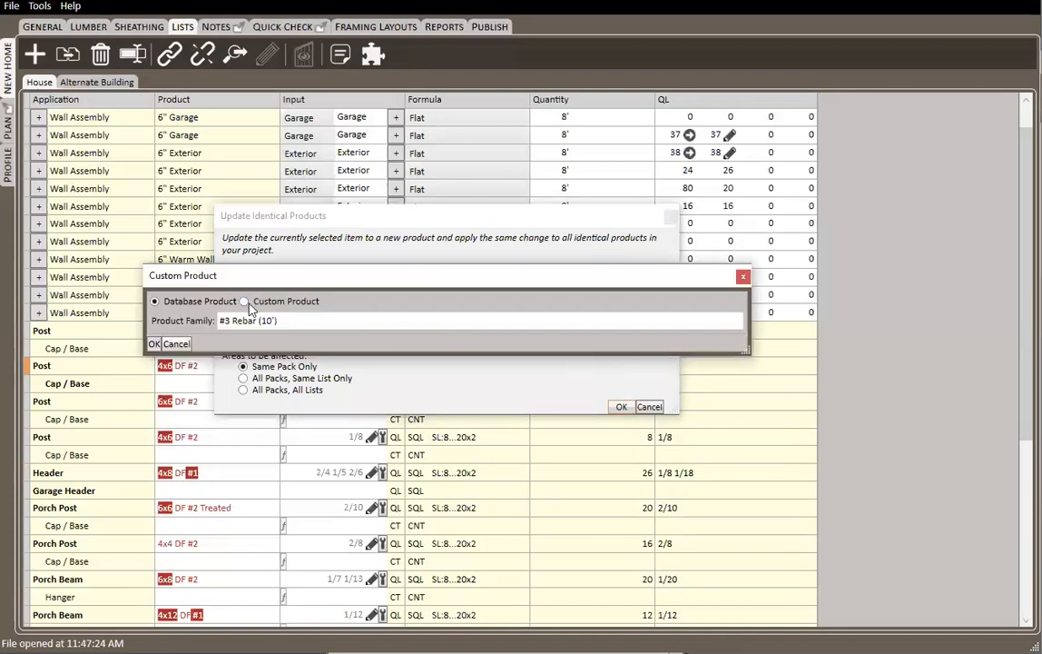
left_click(286, 300)
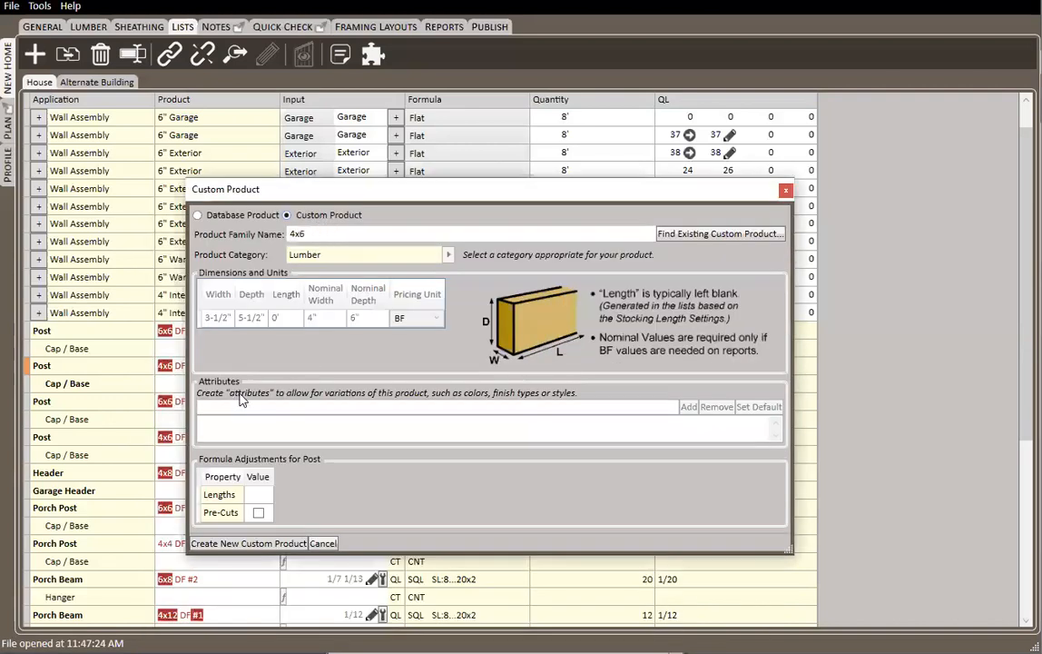
left_click(245, 410)
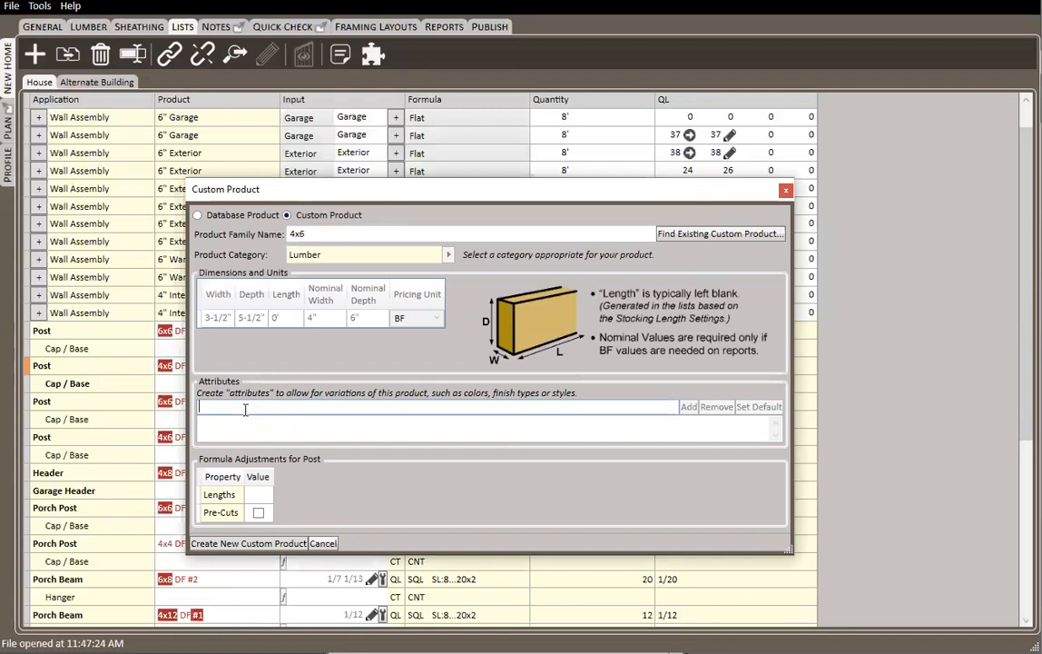
type("Super Chain Beaten")
left_click(689, 407)
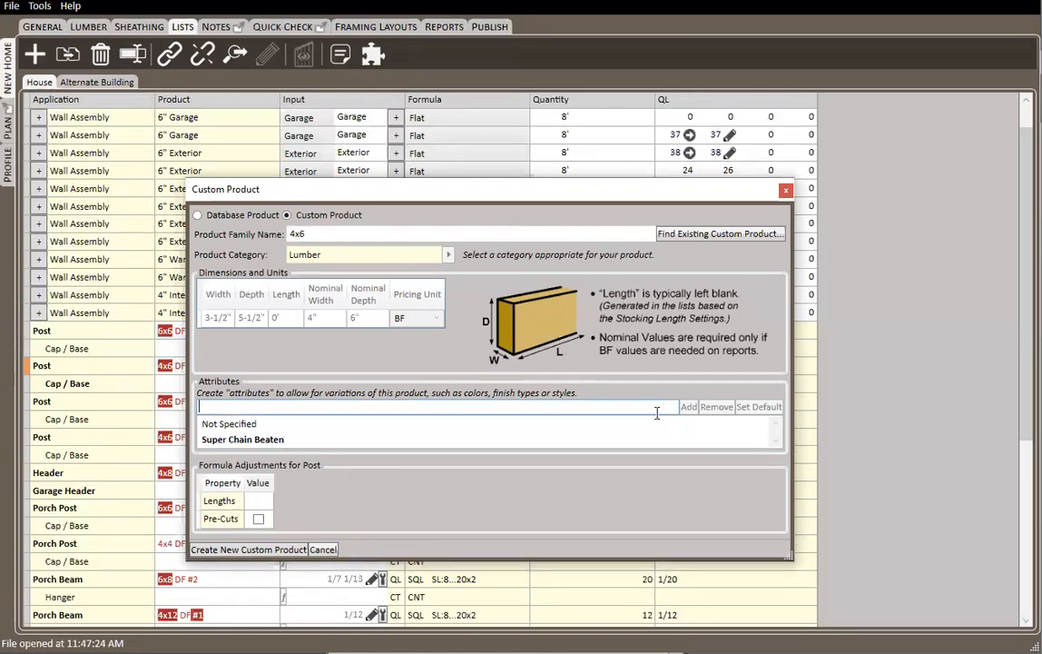
left_click(241, 551)
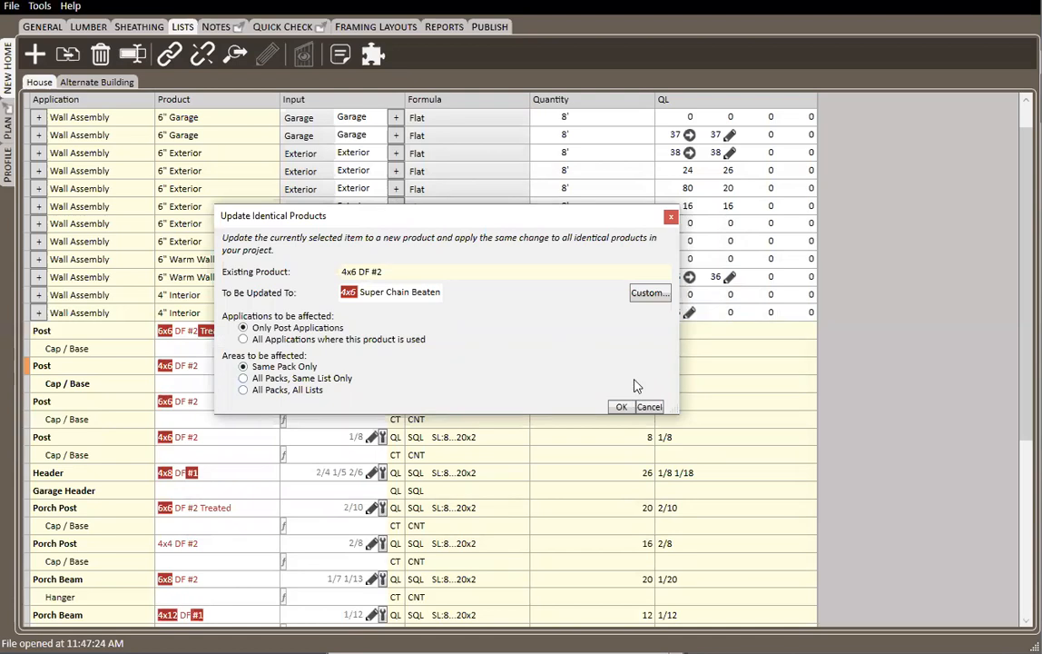
left_click(622, 407)
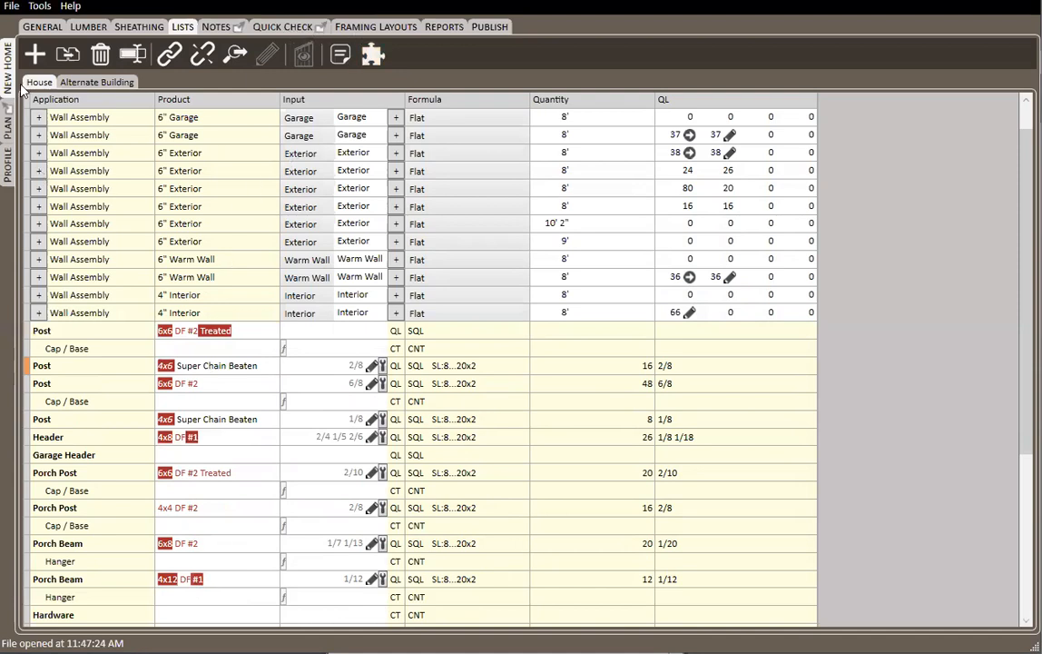
In the Exterior Deck pack, set the Deck Decking product to 2x6 TK Cedar with an input of 400 SF
scroll(69, 134, "up", 1)
left_click(31, 119)
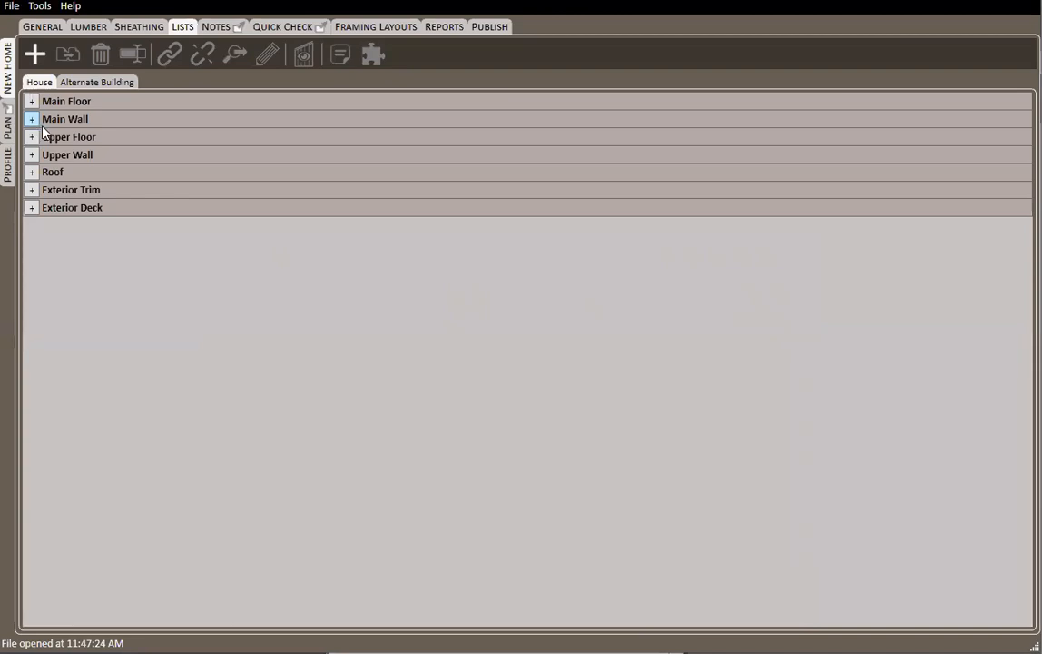
left_click(46, 210)
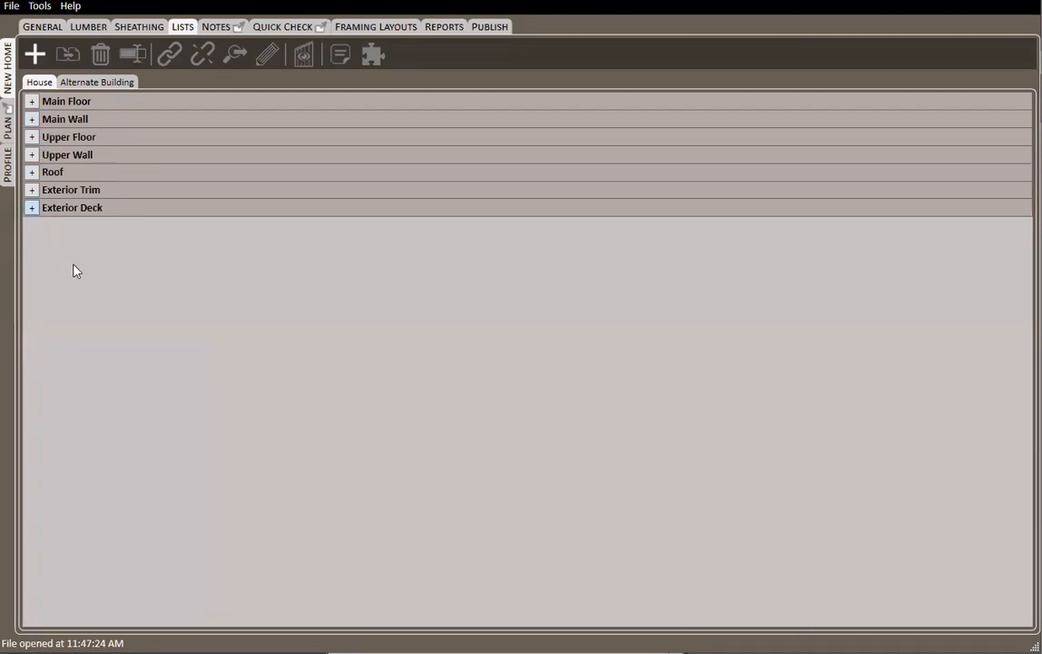
left_click(185, 283)
key("Tab")
type("400")
key("Return")
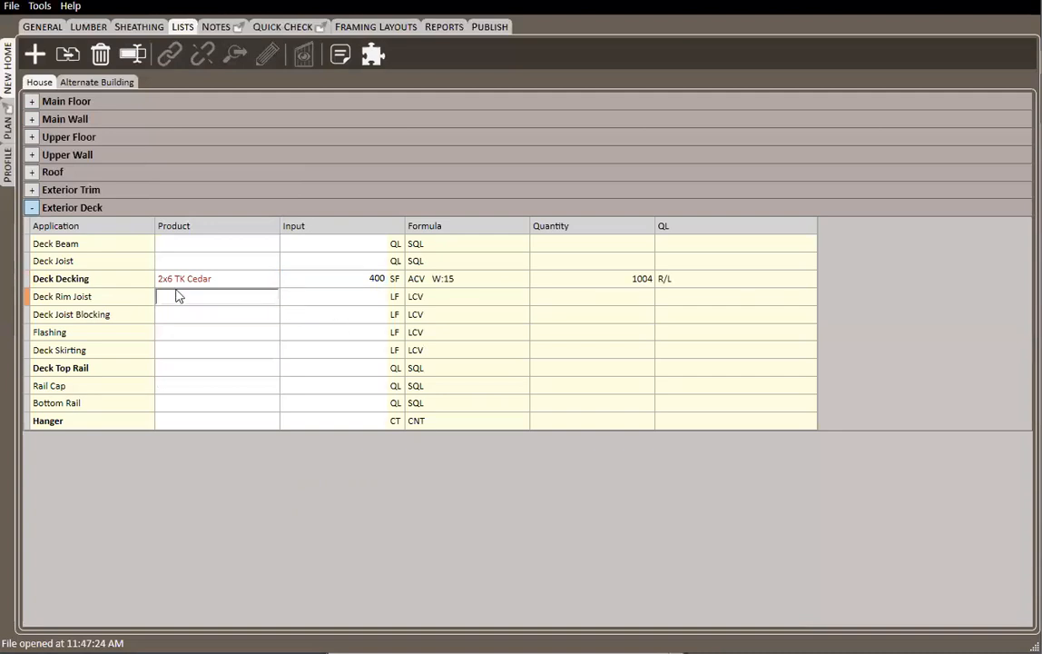
Duplicate the Deck Decking application and give the copy 2x4 TK Cedar with an input of 400 SF
right_click(106, 280)
left_click(164, 286)
left_click(231, 296)
left_click(241, 298)
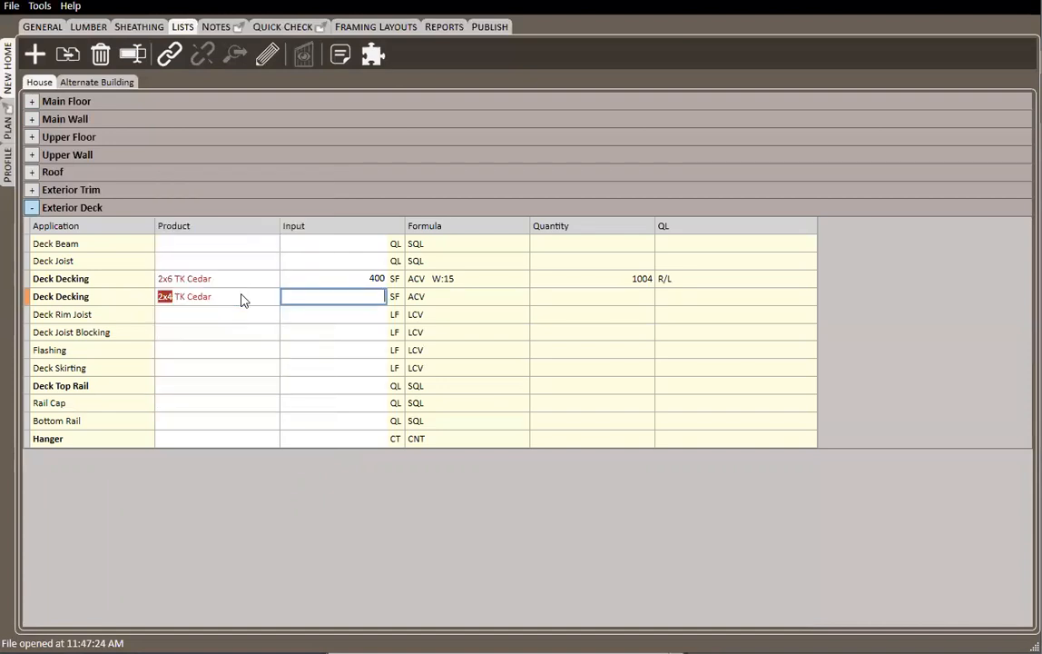
type("400")
key("Return")
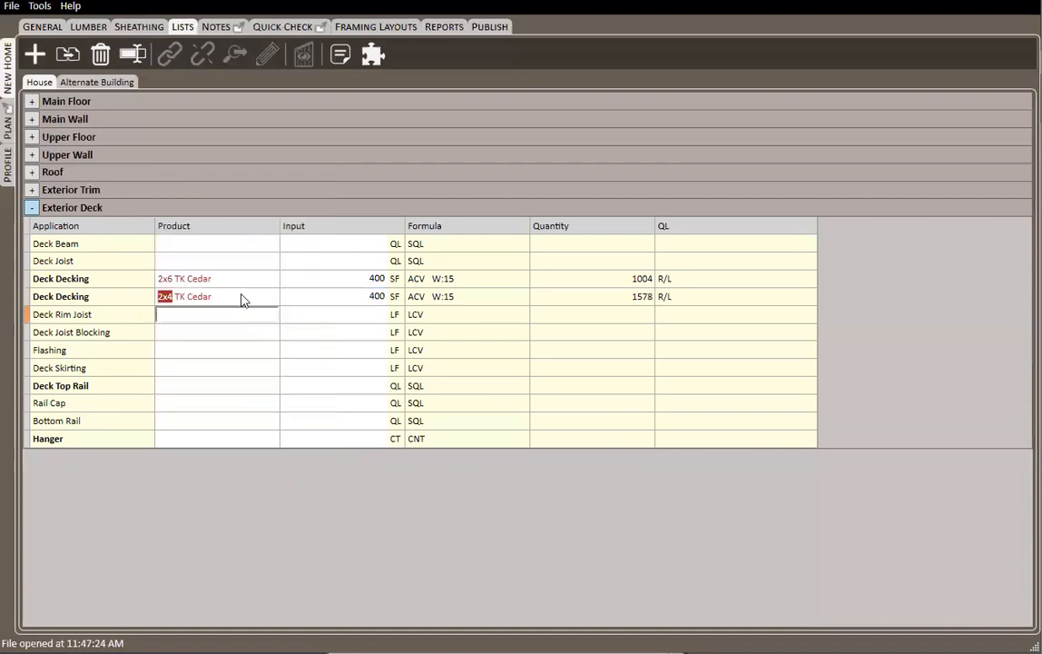
Refresh the Quick Check general info and activate the plan rules for unlinked applications and unlinked usages in takeoff items
left_click(291, 28)
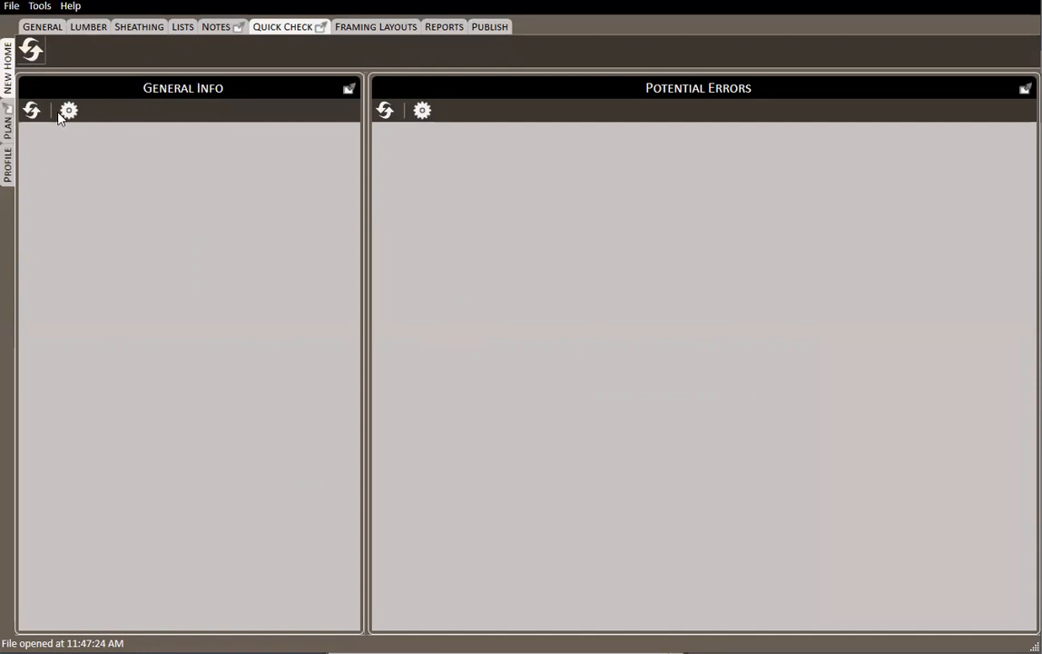
left_click(31, 111)
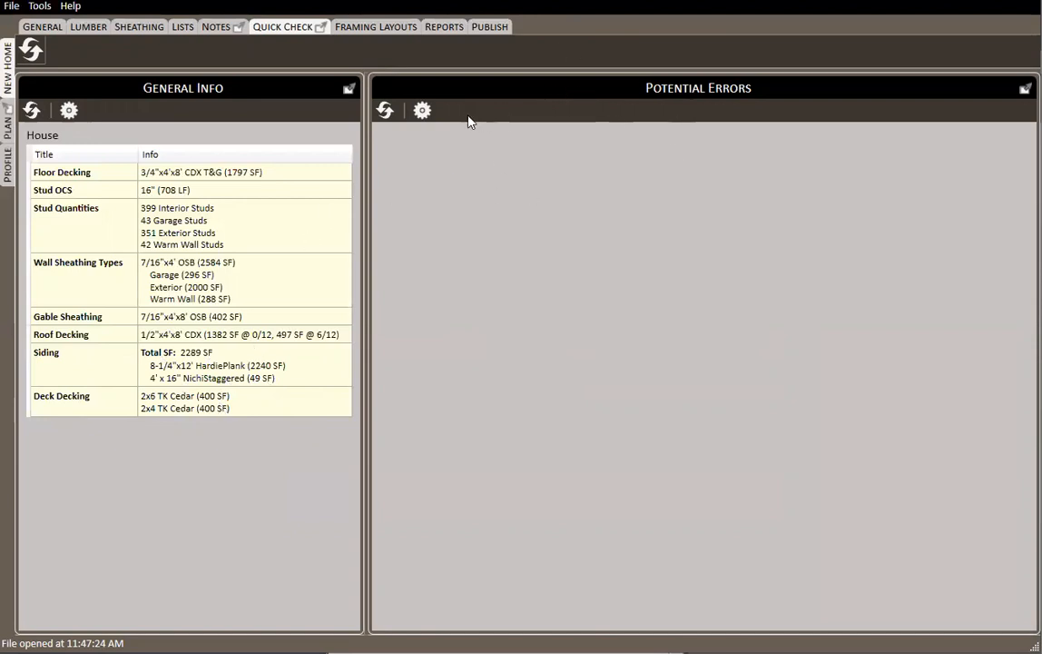
left_click(422, 110)
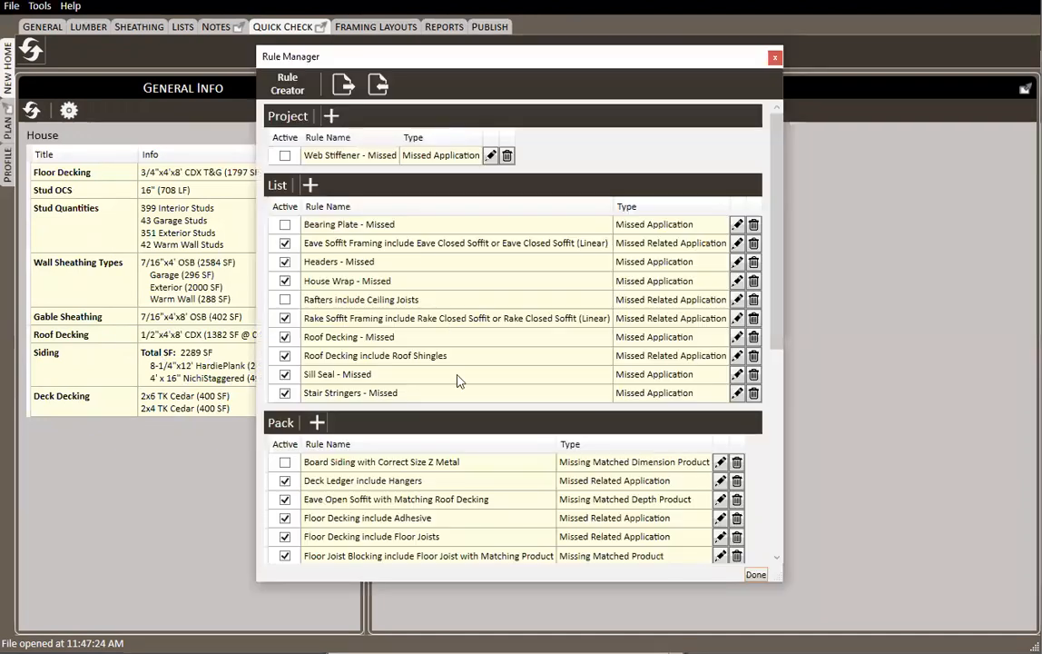
scroll(434, 330, "down", 5)
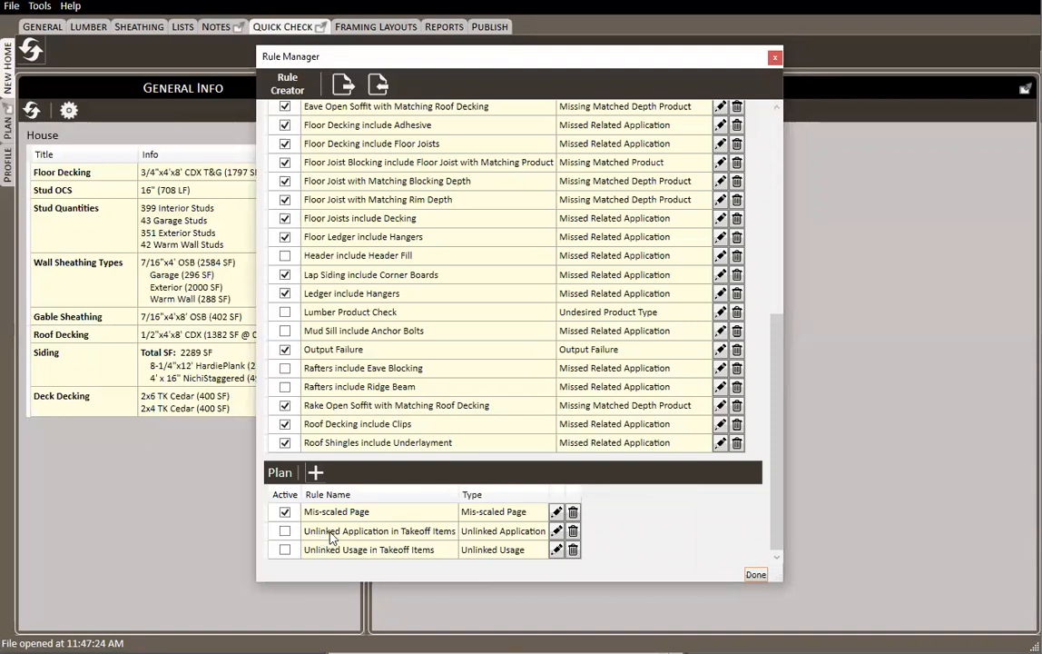
left_click(286, 530)
left_click(285, 549)
left_click(756, 576)
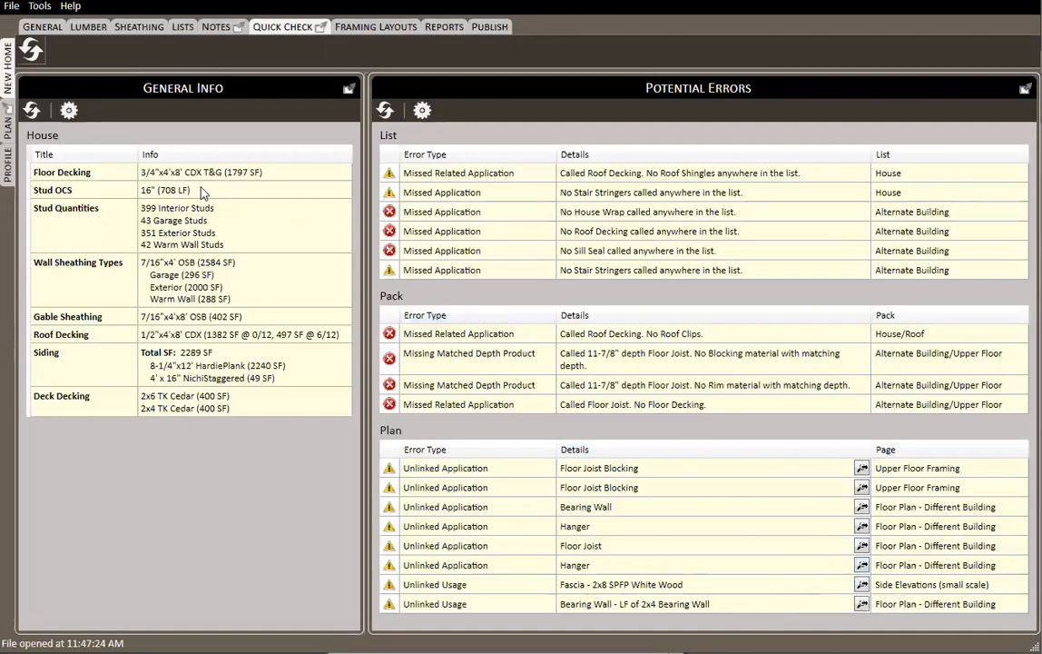
Switch to the plan and look over the whole Side Elevations (small scale) page
left_click(7, 125)
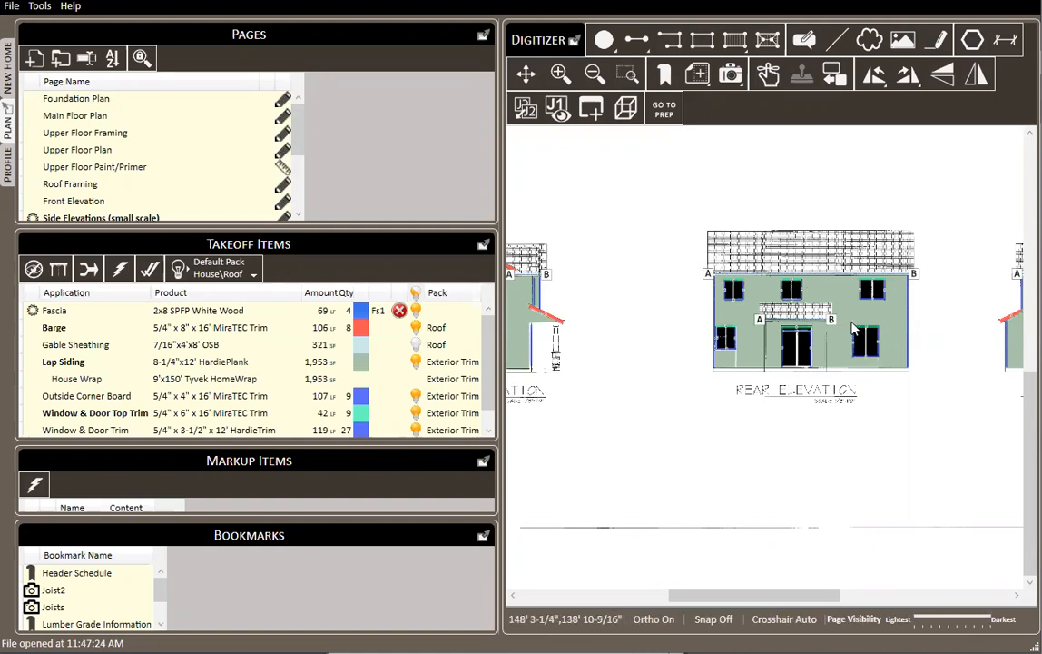
scroll(853, 377, "down", 4)
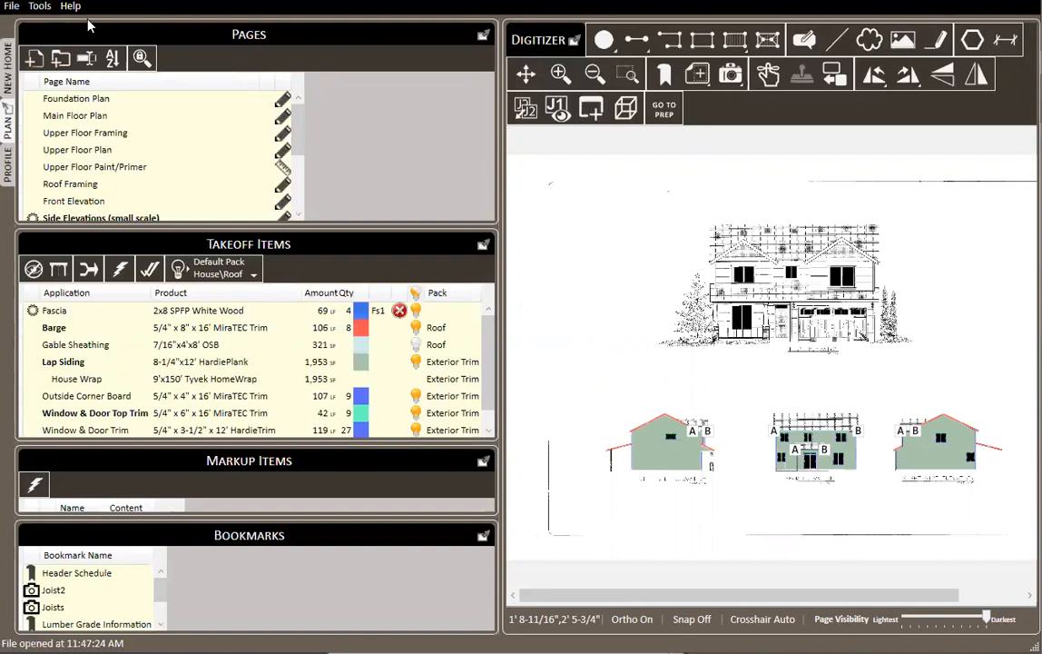
Review the hotkey assignments for the plan, plan prep and list commands in the user settings
left_click(40, 7)
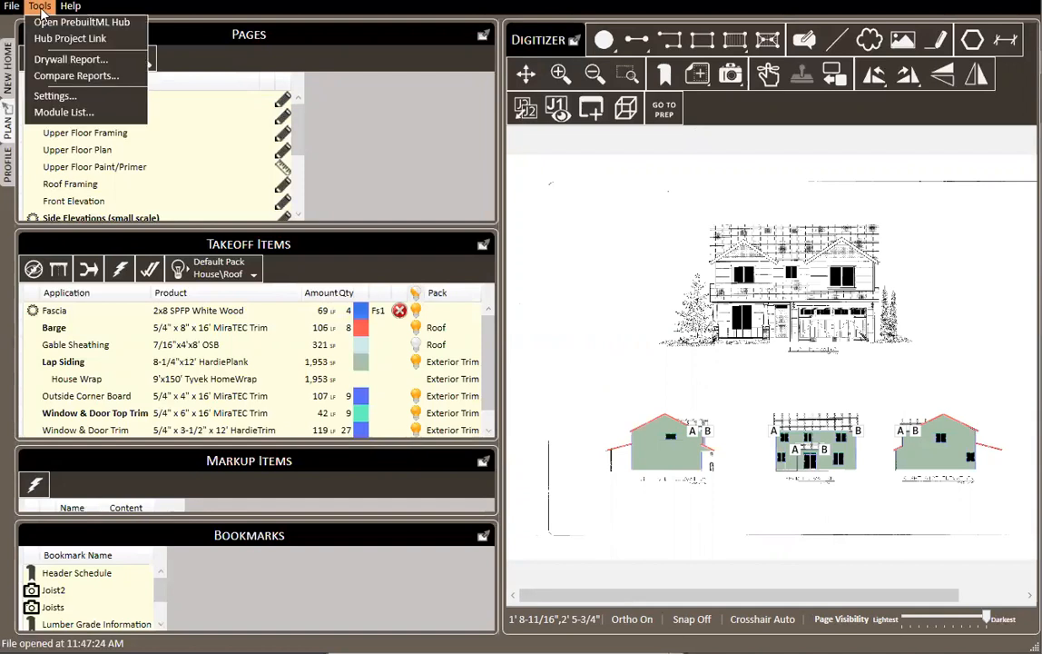
left_click(56, 96)
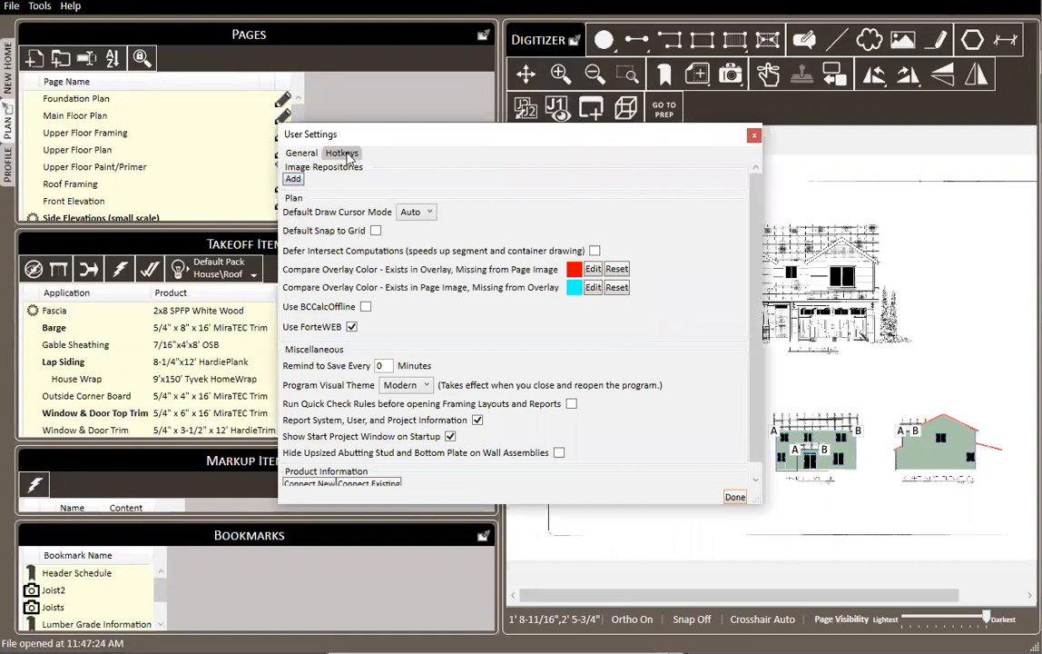
left_click(352, 155)
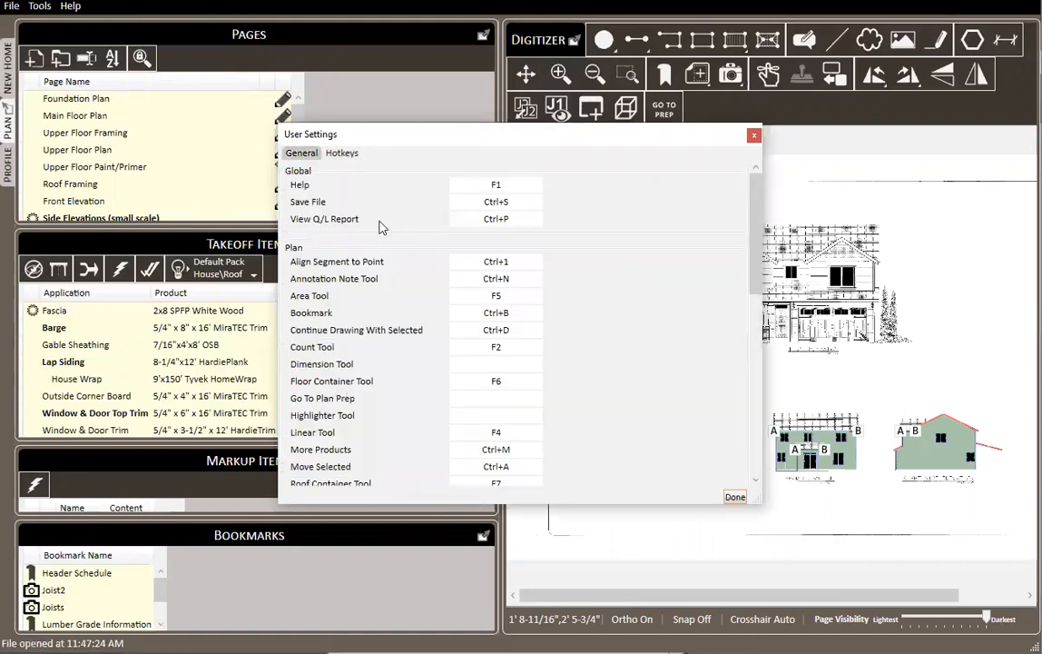
scroll(381, 236, "down", 3)
scroll(384, 263, "down", 3)
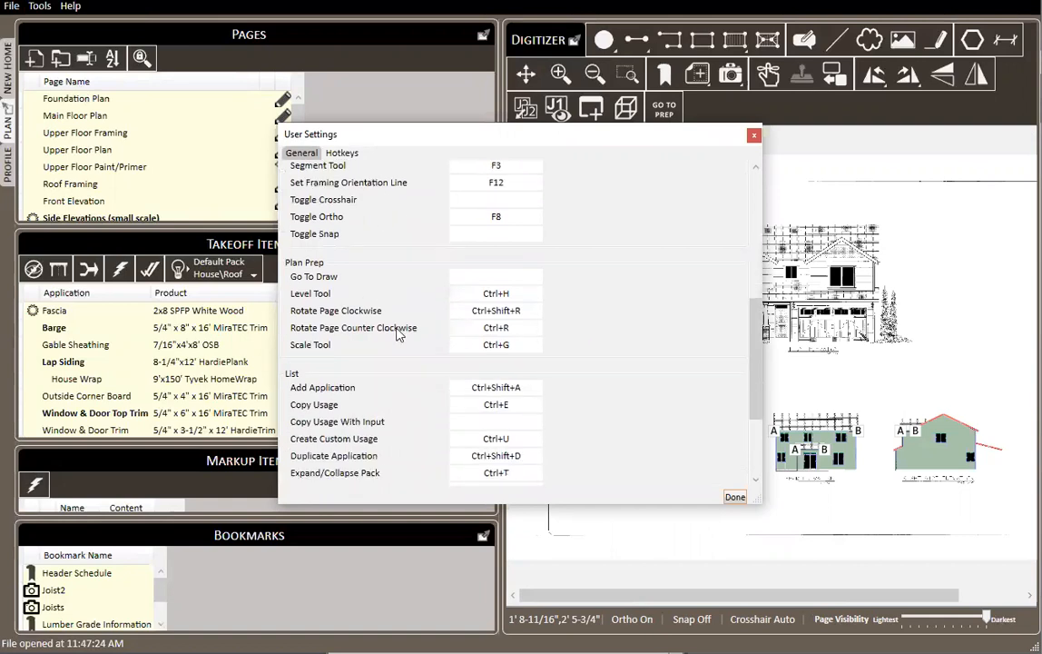
scroll(396, 333, "down", 3)
scroll(540, 283, "up", 1)
scroll(548, 283, "up", 5)
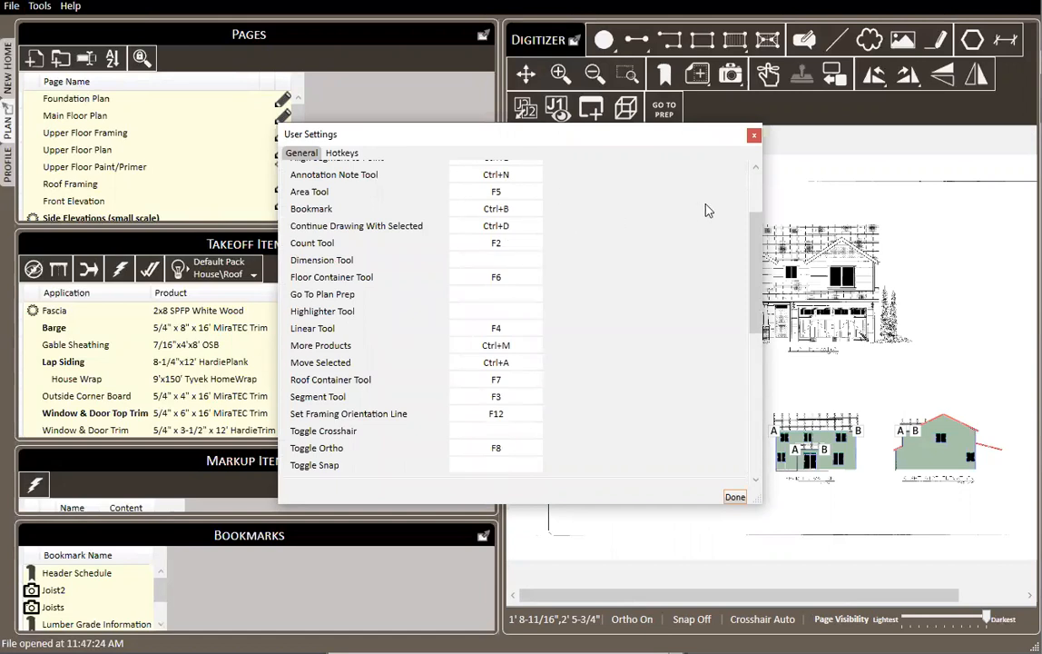
left_click(755, 136)
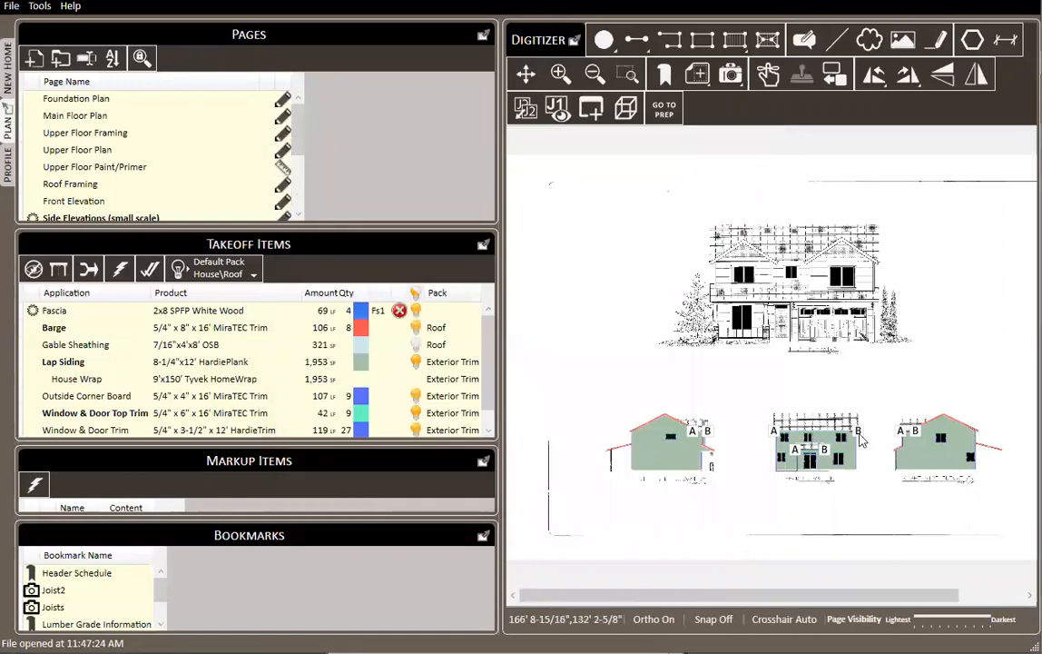
Open the Upper Floor Framing page, and switch back to the Foundation Plan page
left_click(109, 132)
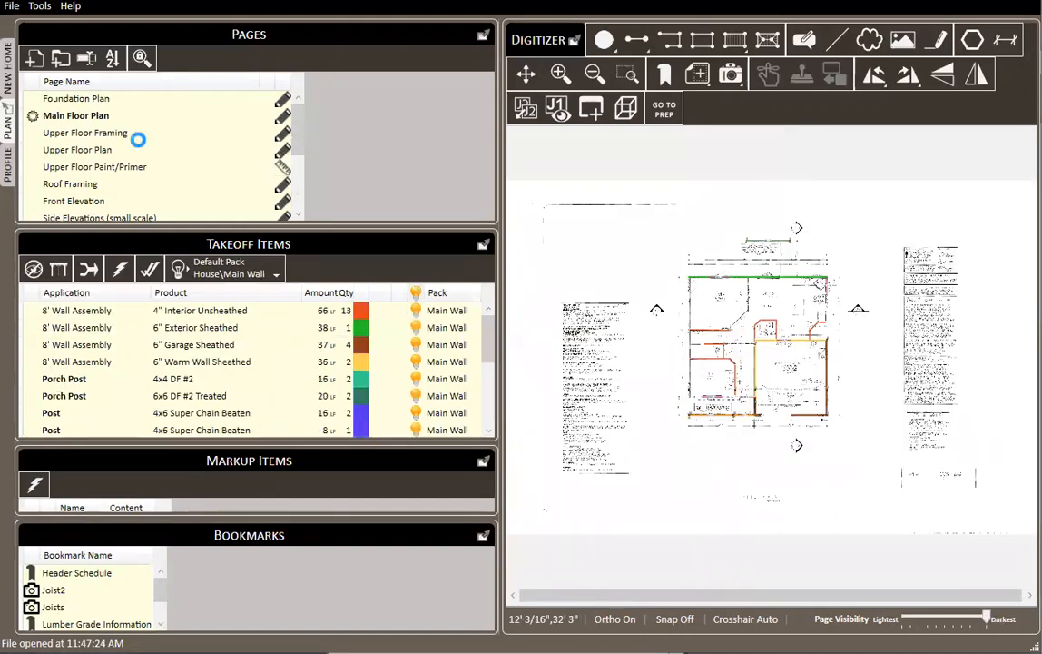
scroll(899, 414, "up", 3)
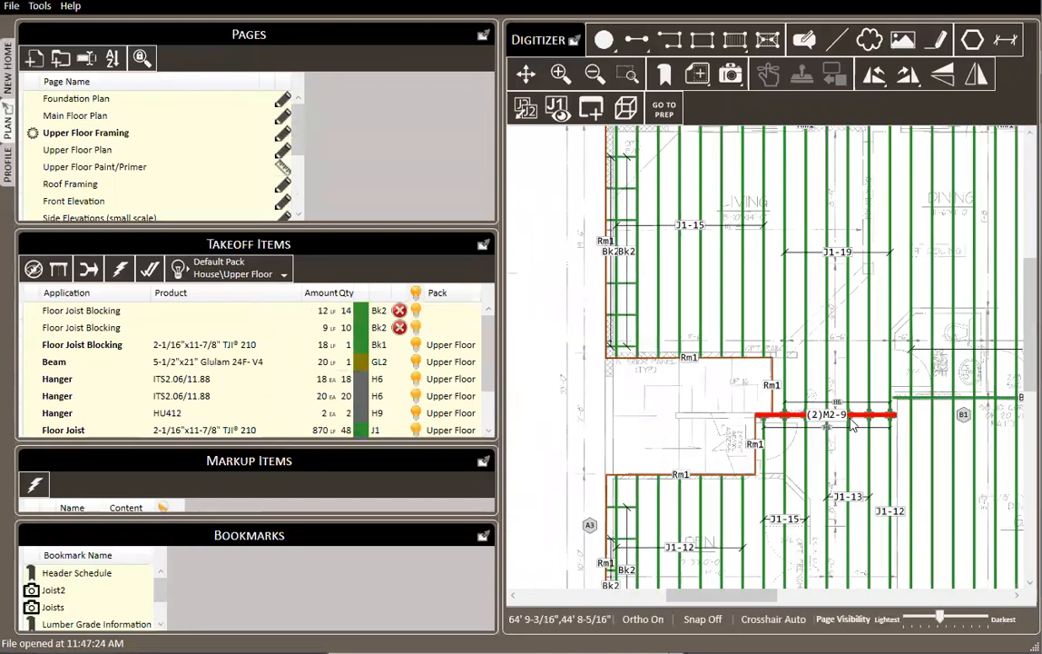
left_click(88, 98)
scroll(770, 289, "up", 5)
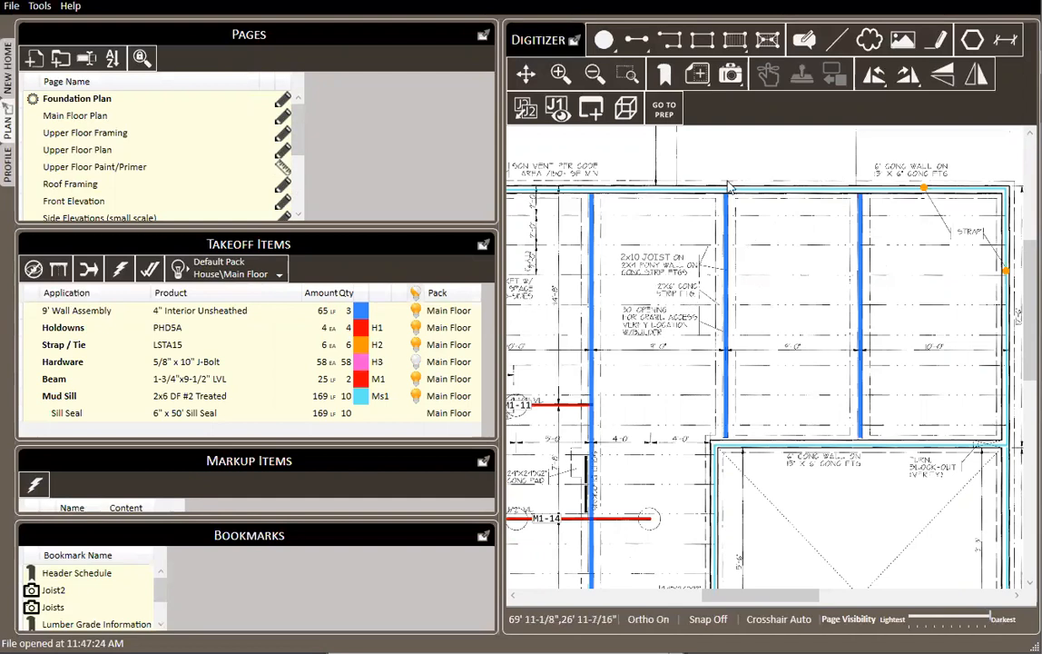
Align the upper ends of the three parallel interior wall segments with the outer edge of the concrete foundation wall
scroll(609, 287, "up", 2)
left_click(583, 248)
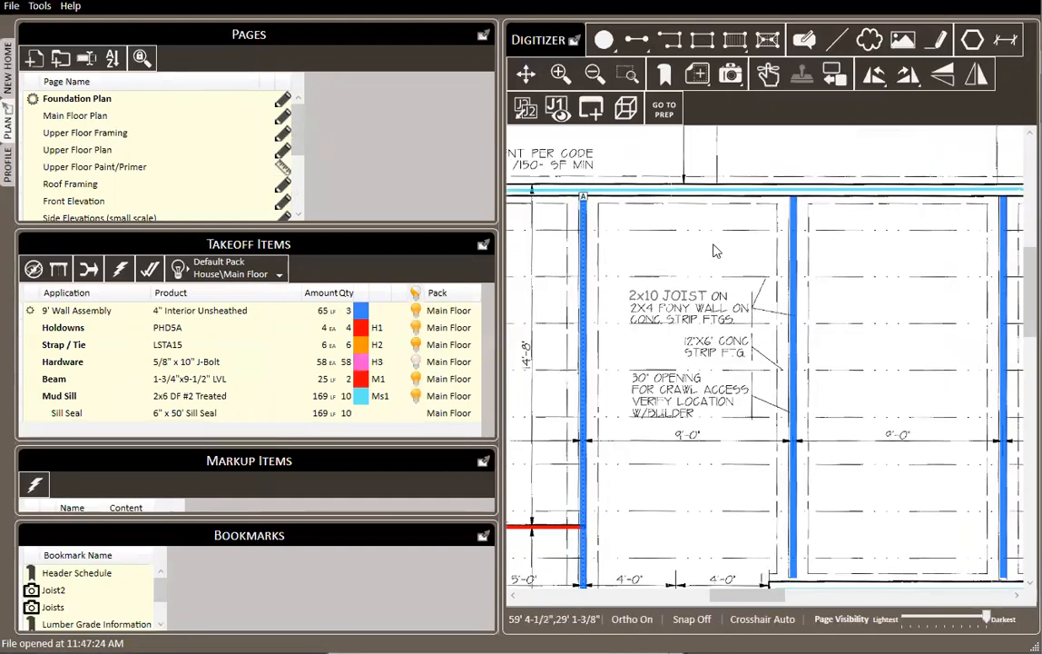
left_click(794, 242, "ctrl")
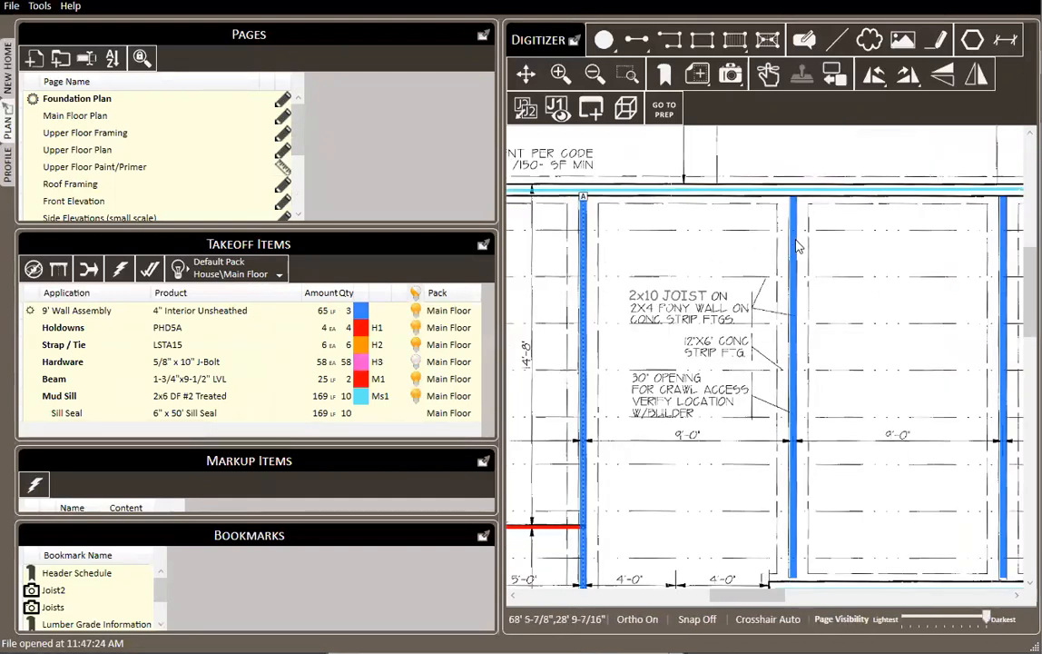
left_click(1004, 239, "ctrl")
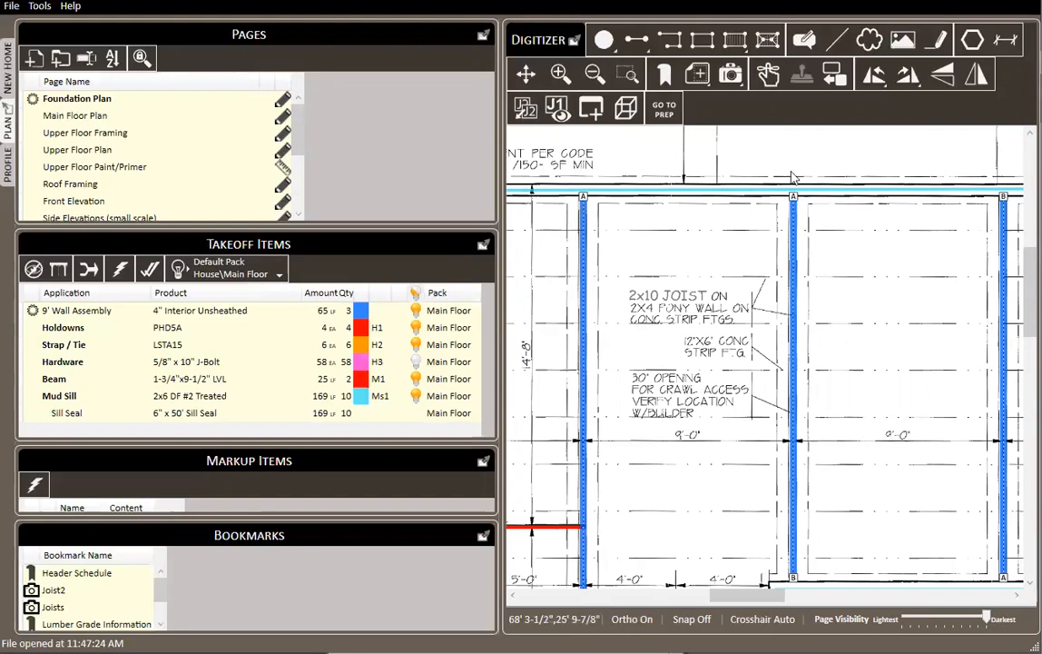
scroll(842, 242, "up", 3)
scroll(979, 200, "down", 4)
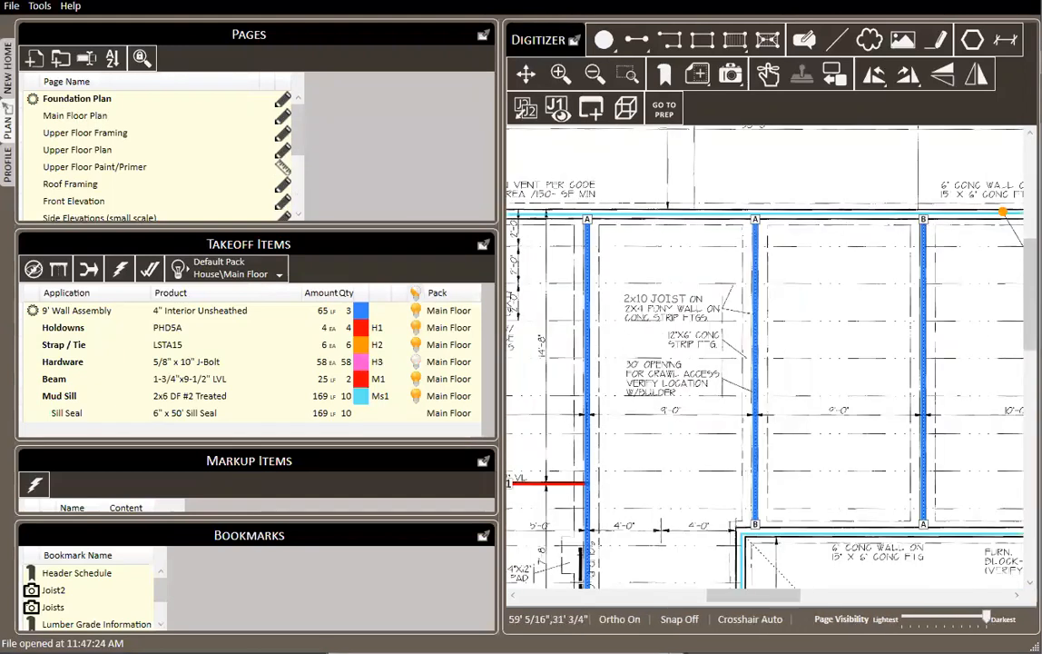
scroll(808, 201, "up", 3)
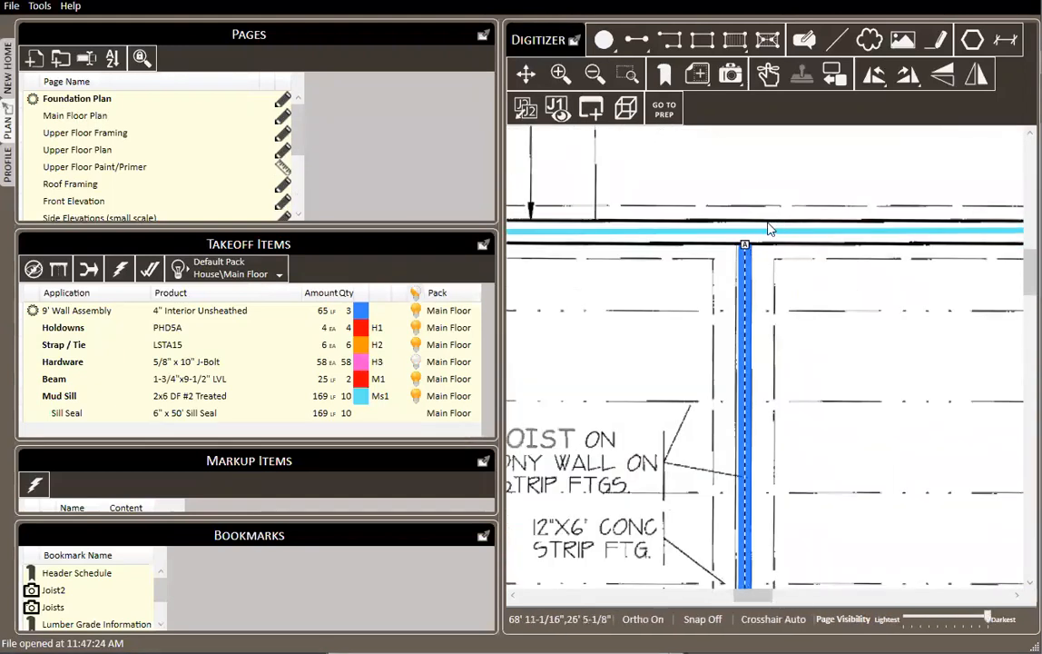
key("a")
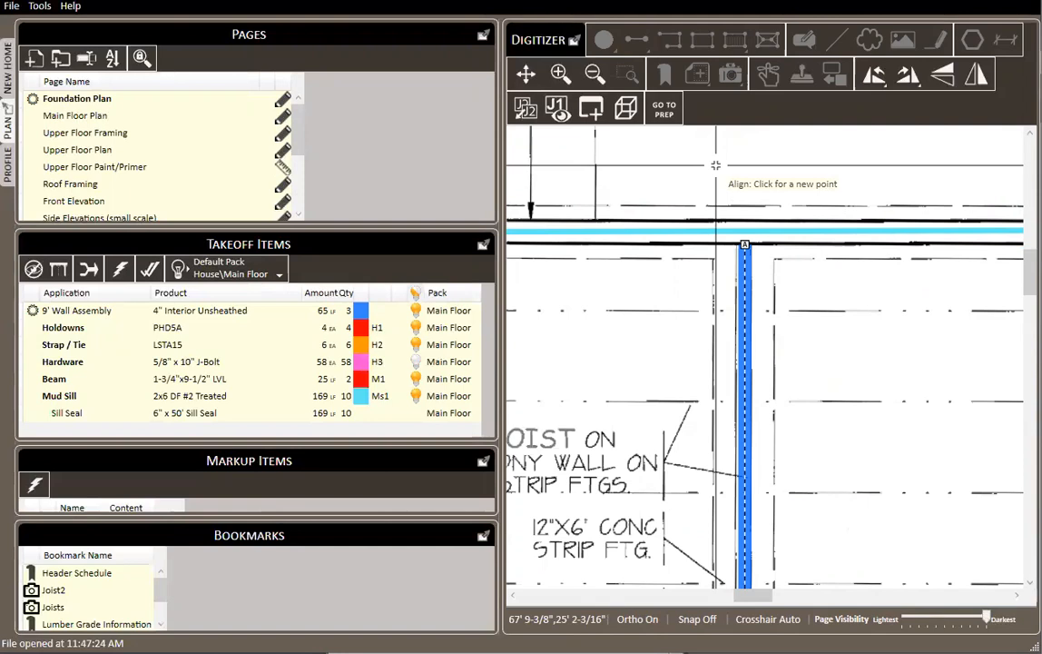
scroll(737, 218, "up", 2)
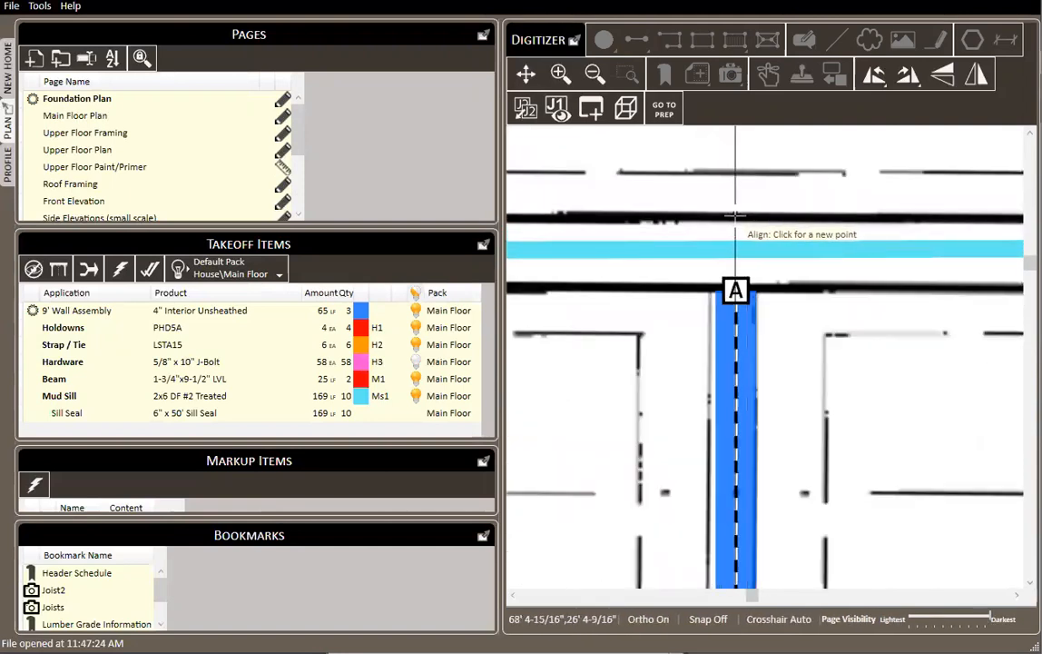
left_click(737, 216)
scroll(758, 163, "down", 3)
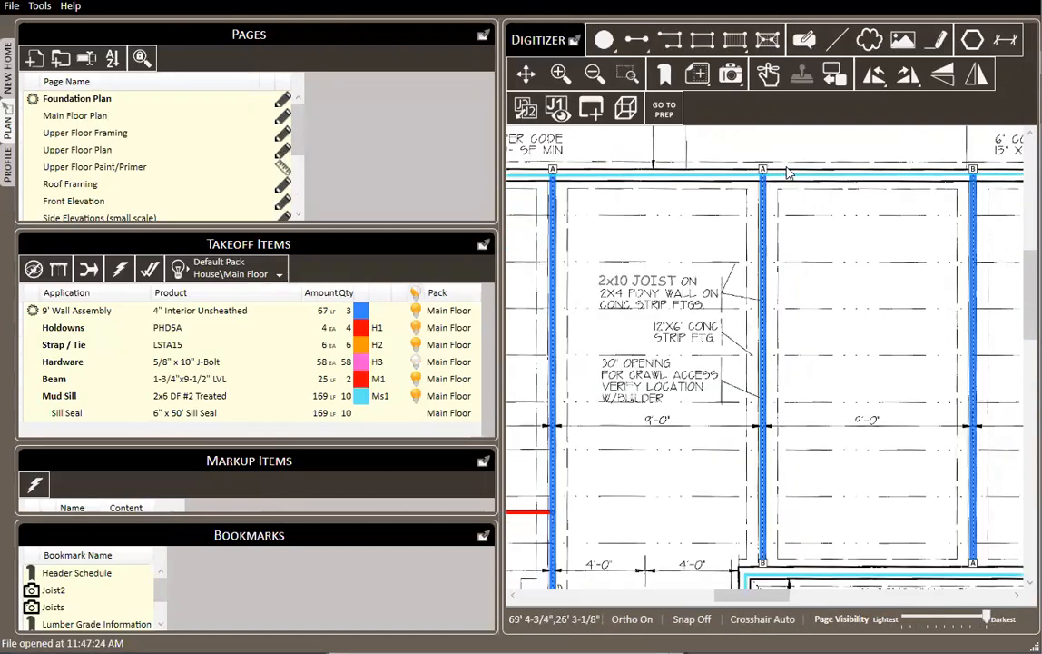
left_click(791, 143)
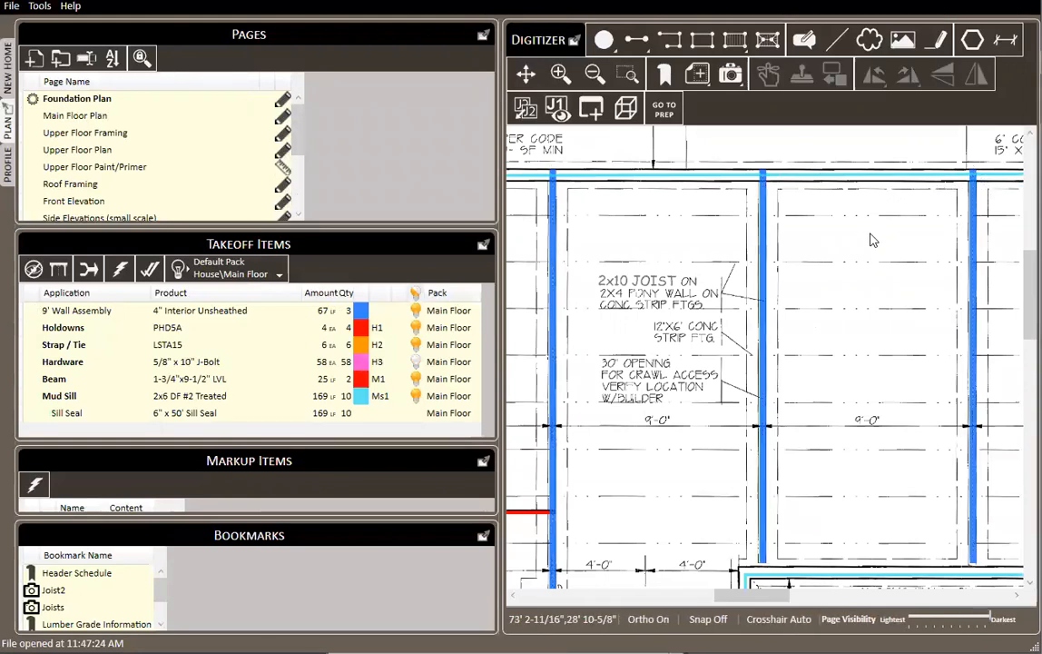
On the Upper Floor Framing page, align the short Rm1 segment beside the stair opening to a point above the (2)M2-9 beam
left_click(102, 132)
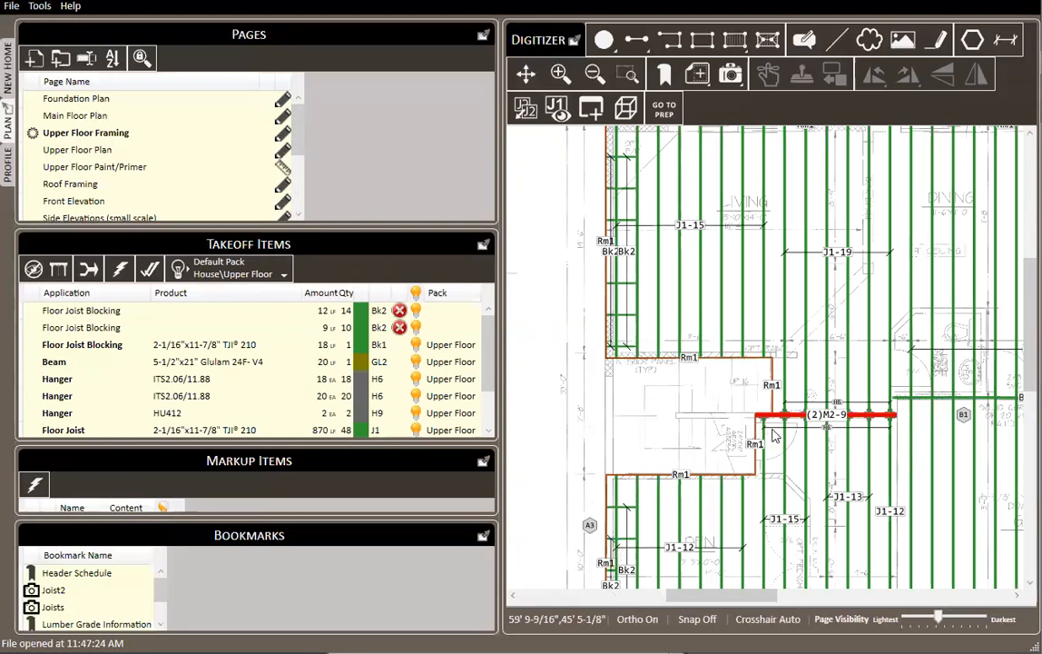
scroll(752, 431, "up", 3)
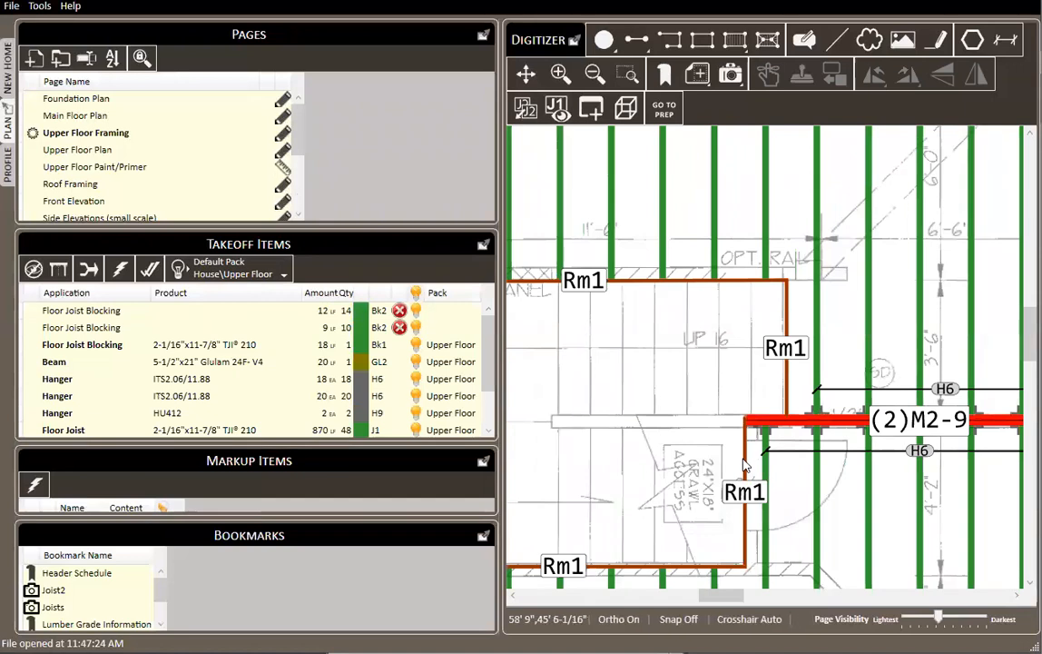
left_click(745, 498)
scroll(748, 498, "up", 2)
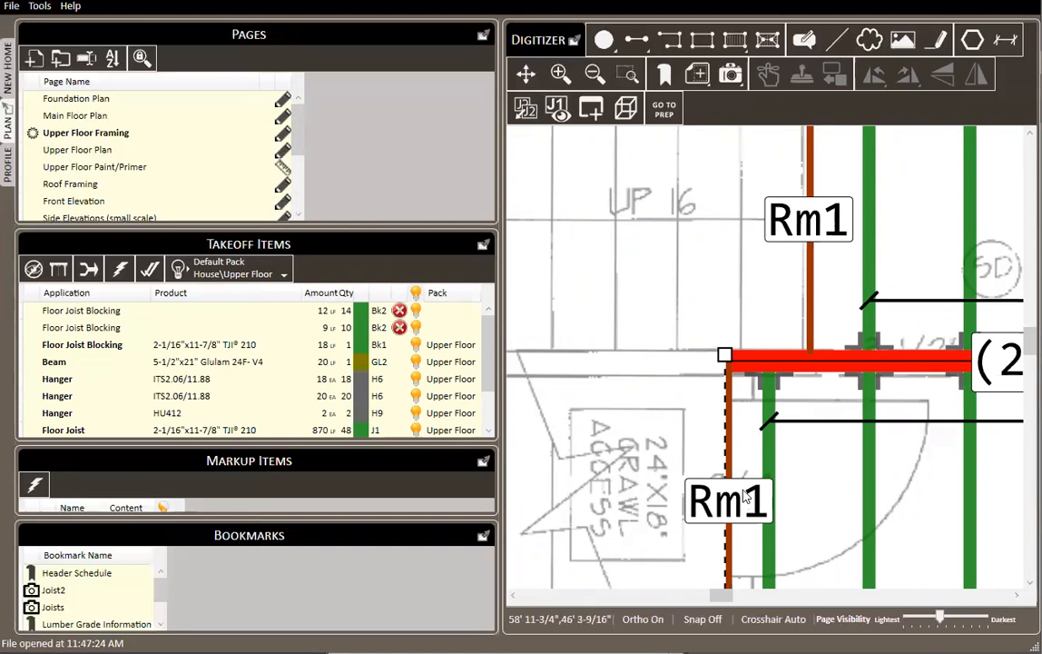
key("a")
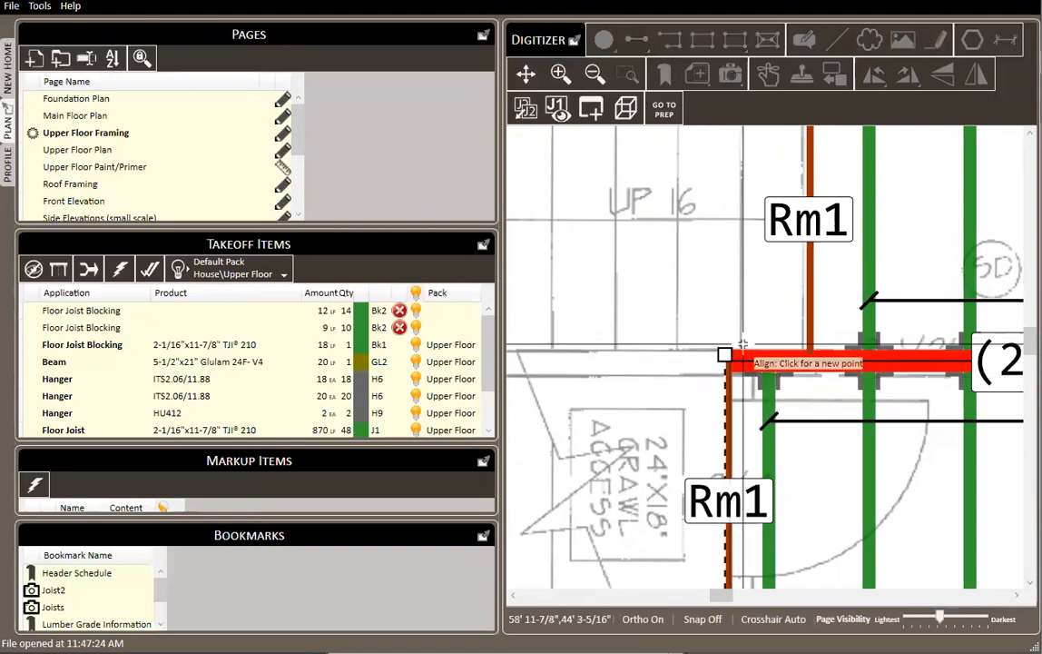
left_click(727, 282)
Extend the upper floor framing outward by aligning its horizontal rim edges to a new point beyond the plan's left exterior wall
left_click(826, 403)
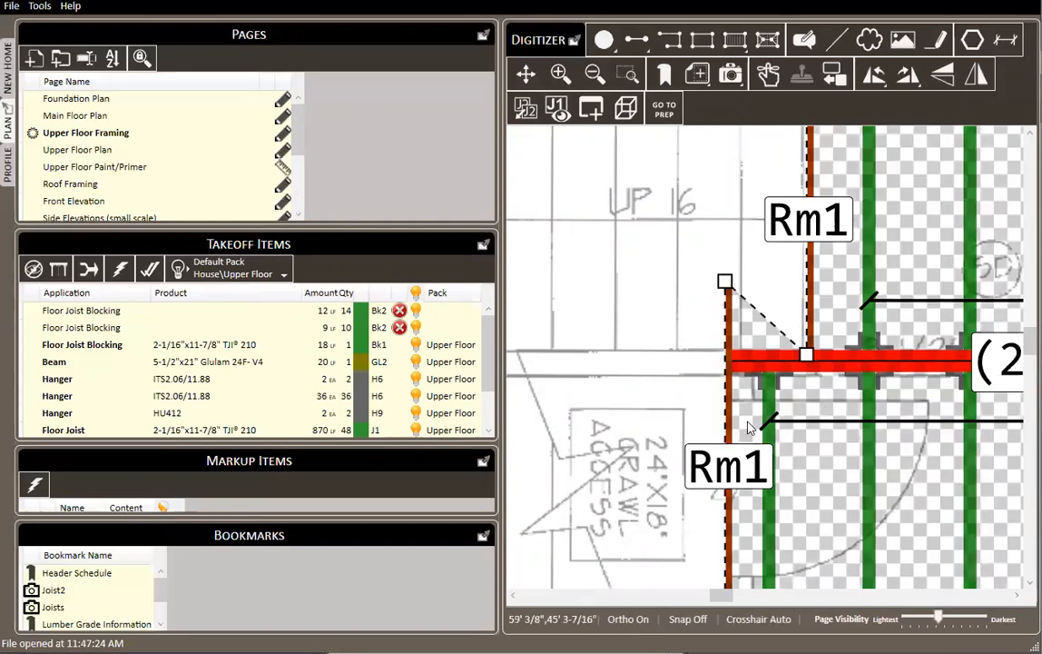
scroll(745, 439, "down", 5)
left_click_drag(574, 397, 658, 444)
scroll(752, 451, "down", 2)
scroll(635, 355, "down", 4)
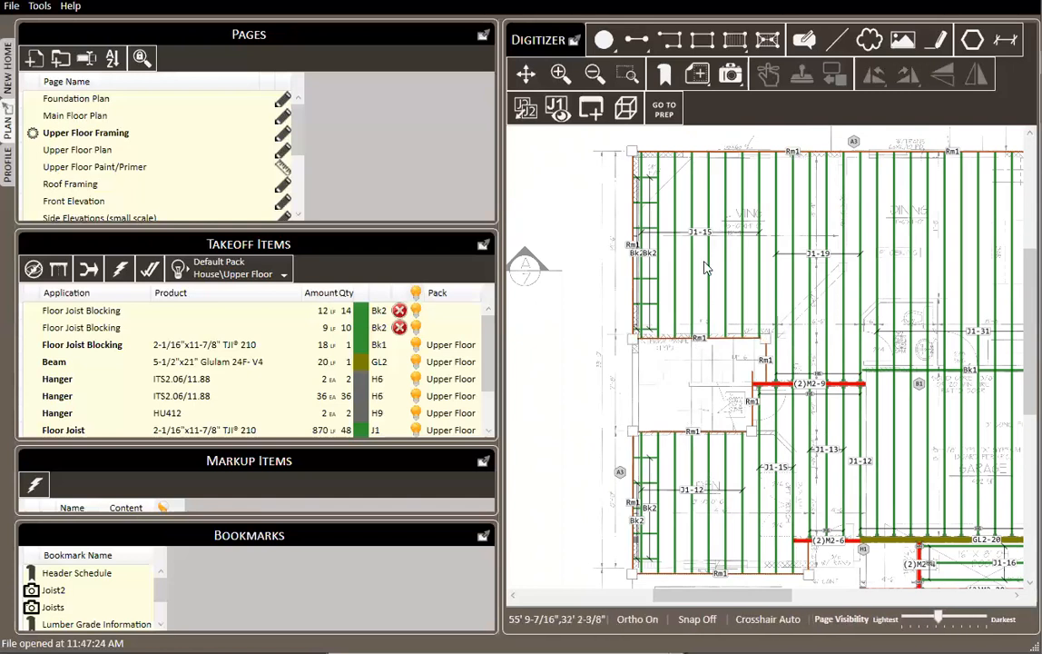
key("a")
scroll(531, 148, "up", 3)
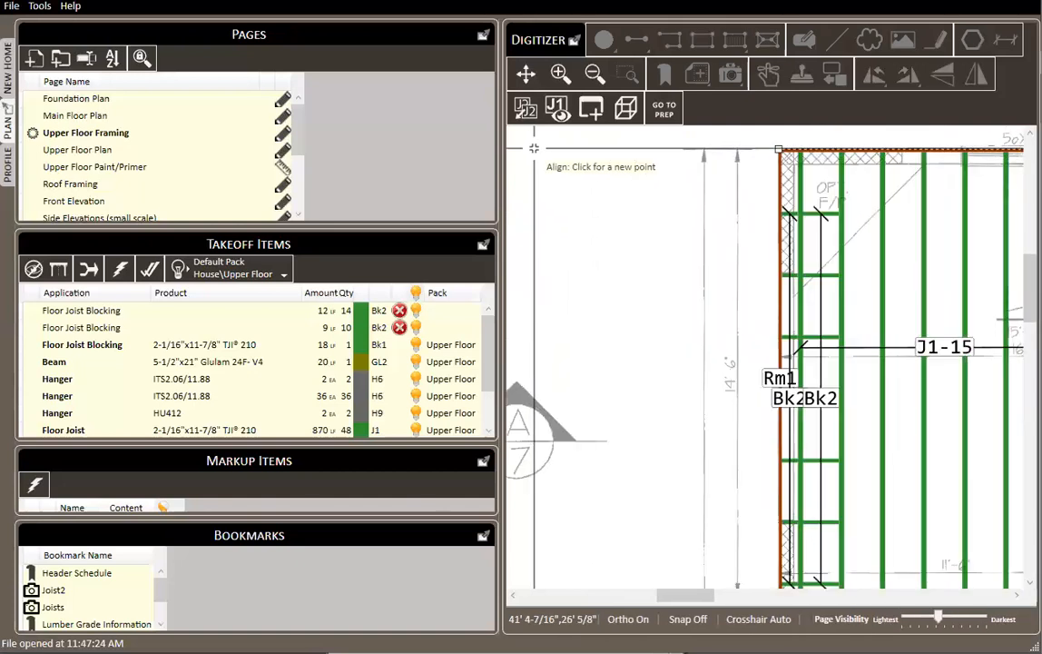
left_click(534, 148)
scroll(612, 286, "down", 5)
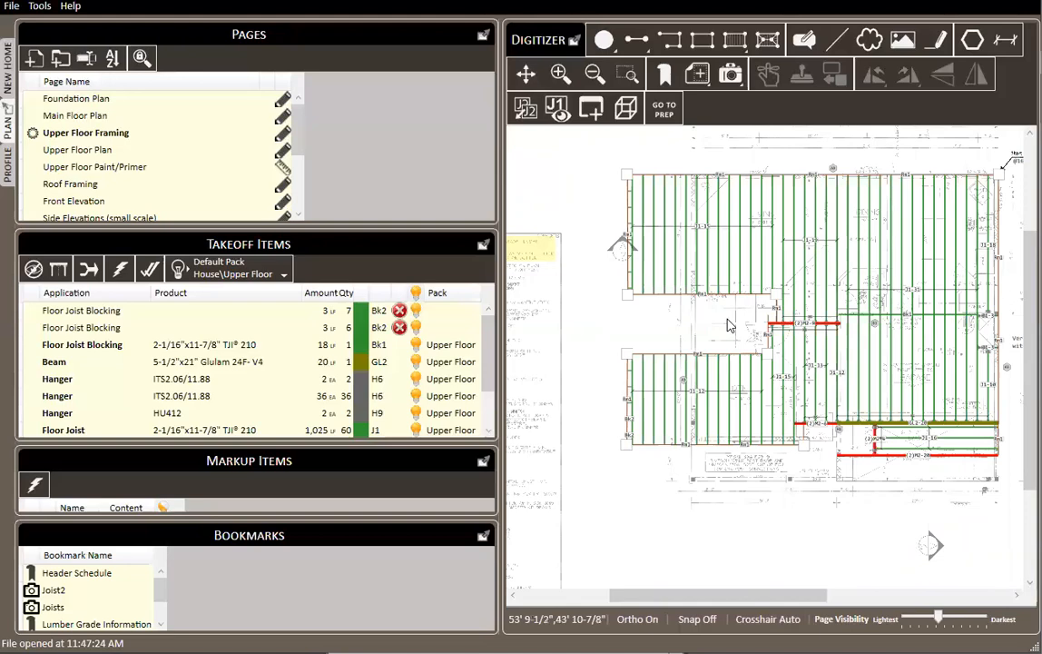
Try the Draw More Segments Like This option on the (2)M2-9 beam
scroll(652, 287, "up", 3)
scroll(599, 314, "down", 3)
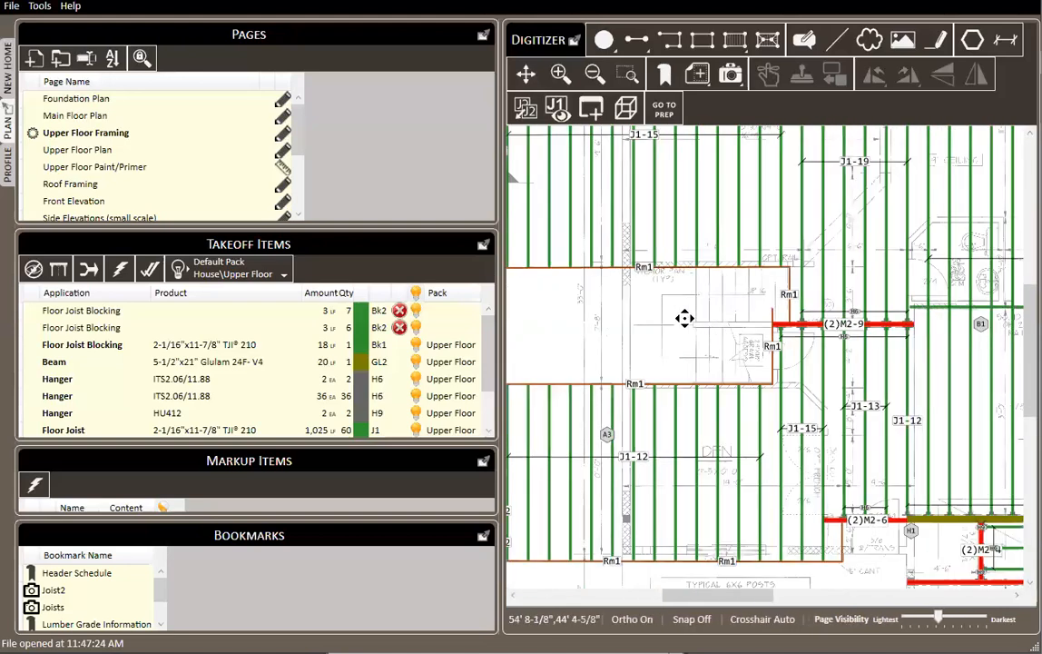
scroll(681, 317, "up", 3)
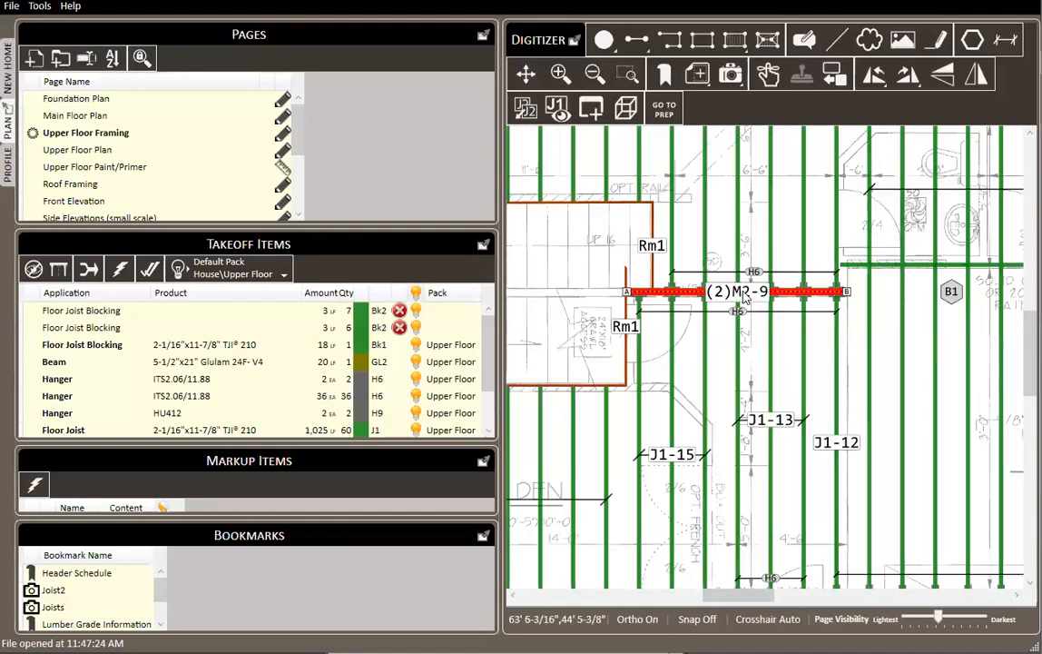
right_click(740, 292)
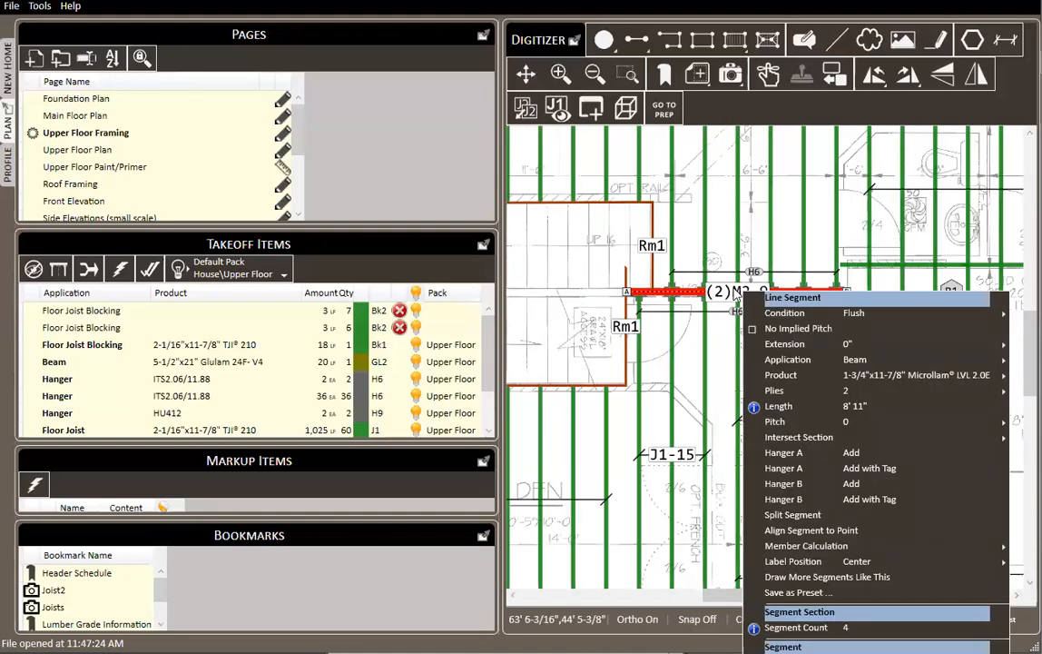
left_click(872, 578)
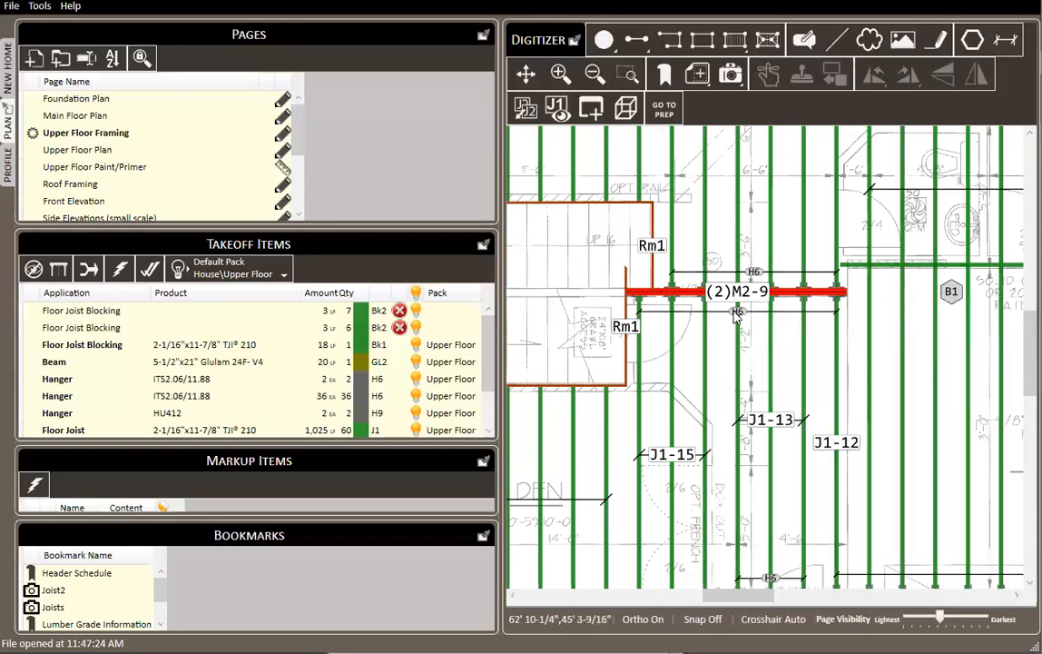
scroll(736, 314, "up", 2)
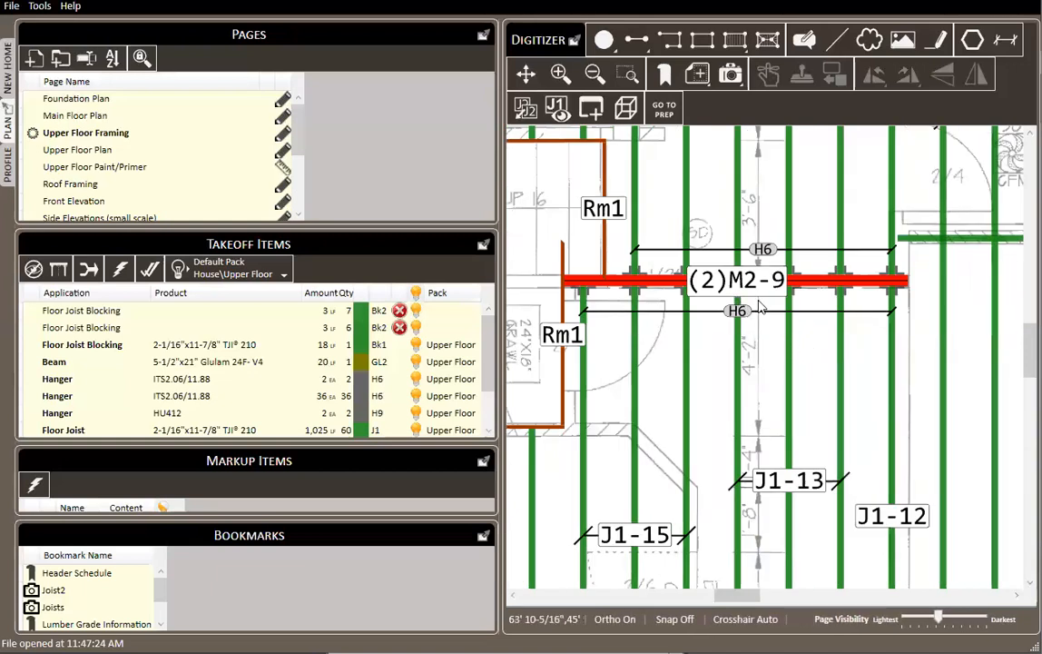
Draw another beam segment like (2)M2-9, about 2 feet long, in the stair opening and delete it
left_click(733, 284)
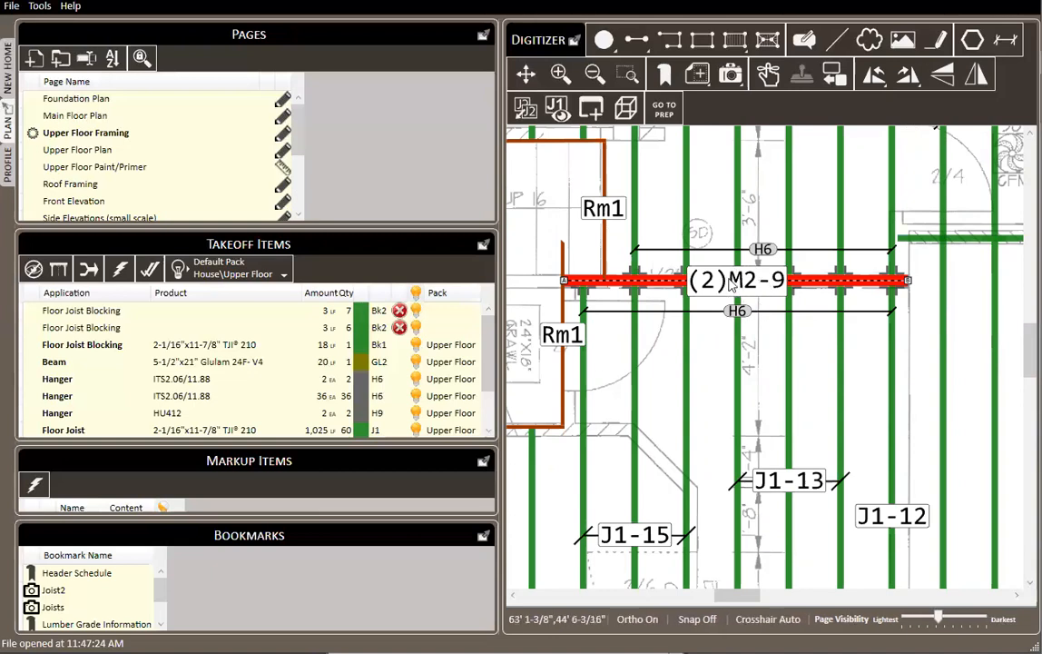
scroll(769, 313, "down", 2)
key("s")
scroll(600, 295, "down", 1)
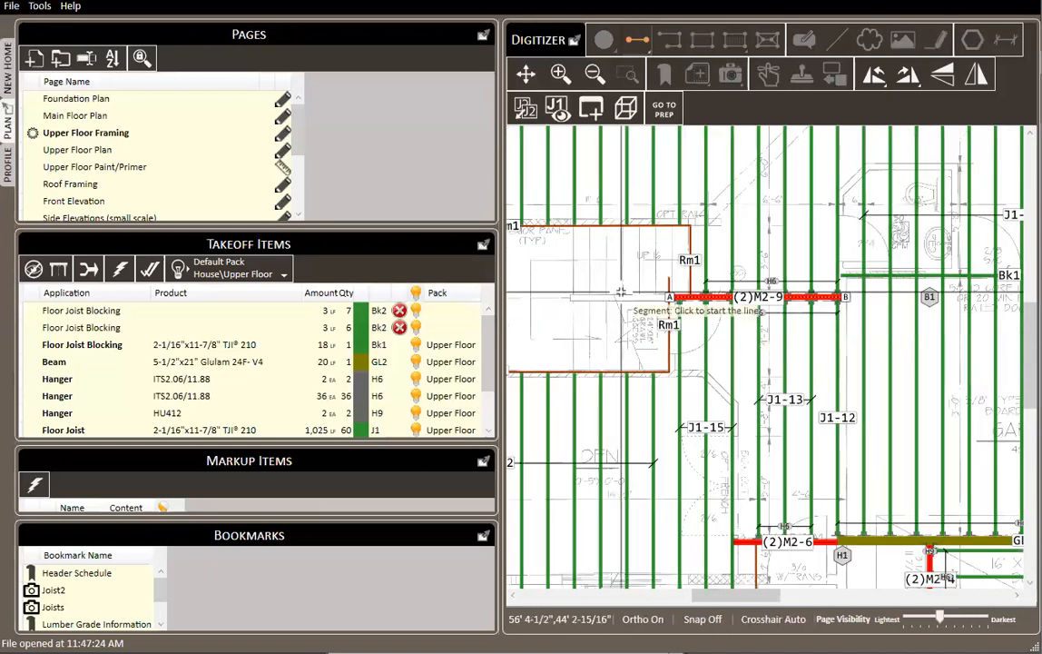
scroll(617, 299, "up", 3)
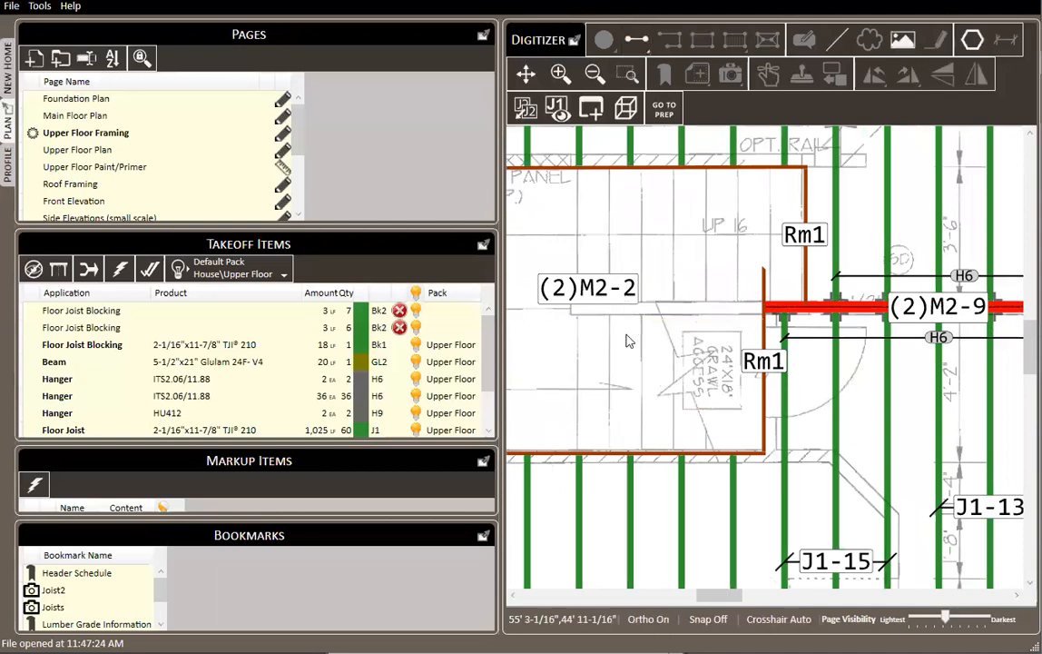
key("Escape")
left_click(599, 307)
key("Delete")
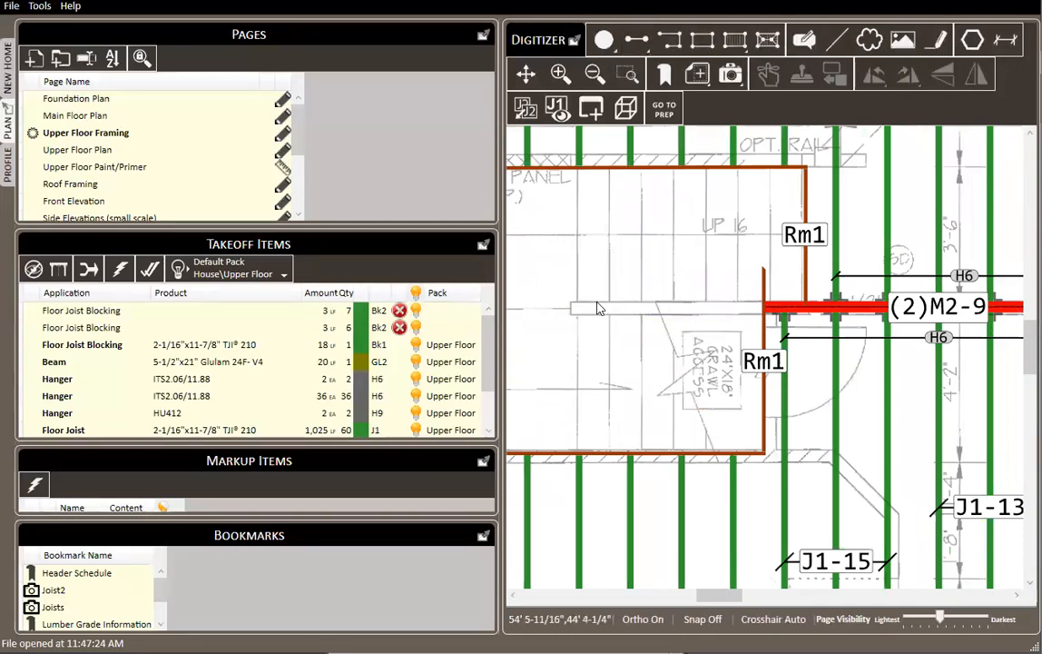
Draw another segment like the vertical Rm1 rim, running up from the lower horizontal rim in the stair opening, and select it
left_click_drag(717, 302, 696, 285)
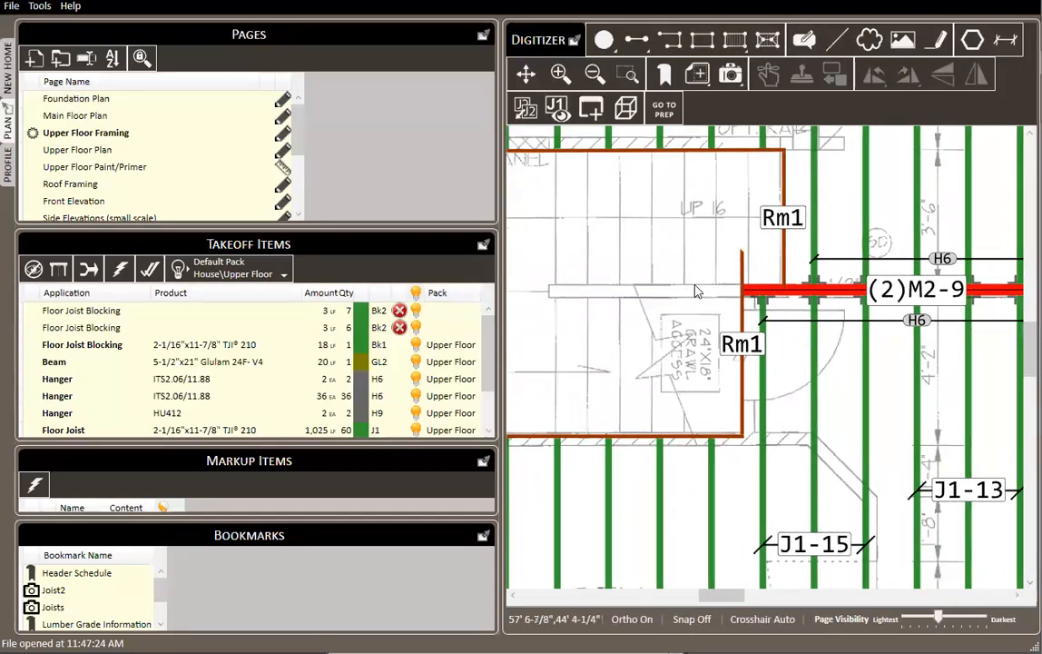
scroll(742, 336, "up", 2)
left_click(754, 354)
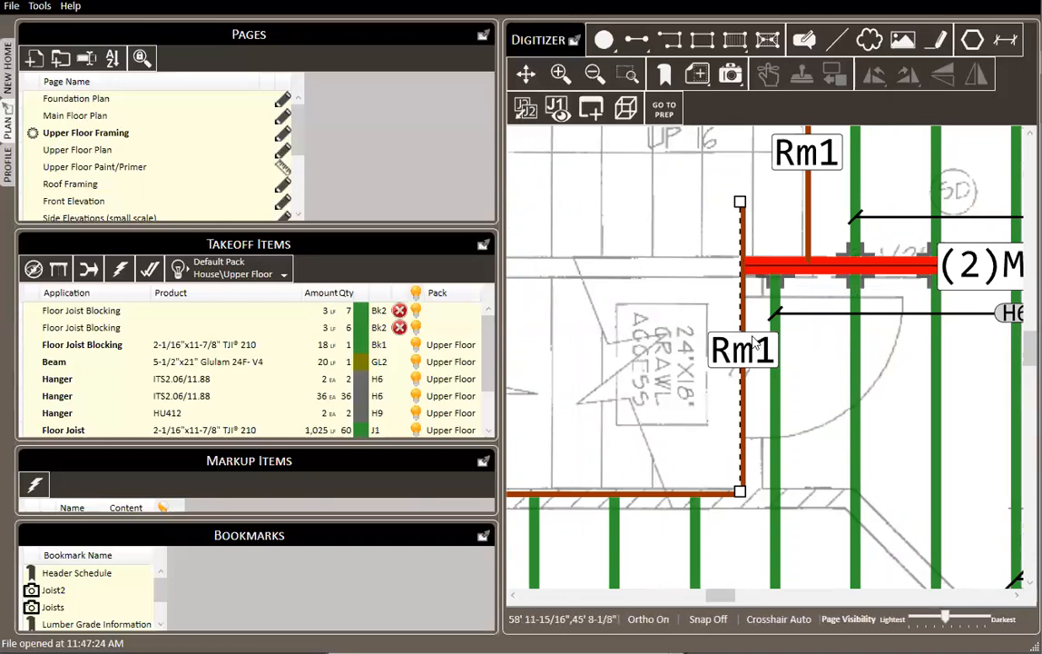
scroll(754, 343, "down", 3)
scroll(857, 358, "up", 1)
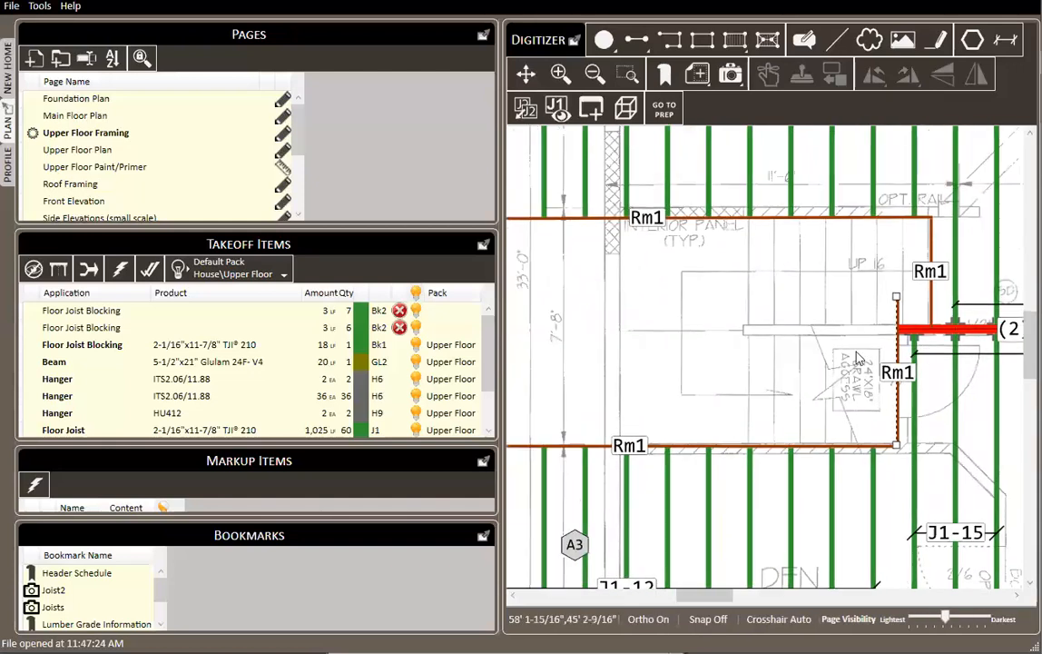
scroll(840, 381, "up", 1)
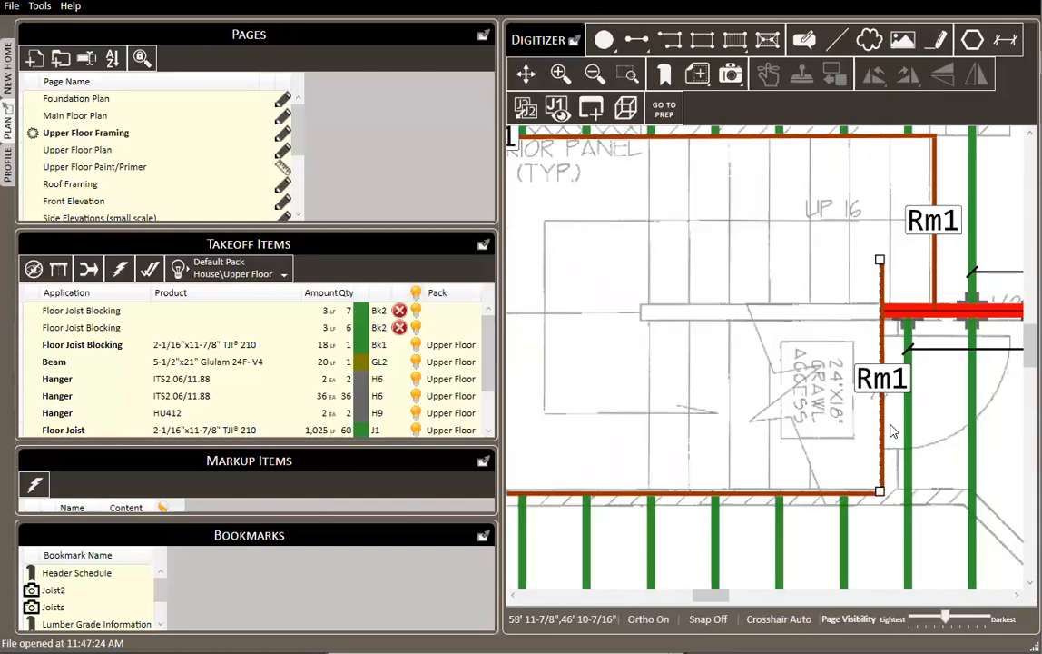
key("s")
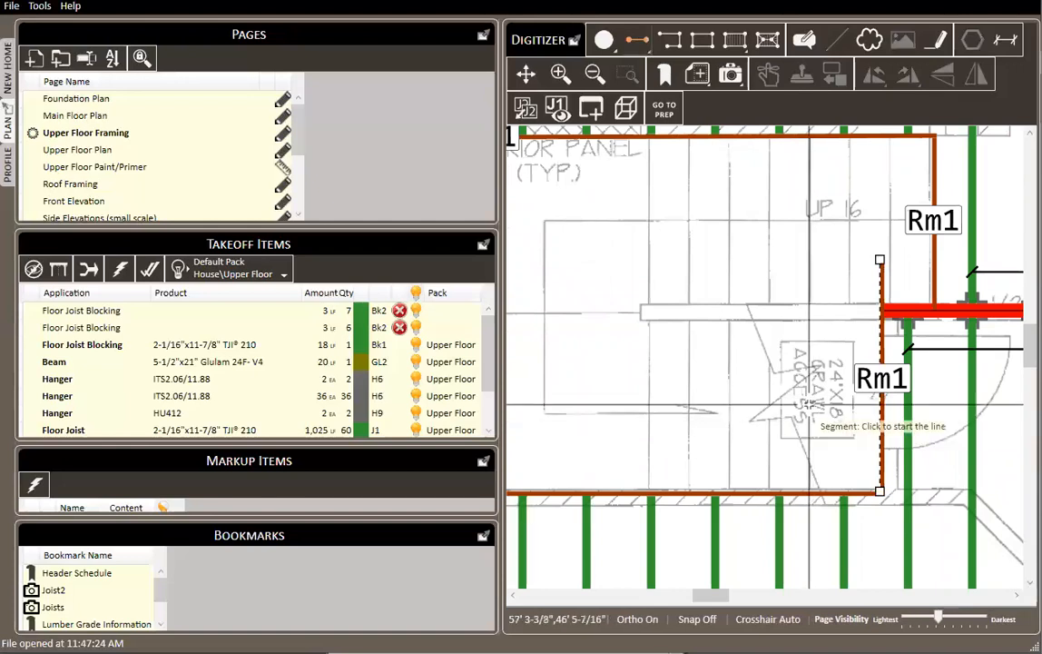
scroll(876, 370, "down", 3)
scroll(587, 396, "up", 4)
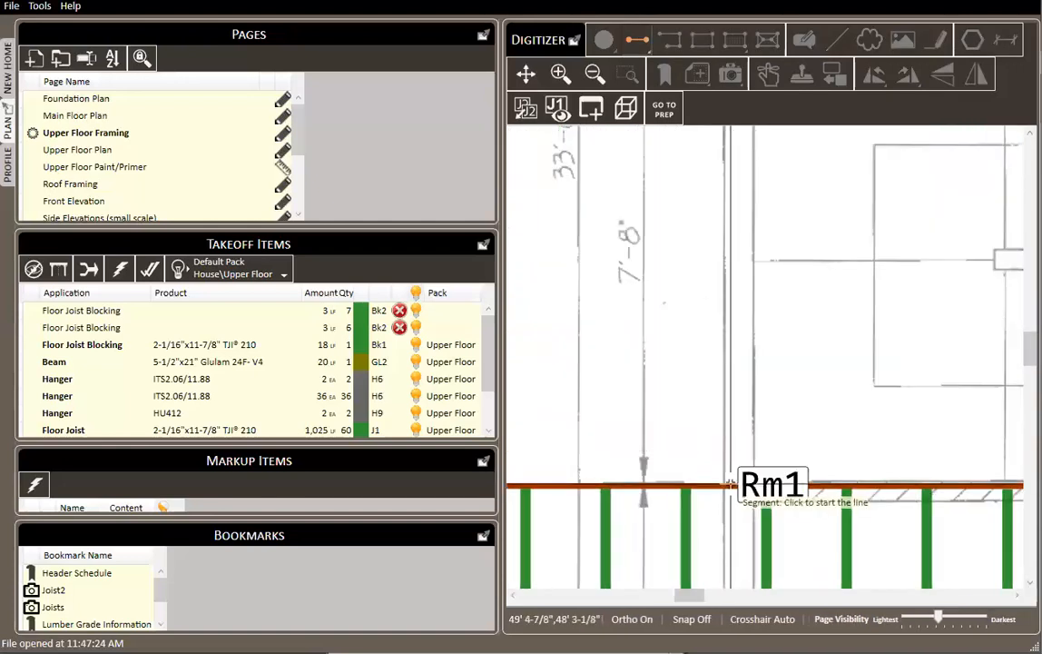
left_click(724, 486)
left_click(703, 198)
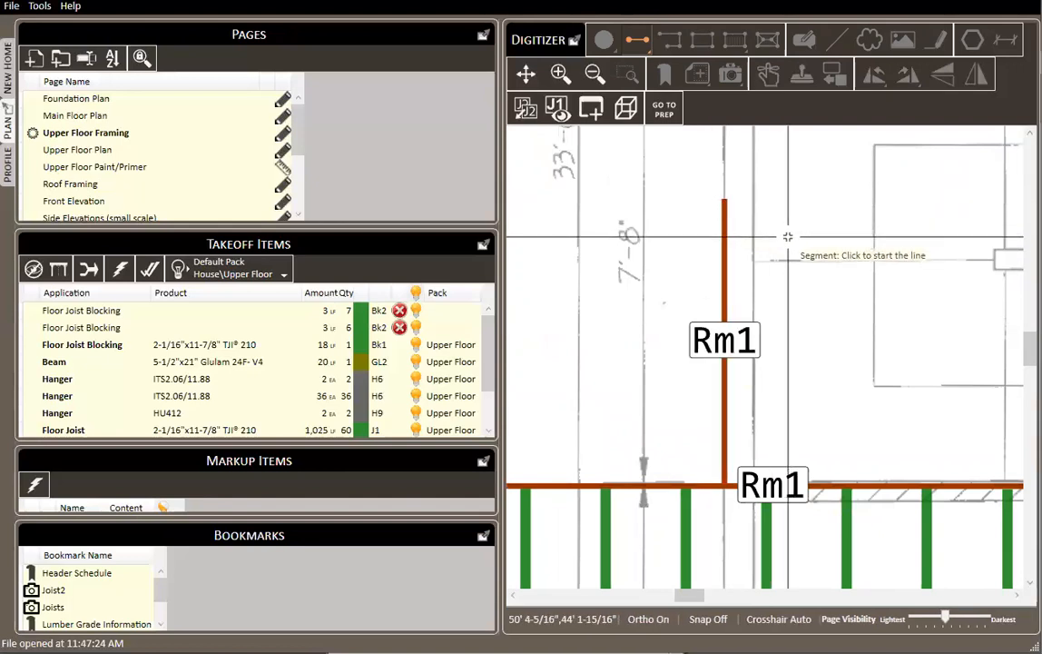
left_click(726, 327)
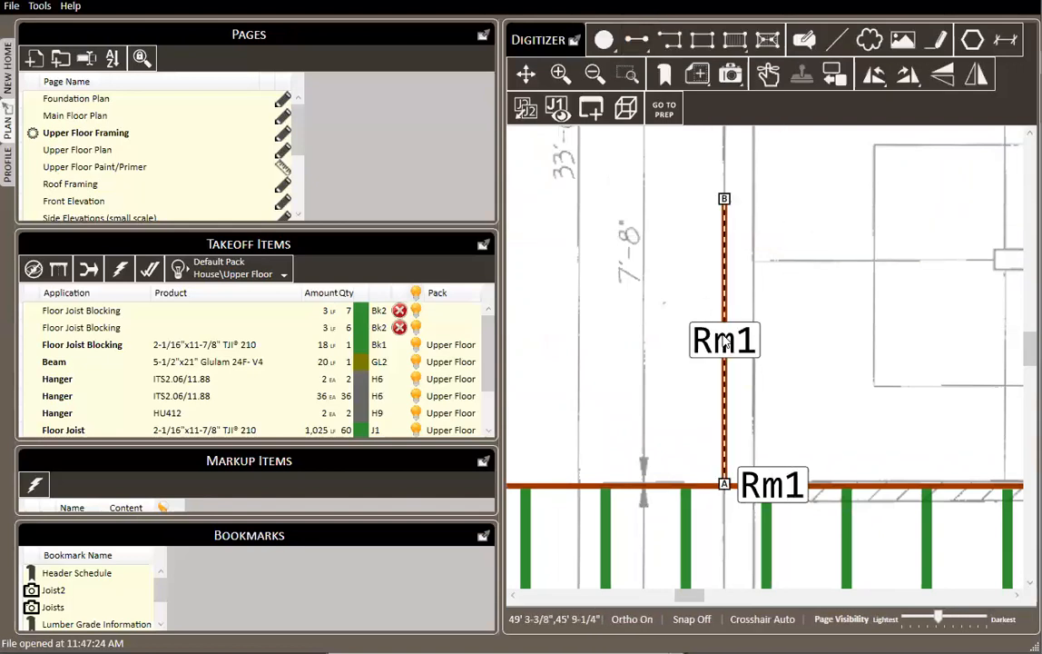
Examine the upper floor framing from the stair opening across to the (2)M2-9 beam and the garage
scroll(639, 277, "down", 1)
scroll(639, 276, "down", 2)
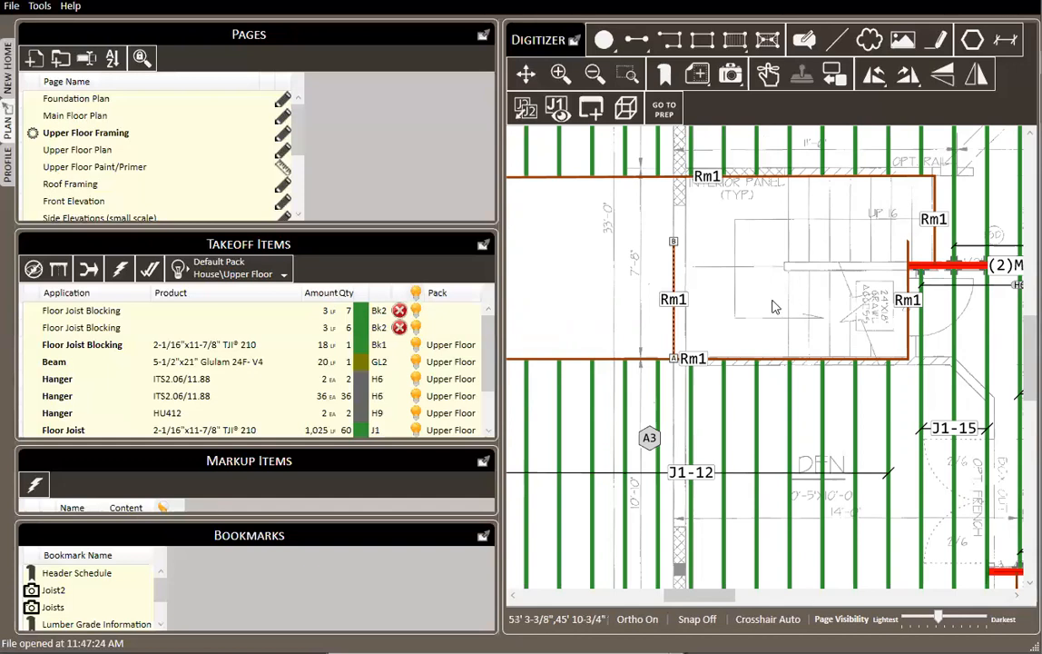
scroll(756, 259, "down", 4)
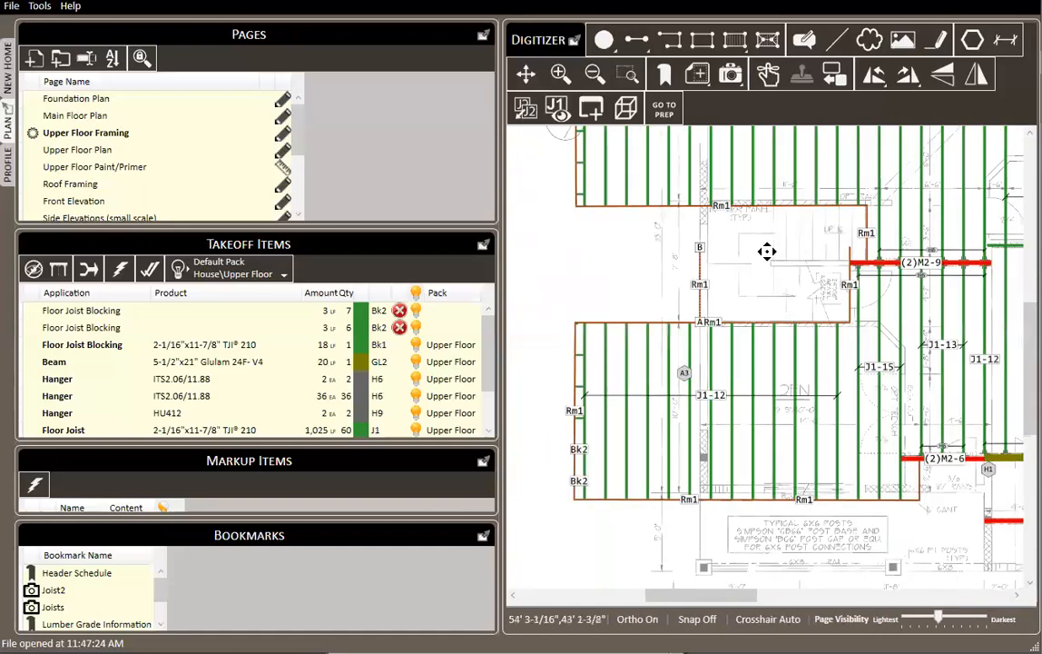
scroll(681, 354, "down", 3)
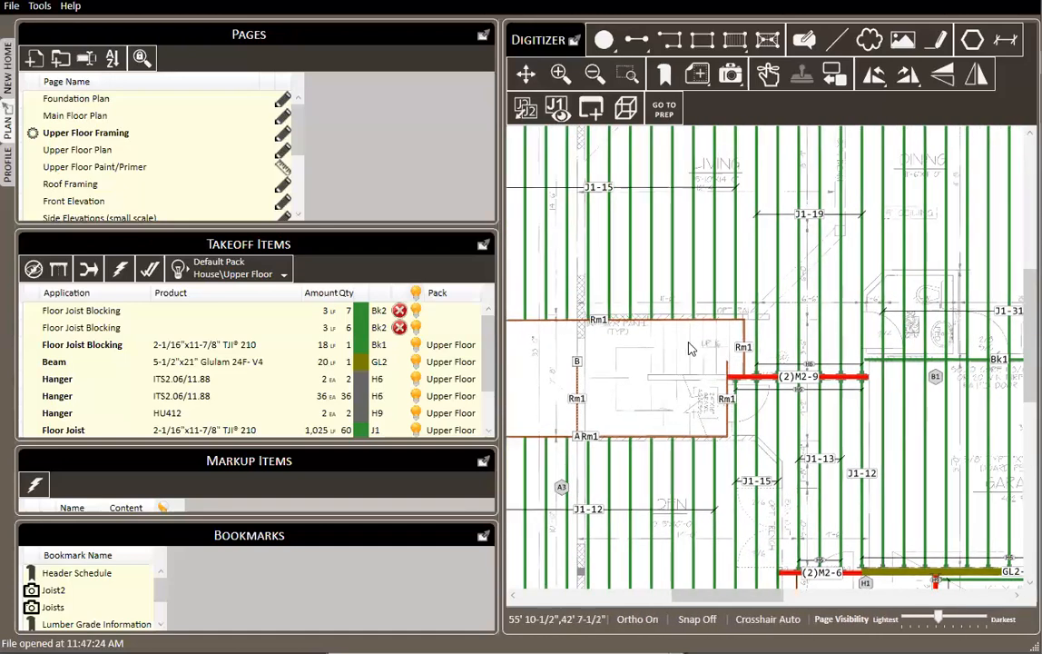
left_click_drag(678, 298, 669, 311)
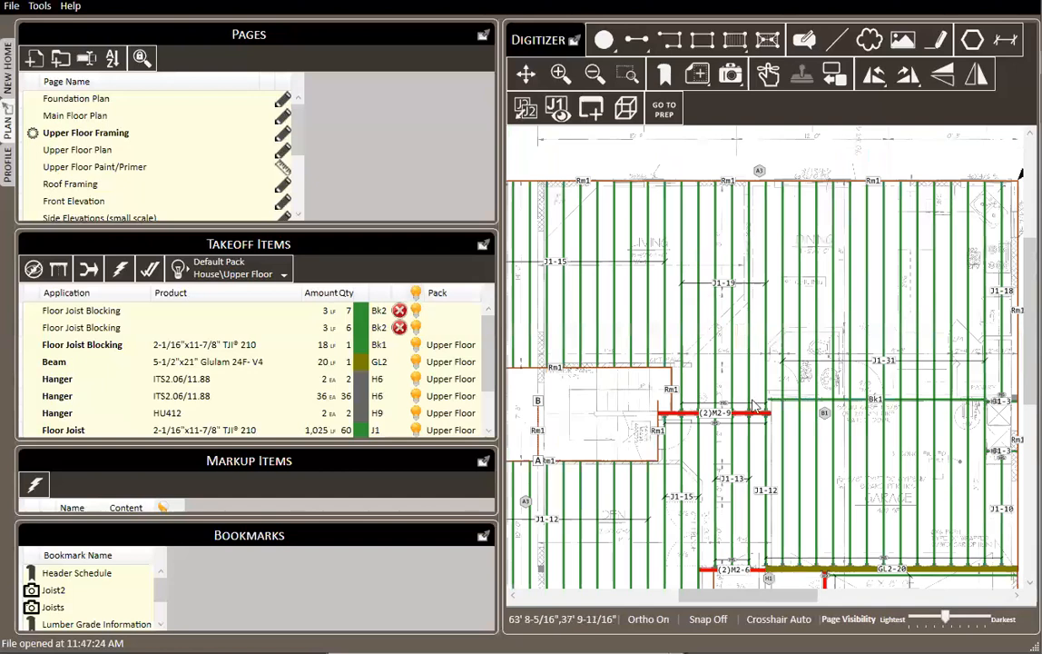
scroll(736, 444, "up", 1)
left_click_drag(739, 407, 672, 274)
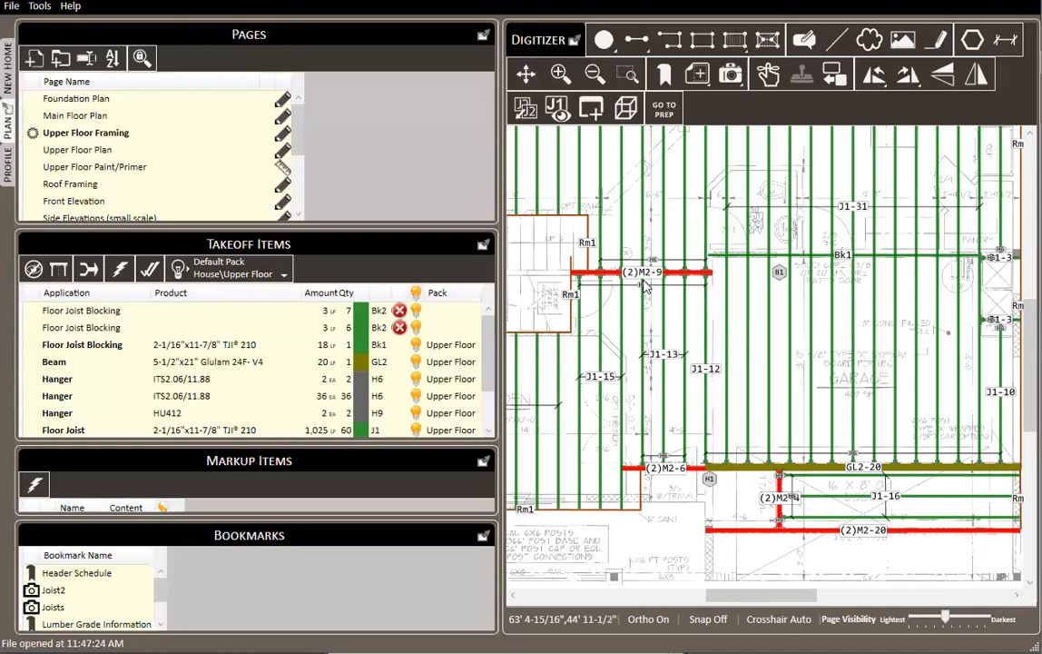
scroll(663, 296, "up", 1)
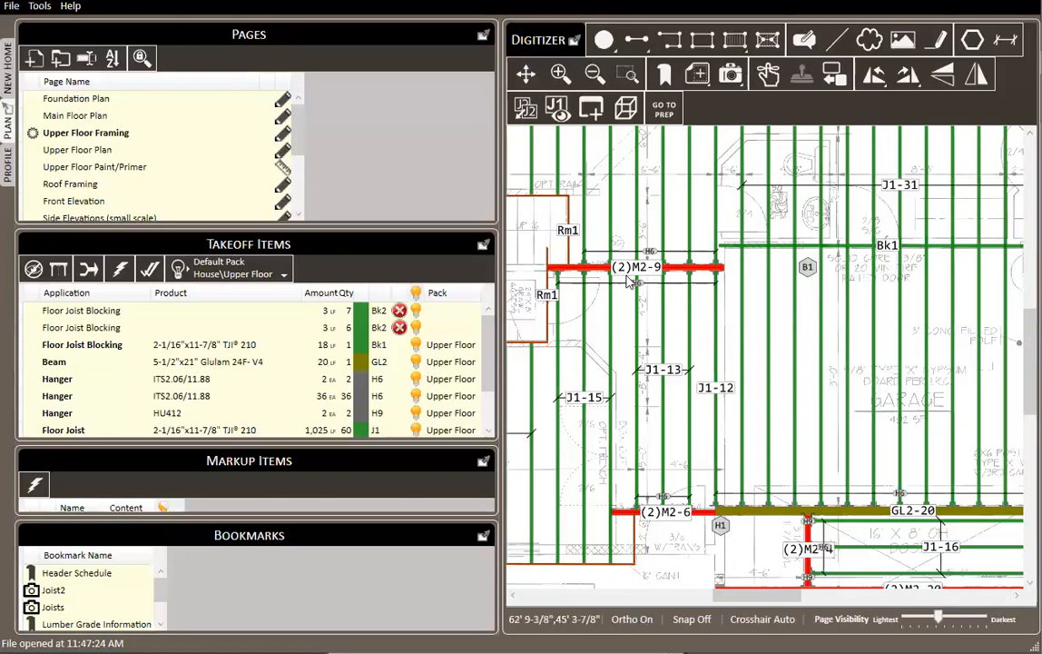
Open the Product Picker from the (2)M2-9 beam's More Products option and close it without choosing a product
scroll(640, 268, "up", 2)
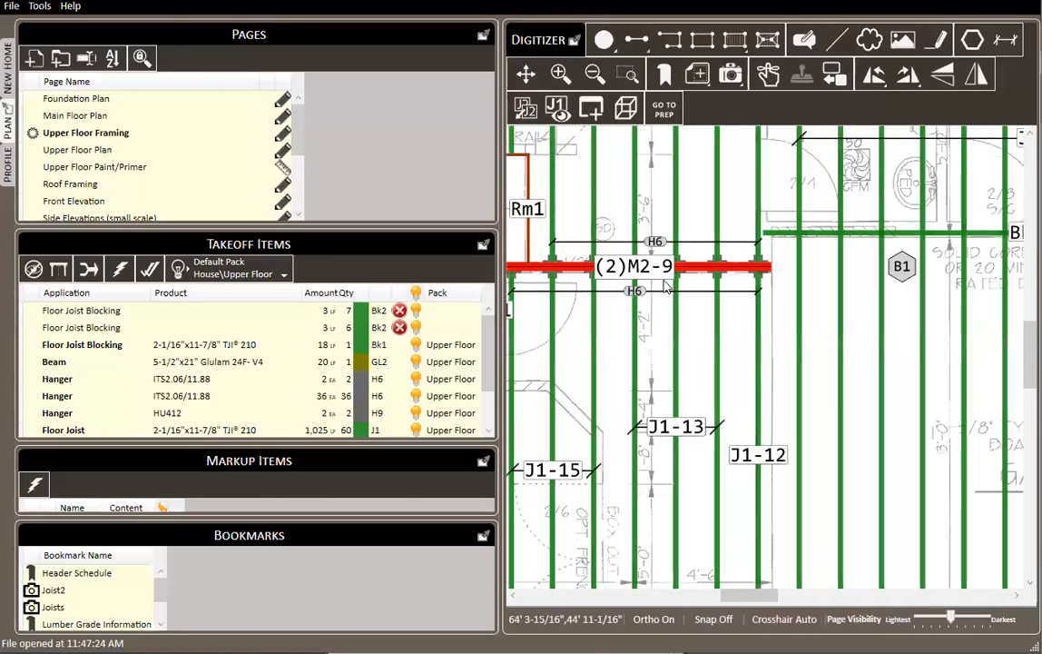
scroll(668, 281, "down", 2)
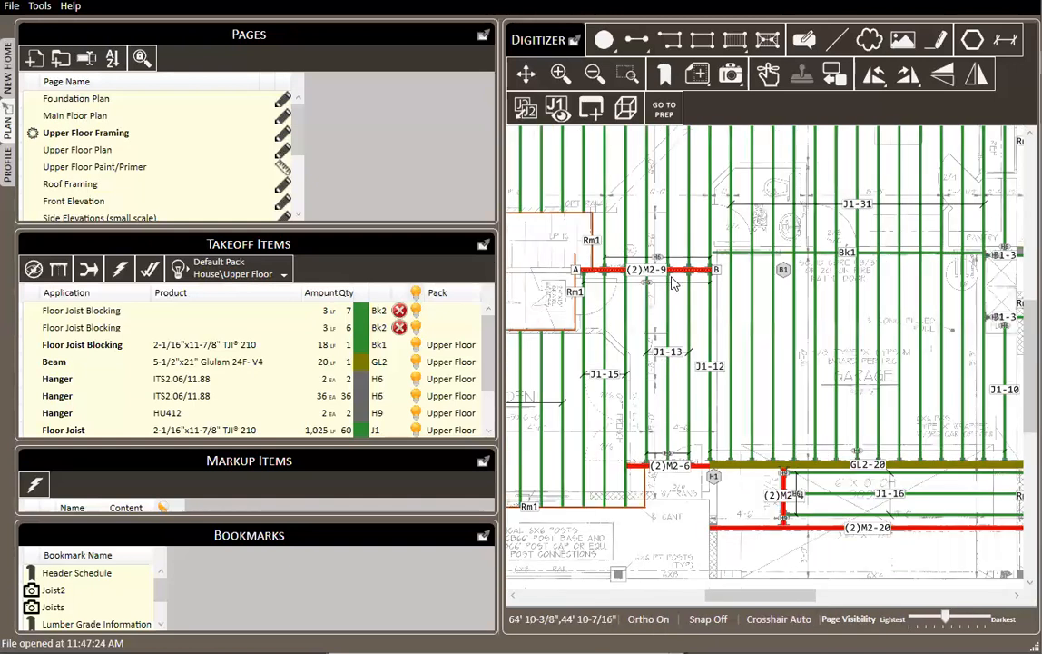
scroll(671, 280, "up", 1)
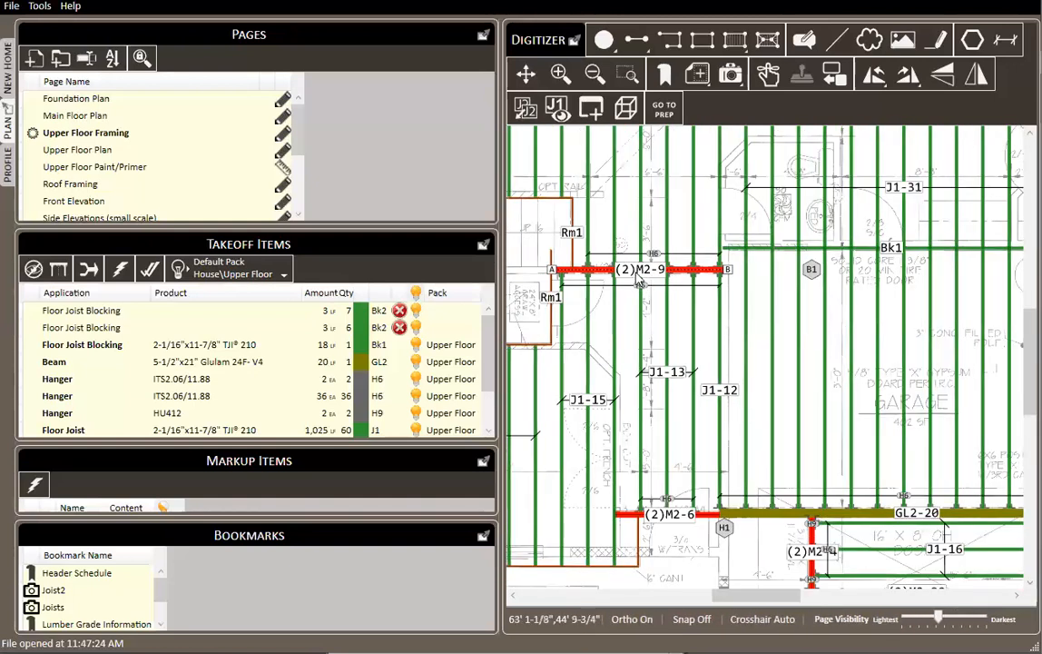
right_click(639, 278)
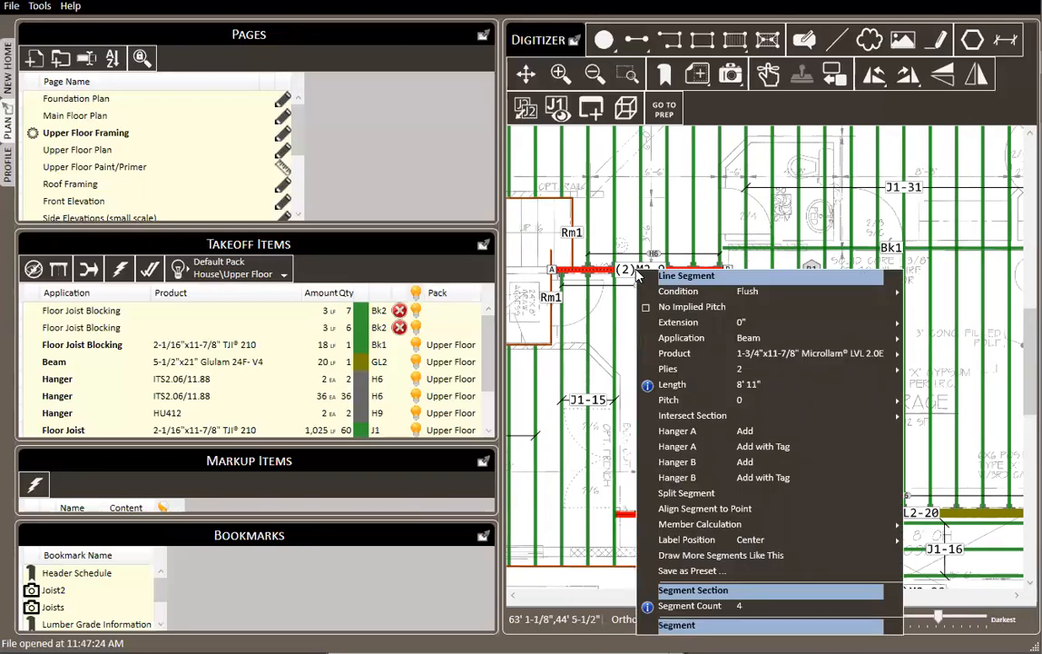
mouse_move(699, 358)
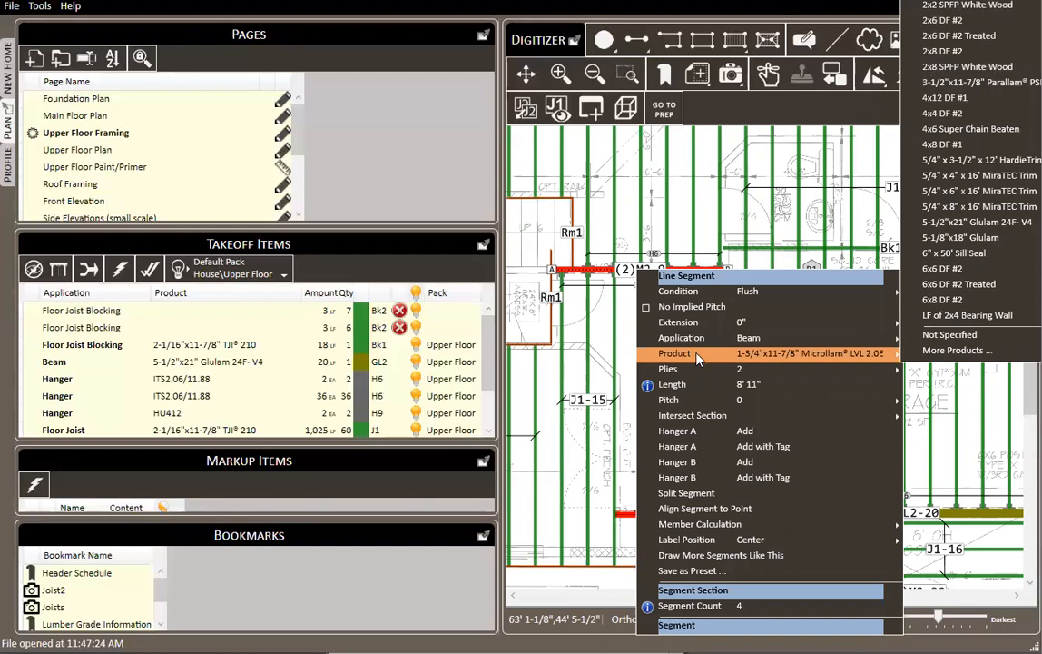
left_click(982, 352)
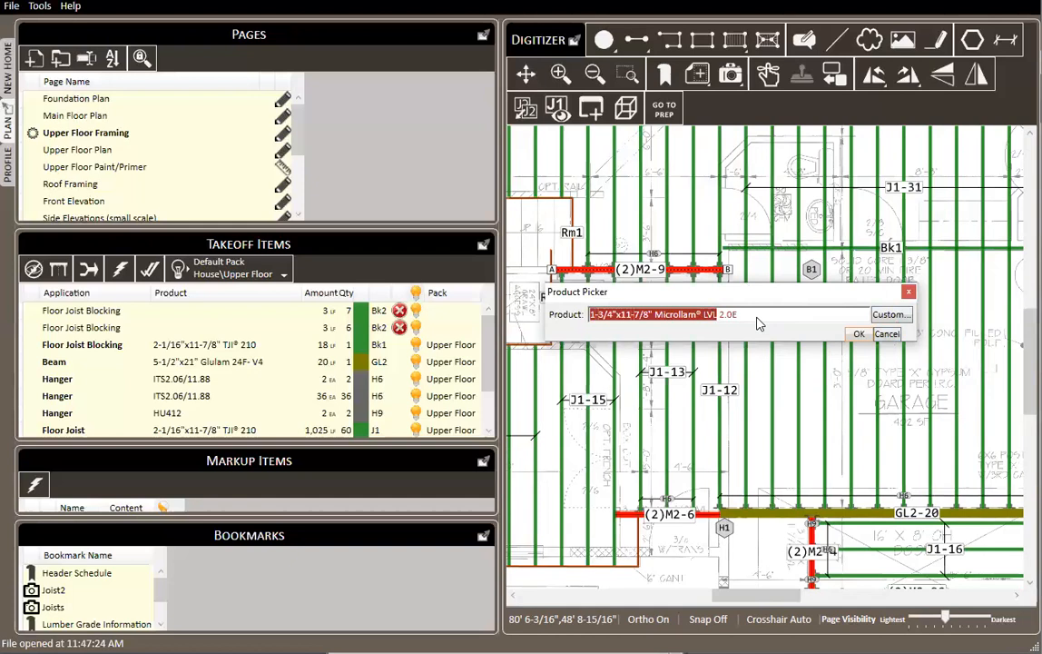
left_click(887, 333)
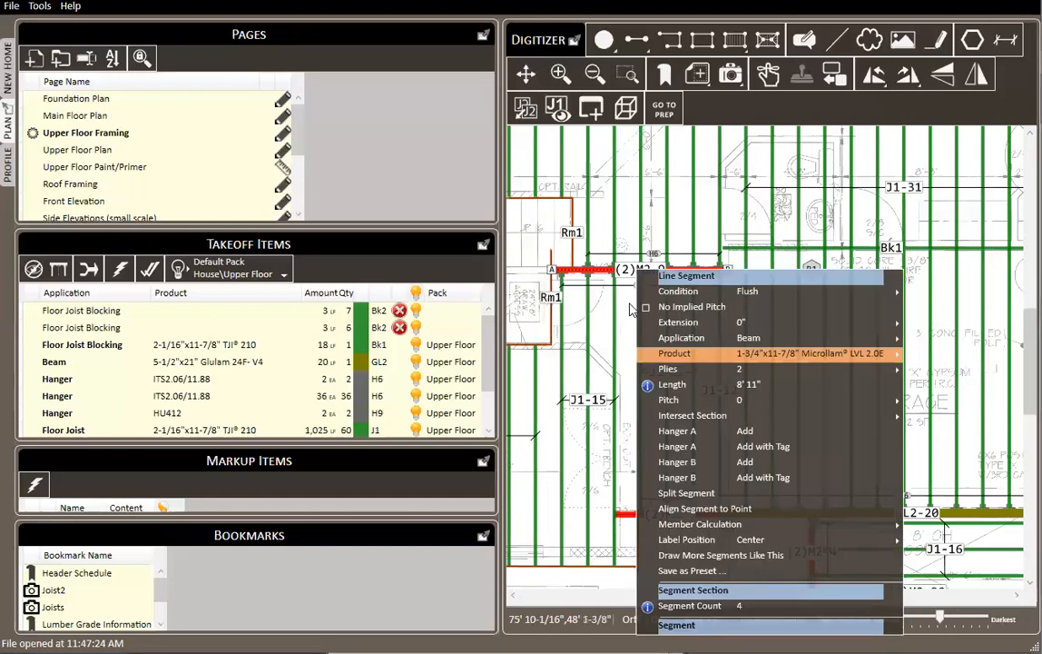
left_click(544, 236)
Change the (2)M2-9 beam's product to 1-3/4"x11-7/8" LSL in the Product Picker
scroll(647, 272, "up", 2)
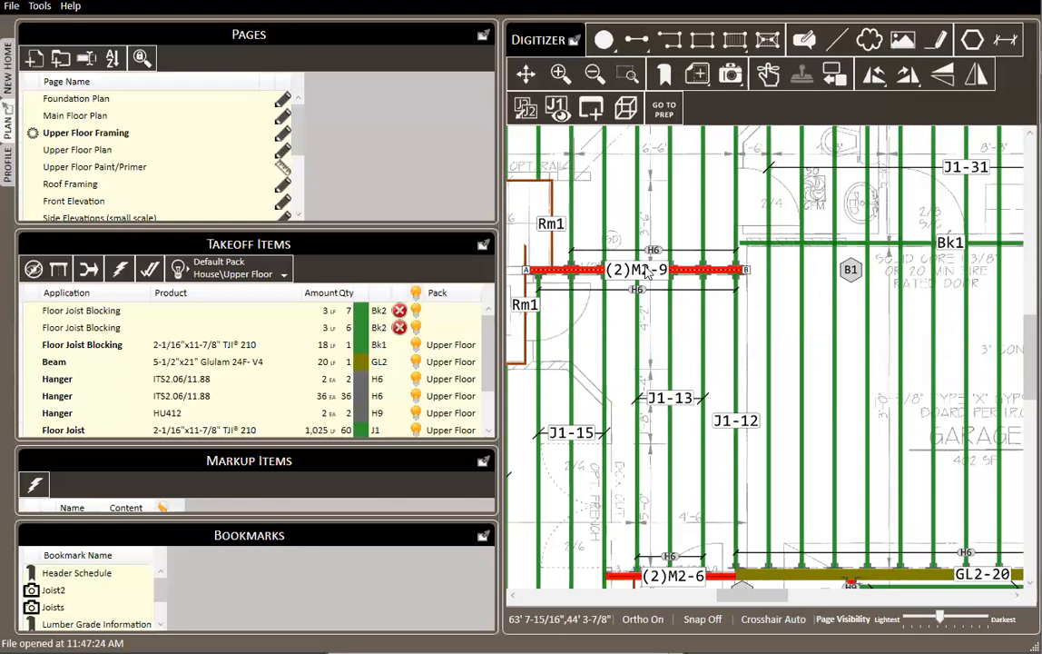
double_click(645, 270)
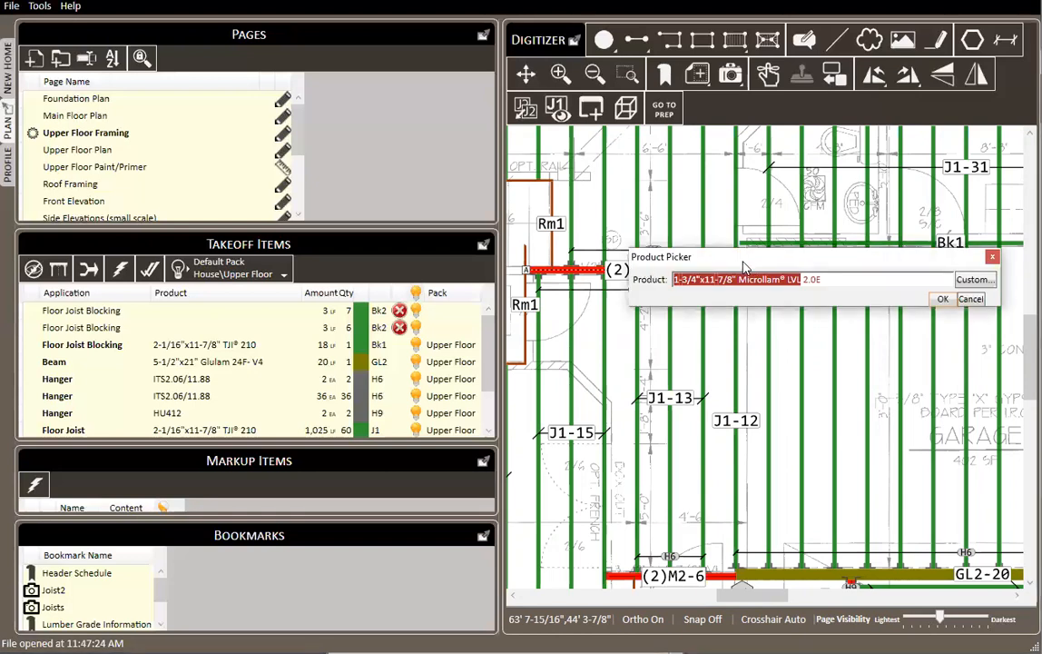
left_click_drag(744, 265, 702, 275)
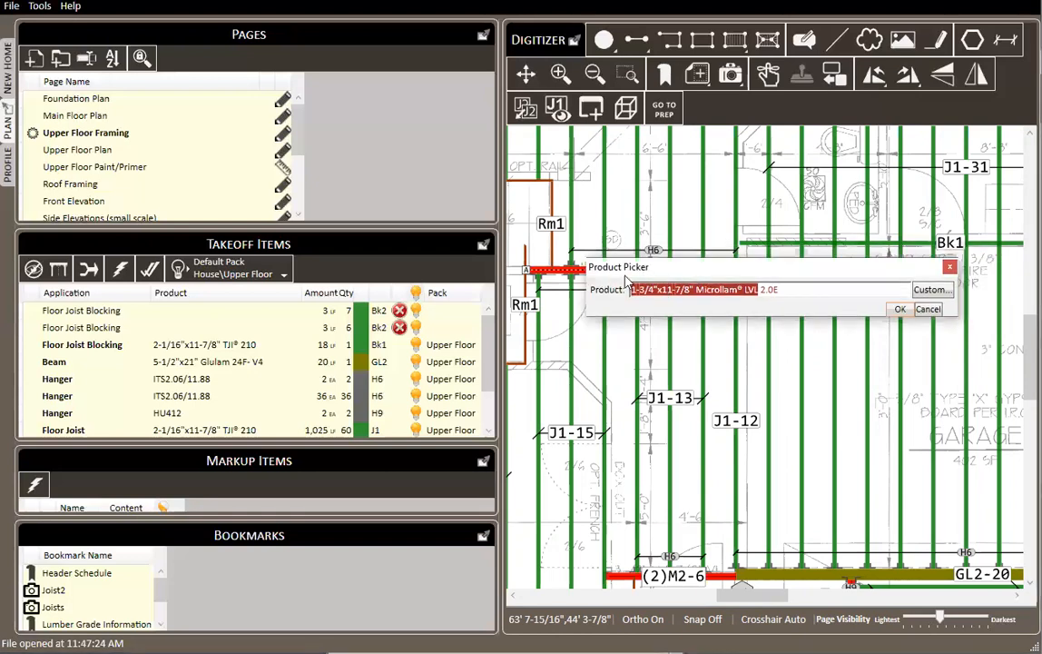
left_click(776, 295)
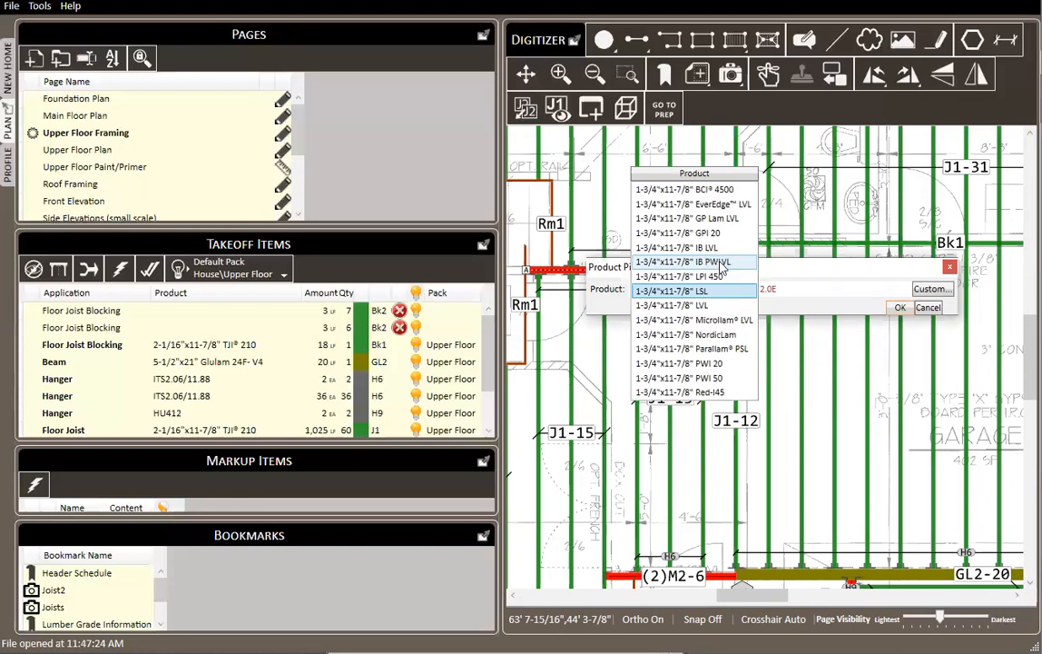
left_click(859, 304)
left_click(900, 307)
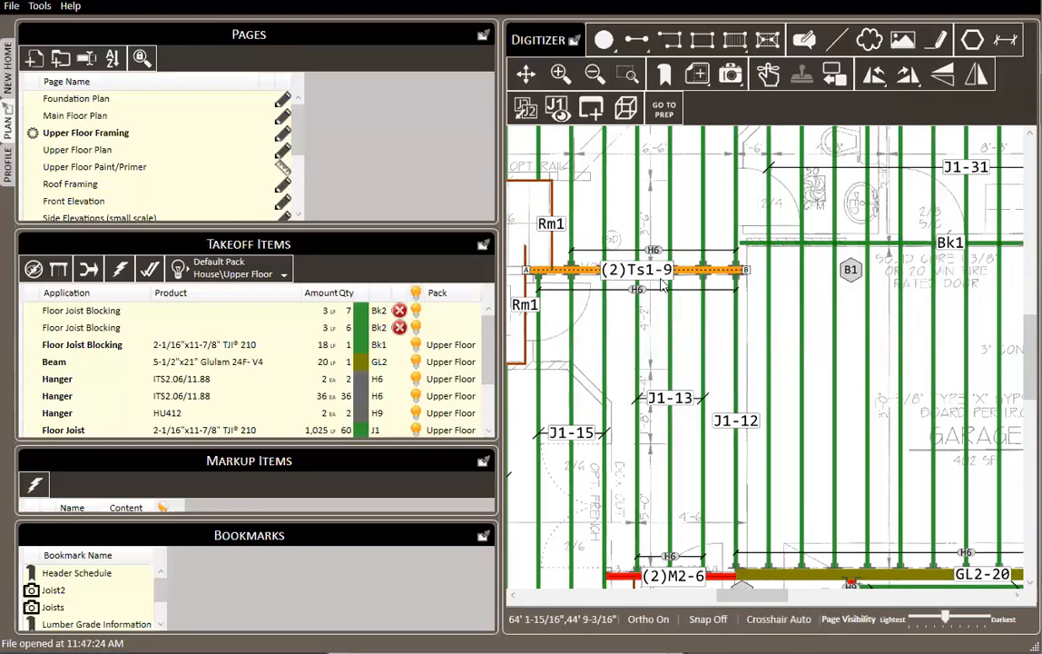
Select the (2)Ts1-9, (2)M2-6 and (2)M2-4 beams together and change their product to 1-3/4"x11-7/8" Parallam® PSL 2.0E
scroll(712, 463, "down", 1)
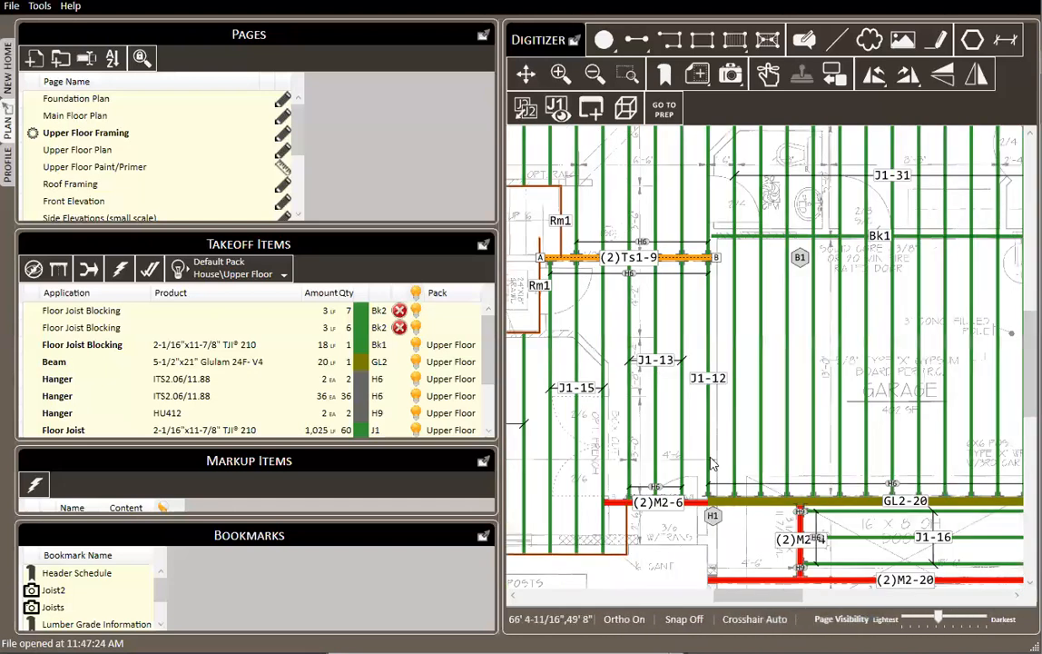
left_click(659, 293)
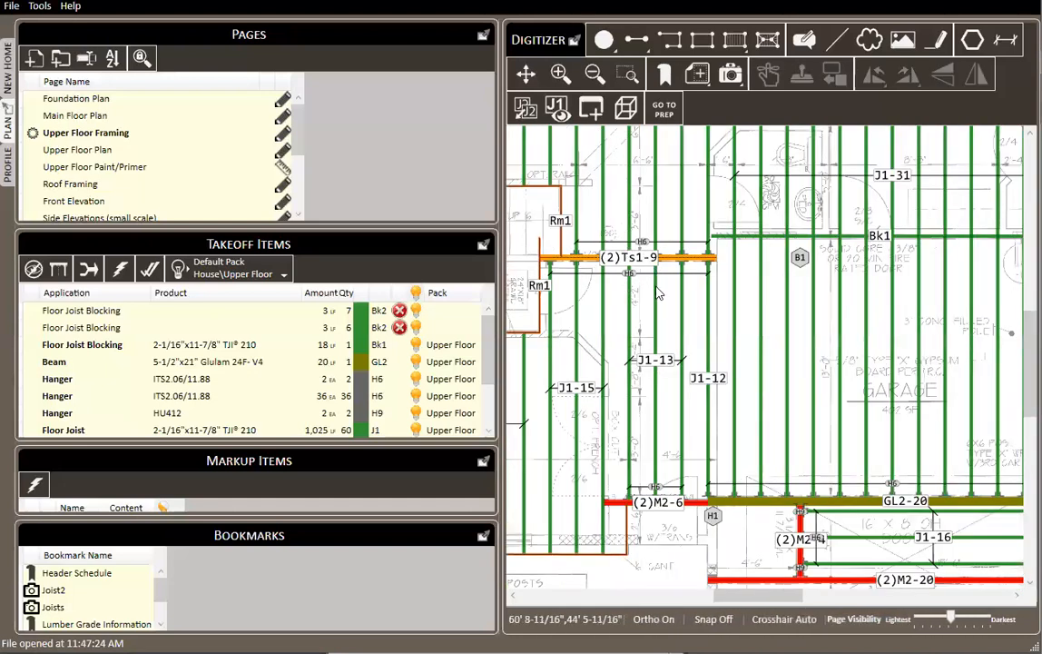
left_click(642, 259)
left_click(674, 502, "ctrl")
left_click(799, 541, "ctrl")
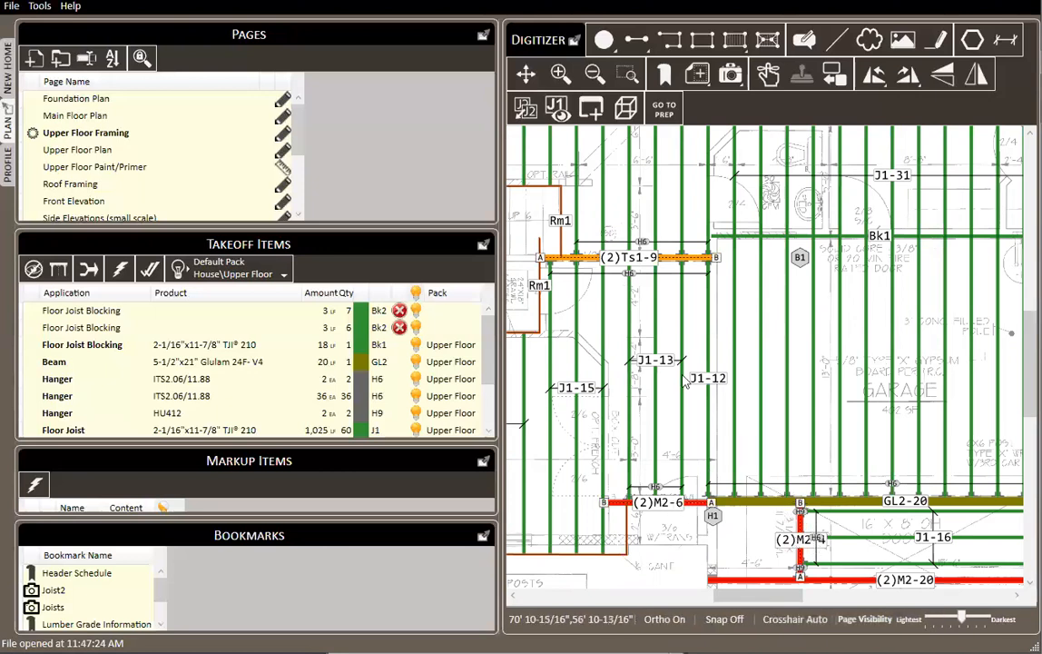
key("p")
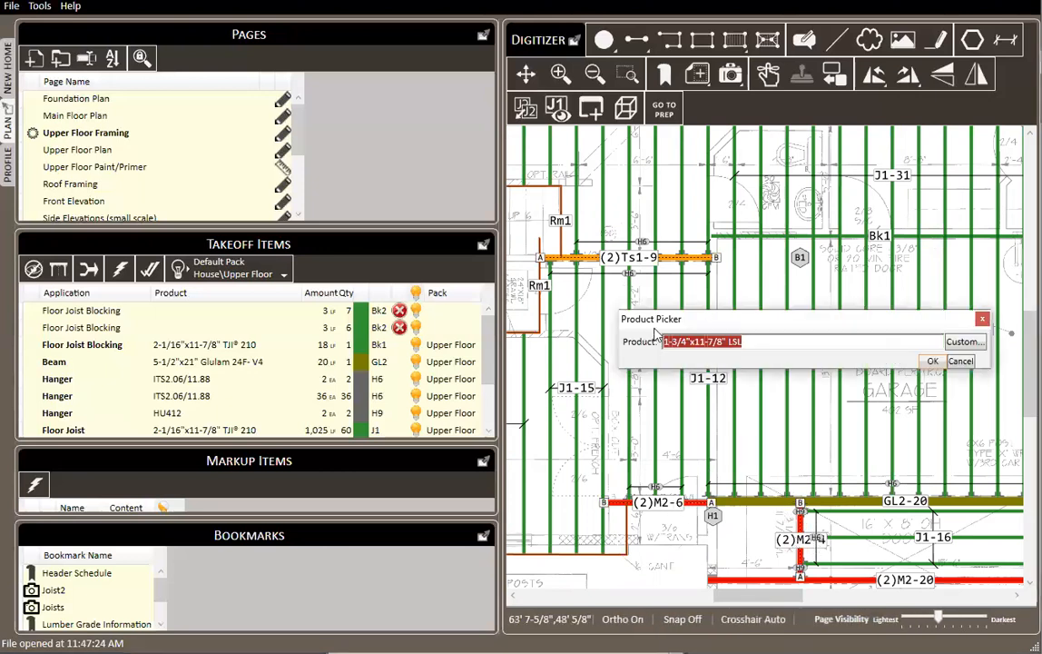
left_click_drag(737, 321, 677, 289)
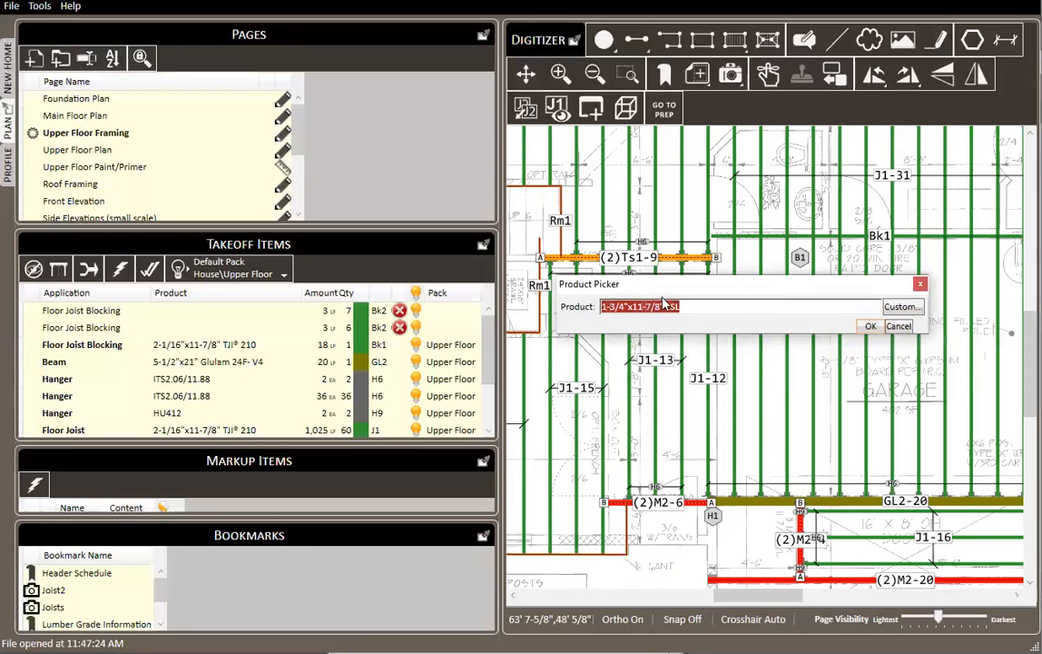
left_click(698, 309)
left_click(685, 338)
left_click(687, 339)
left_click(862, 326)
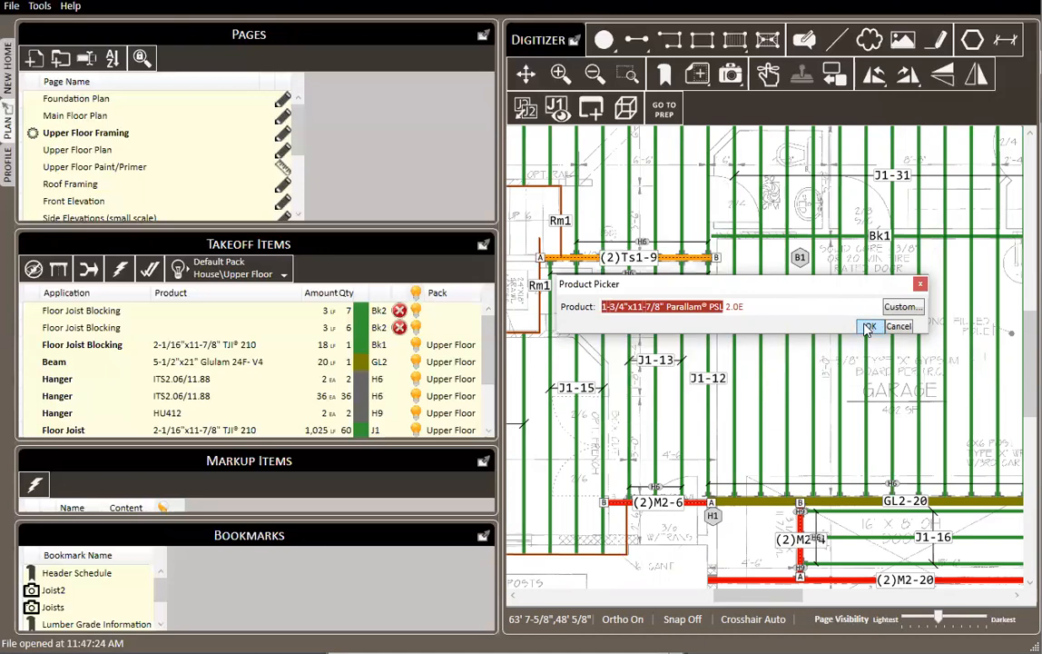
left_click(865, 325)
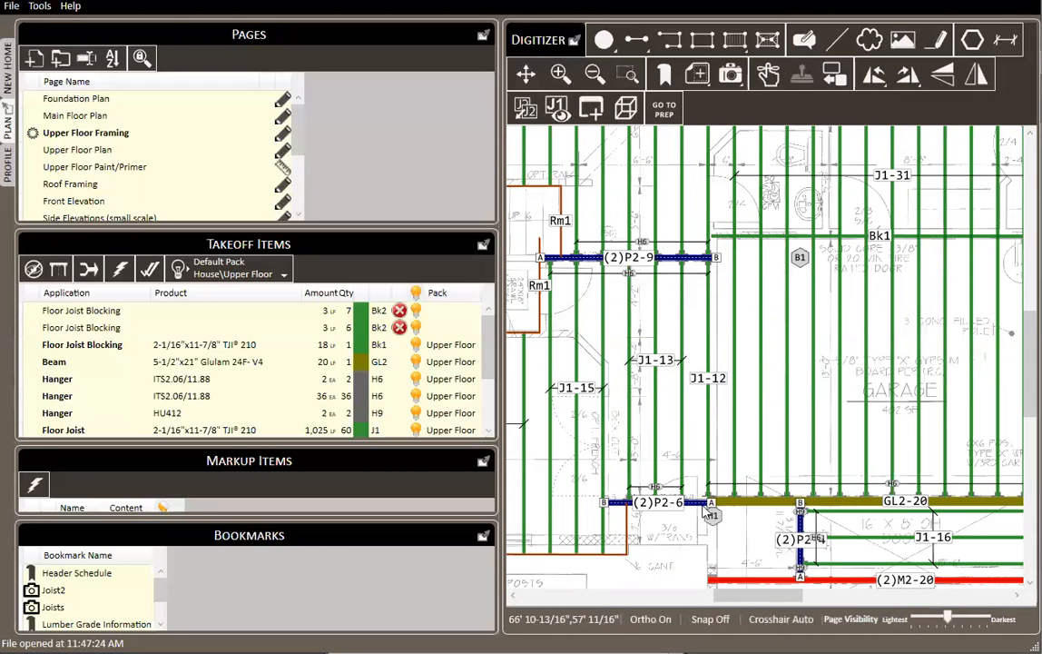
scroll(606, 310, "down", 1)
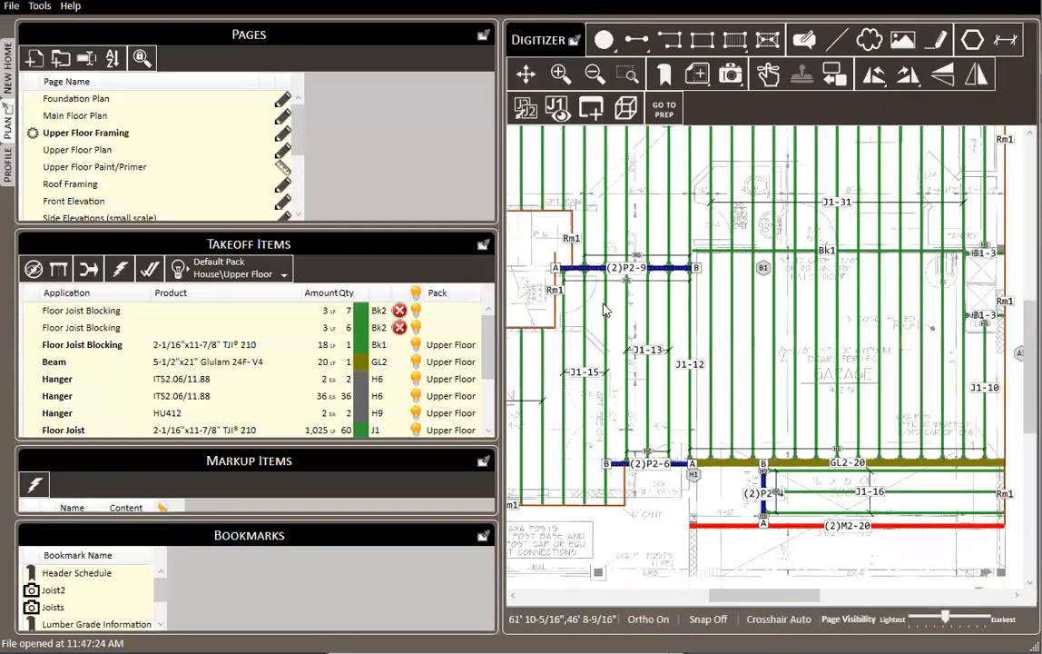
scroll(615, 241, "up", 1)
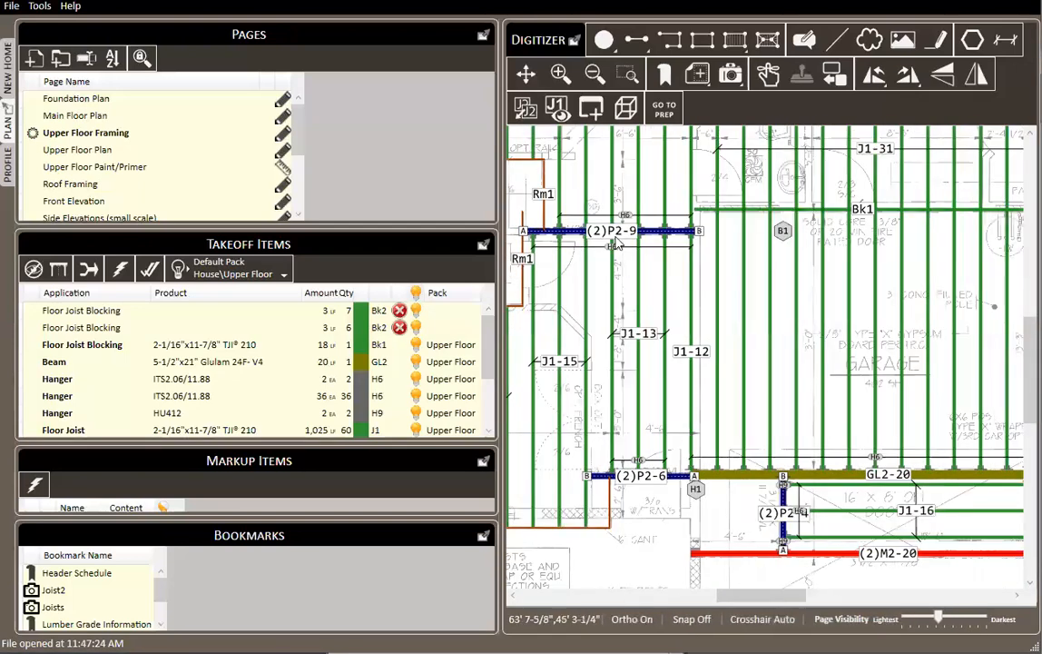
Try to change the product of a J1-13 joist and the (2)P2-9 beam together
scroll(615, 241, "up", 2)
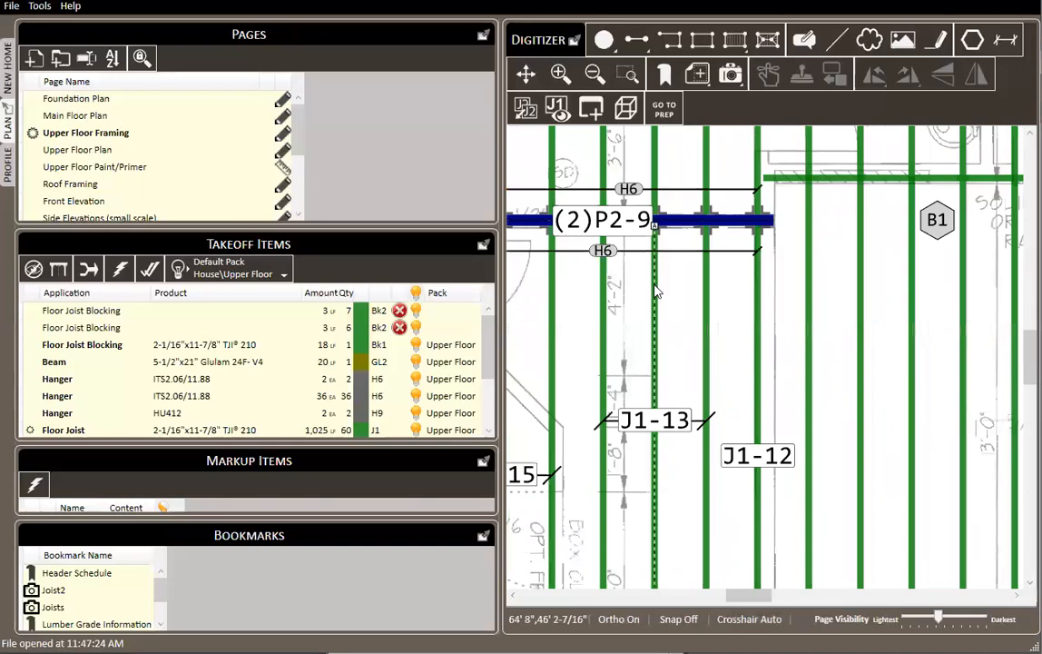
left_click(694, 222)
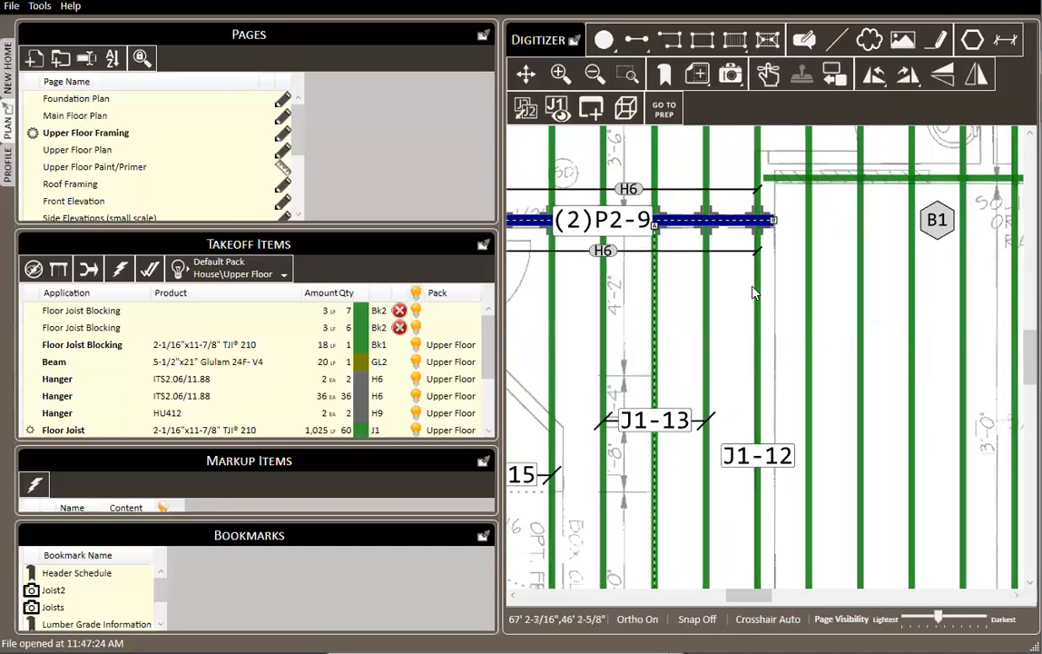
key("p")
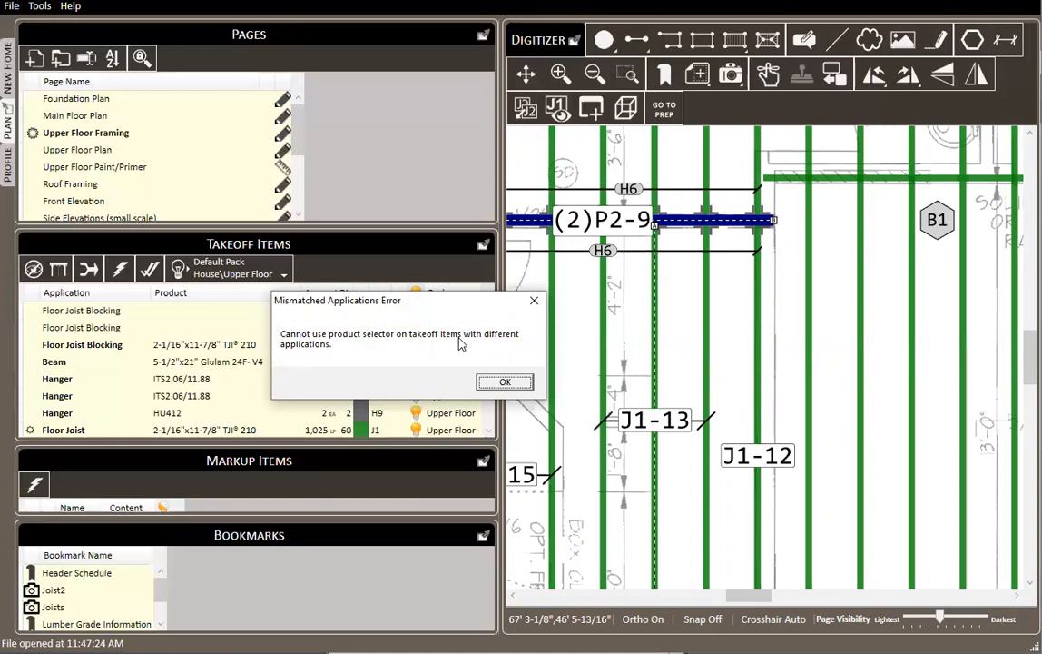
left_click(505, 381)
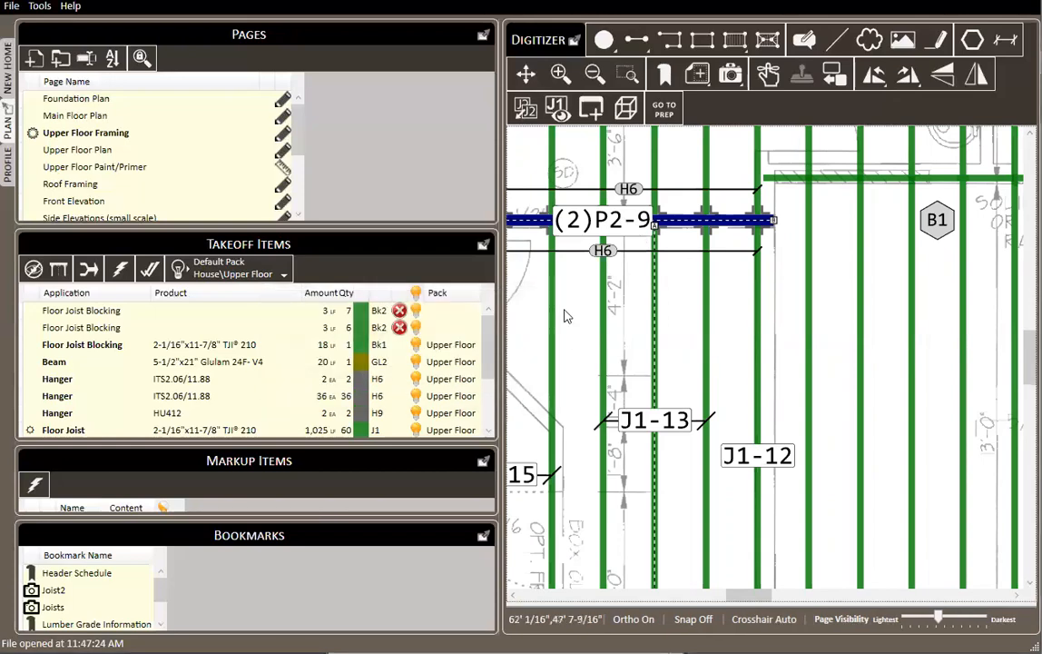
scroll(718, 347, "down", 2)
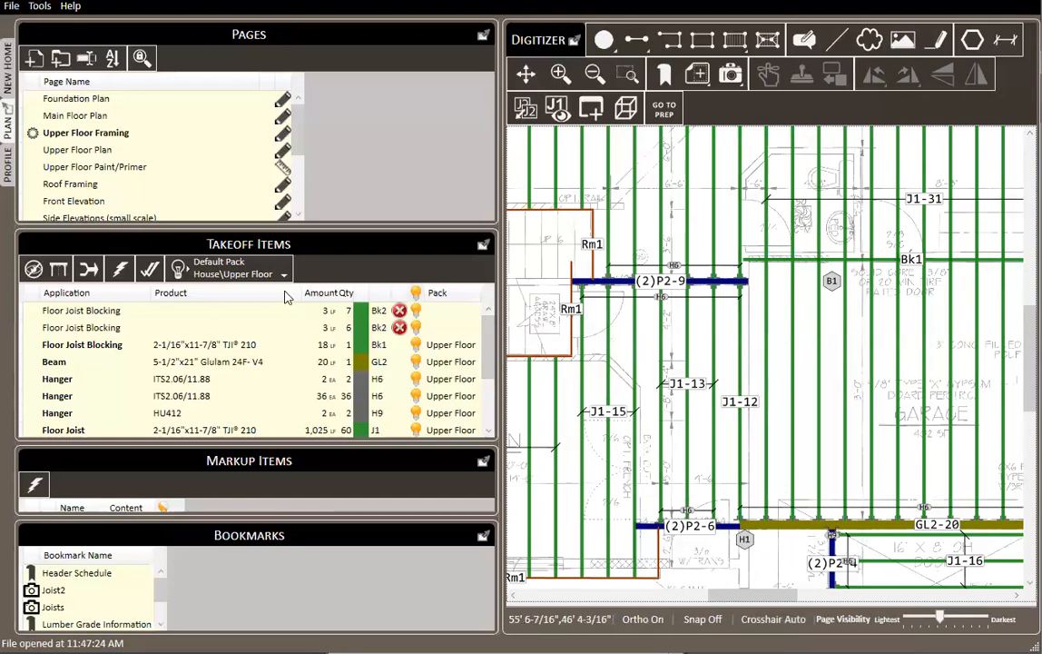
Narrow the Takeoff Items columns and widen the Digitizer's drawing area
left_click_drag(305, 288, 125, 292)
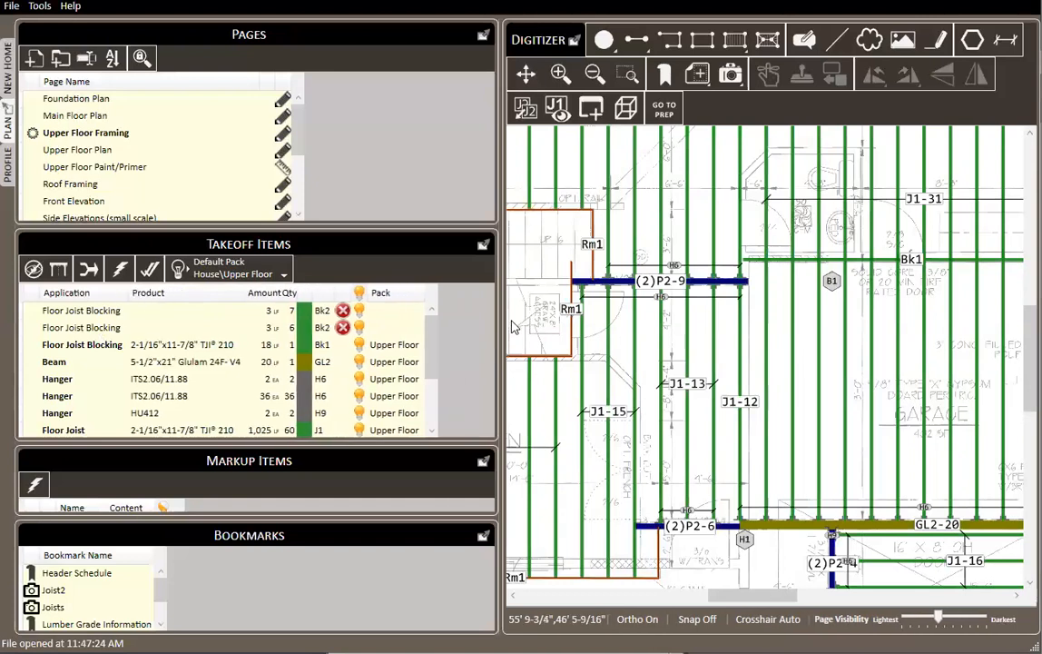
left_click_drag(500, 328, 447, 328)
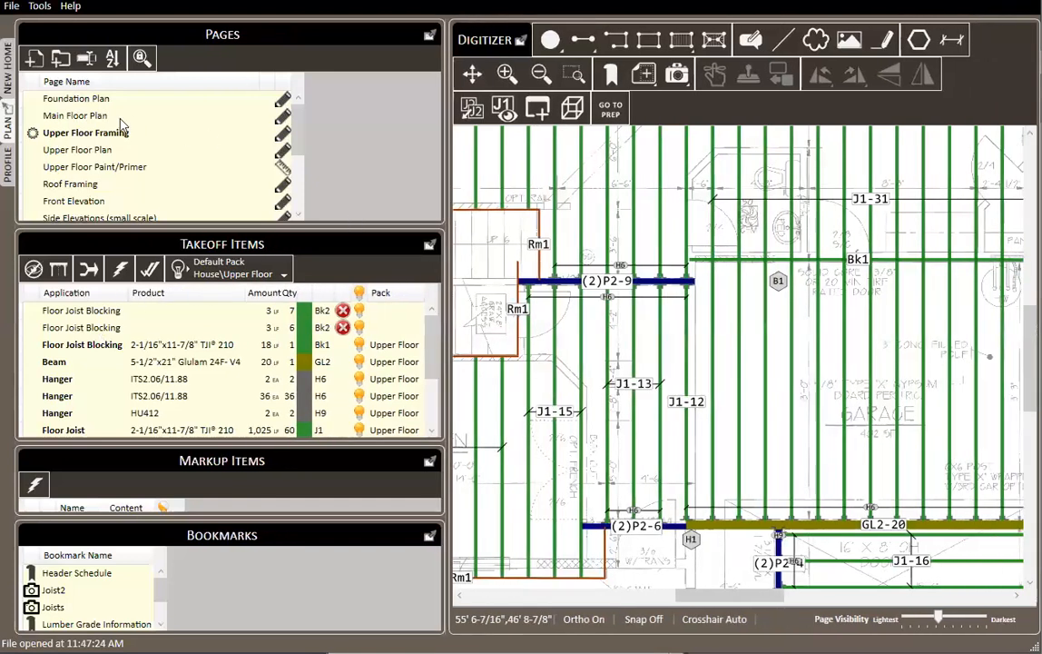
Open the Main Floor Plan page and make its Takeoff Items list taller to review the posts, beams and caps
left_click(83, 115)
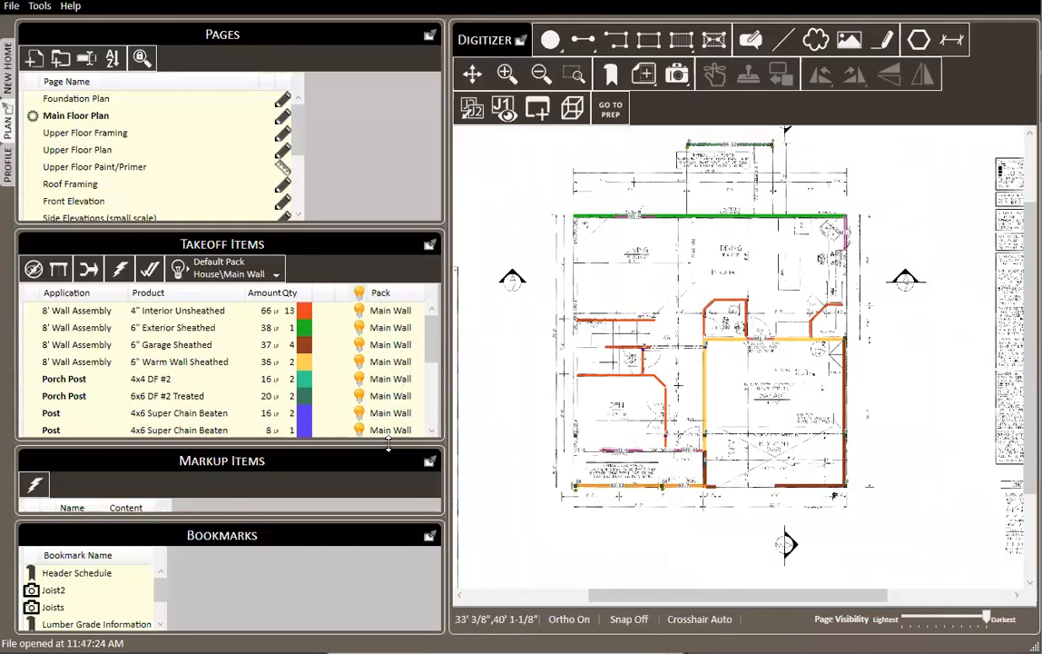
left_click_drag(389, 440, 388, 462)
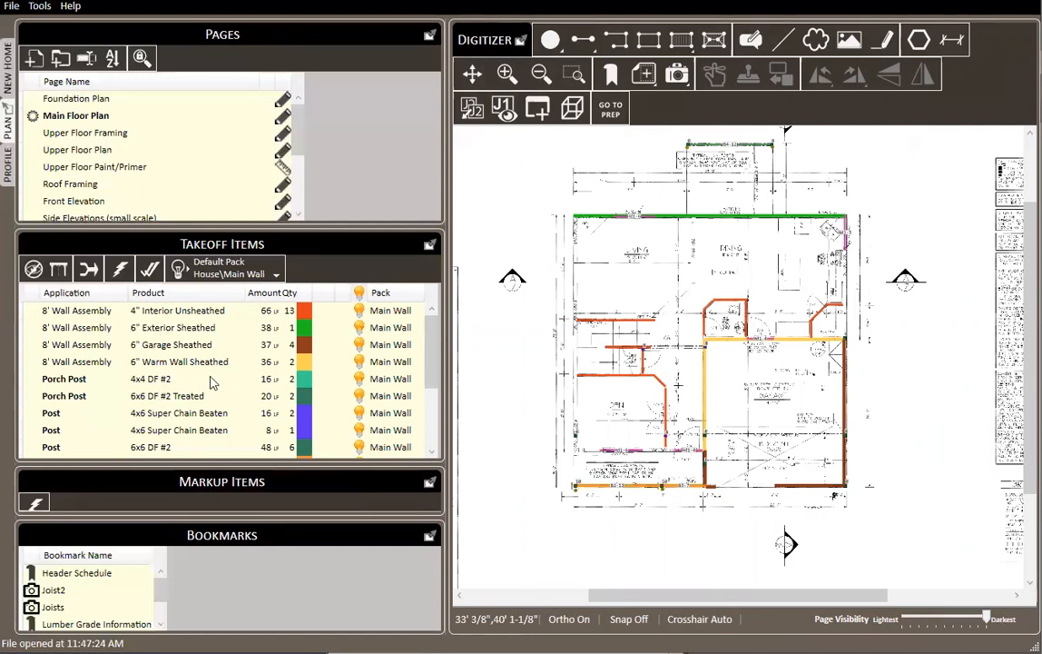
scroll(223, 384, "down", 1)
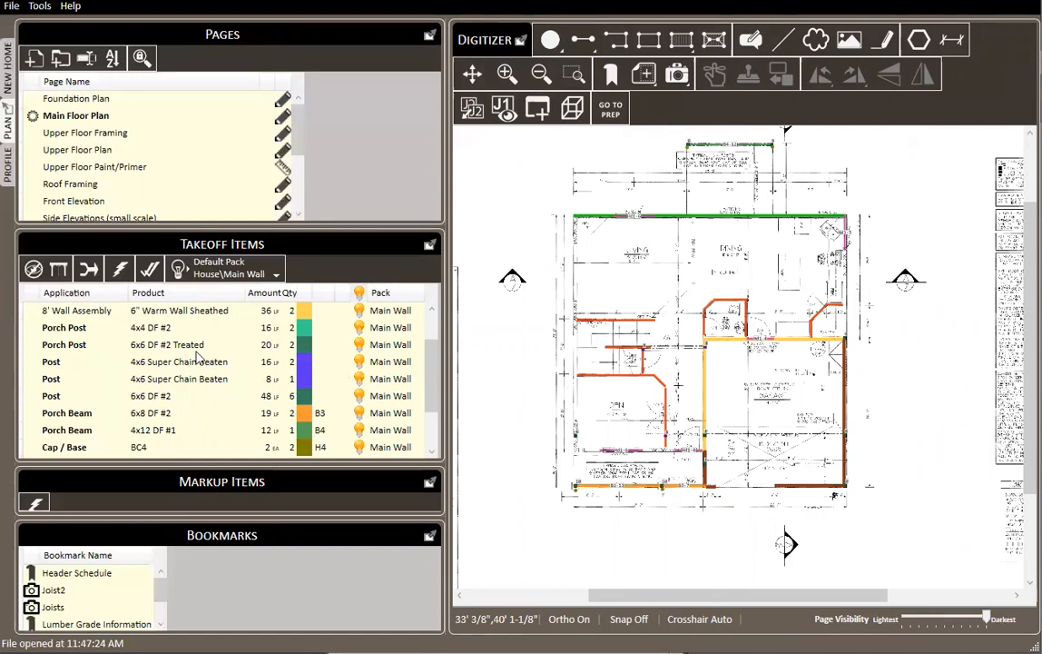
scroll(179, 322, "up", 1)
scroll(202, 334, "down", 2)
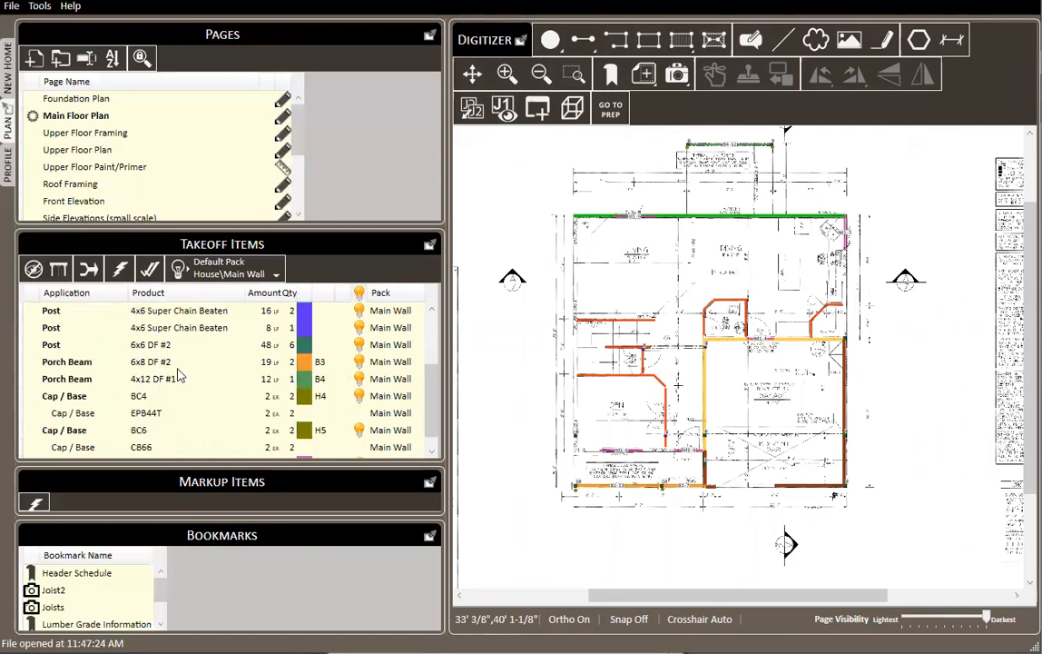
scroll(273, 367, "up", 2)
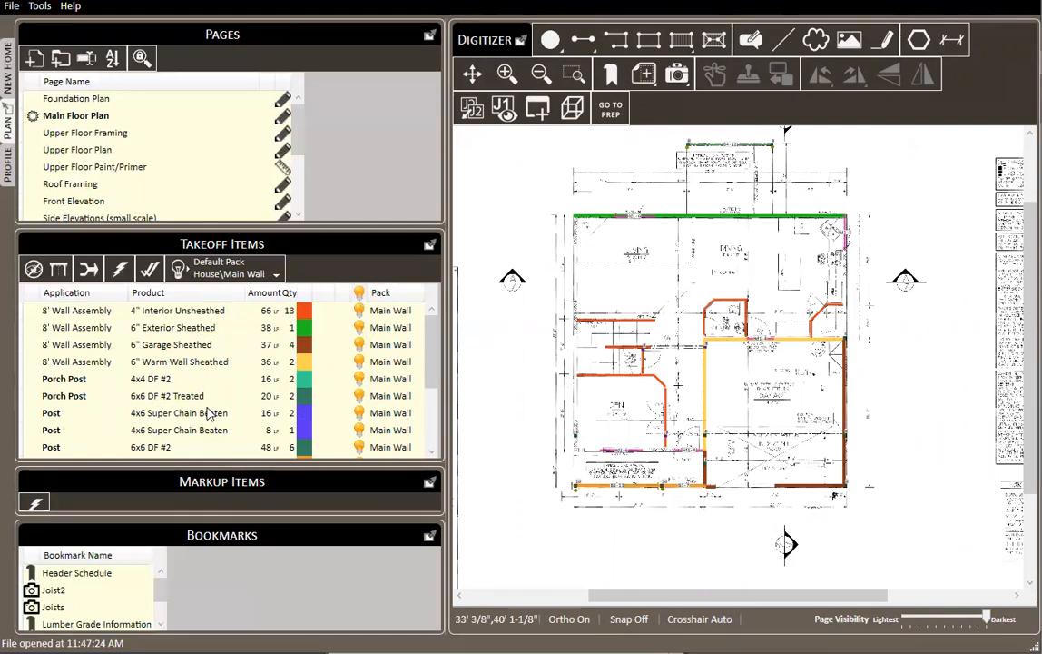
Turn off all takeoff items from the 4x4 DF #2 Porch Post down the list together, then deselect them and review the list
left_click(164, 388)
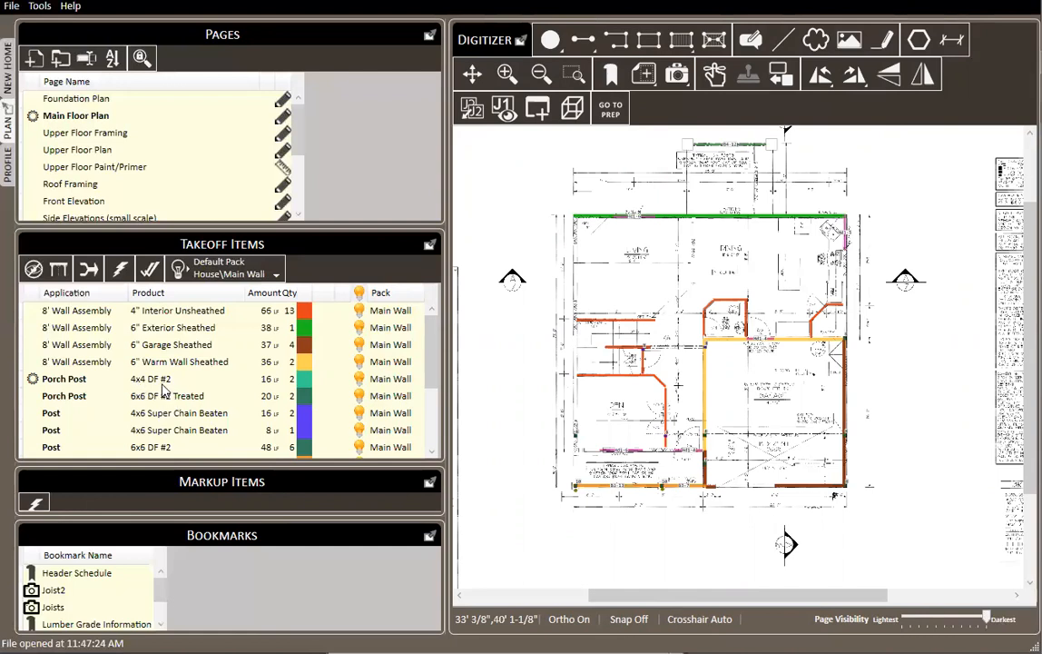
scroll(166, 422, "down", 3)
left_click(160, 442, "shift")
scroll(153, 415, "up", 2)
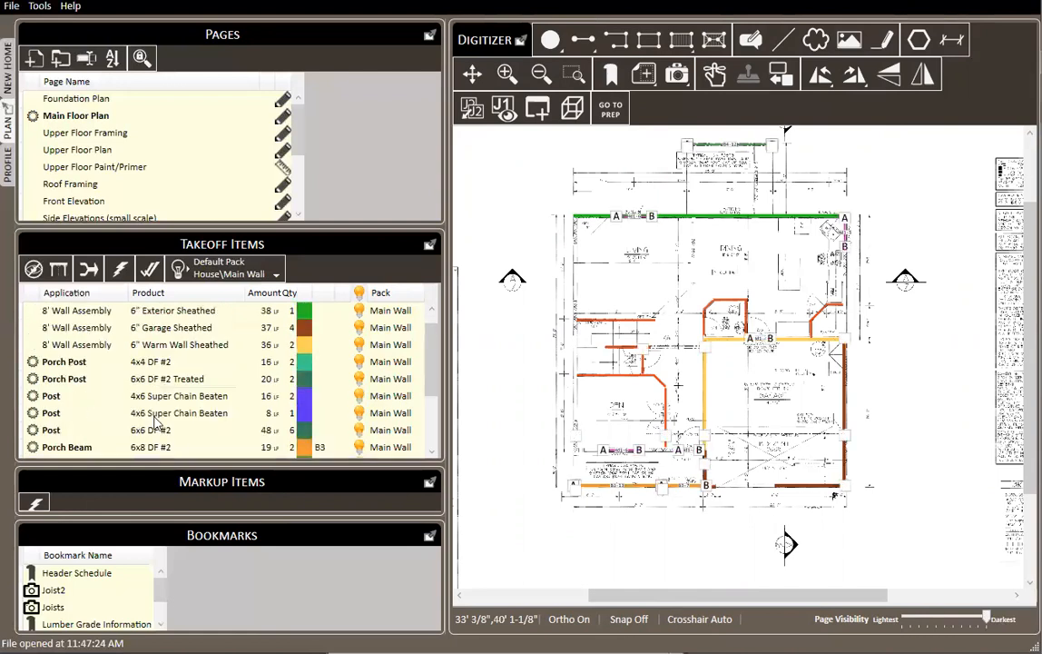
scroll(155, 422, "up", 1)
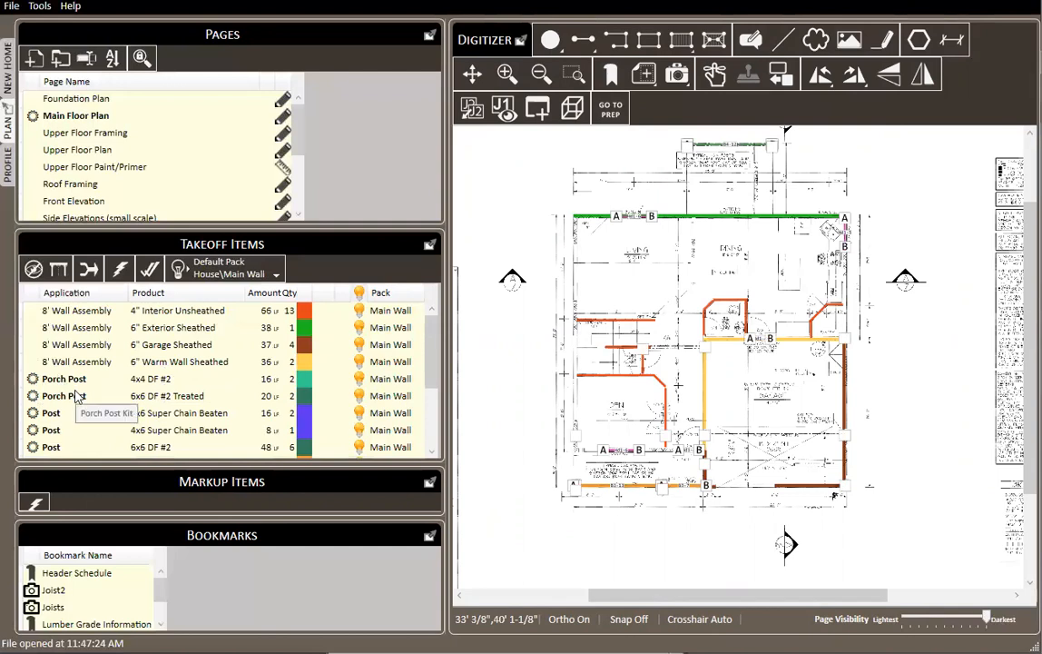
left_click(360, 294)
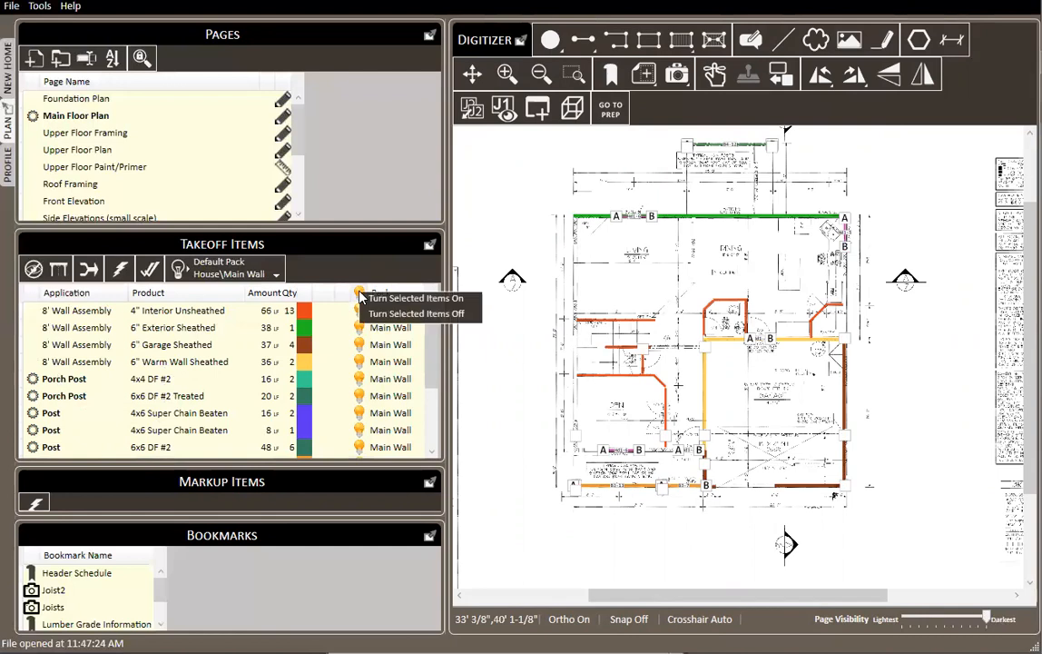
left_click(469, 315)
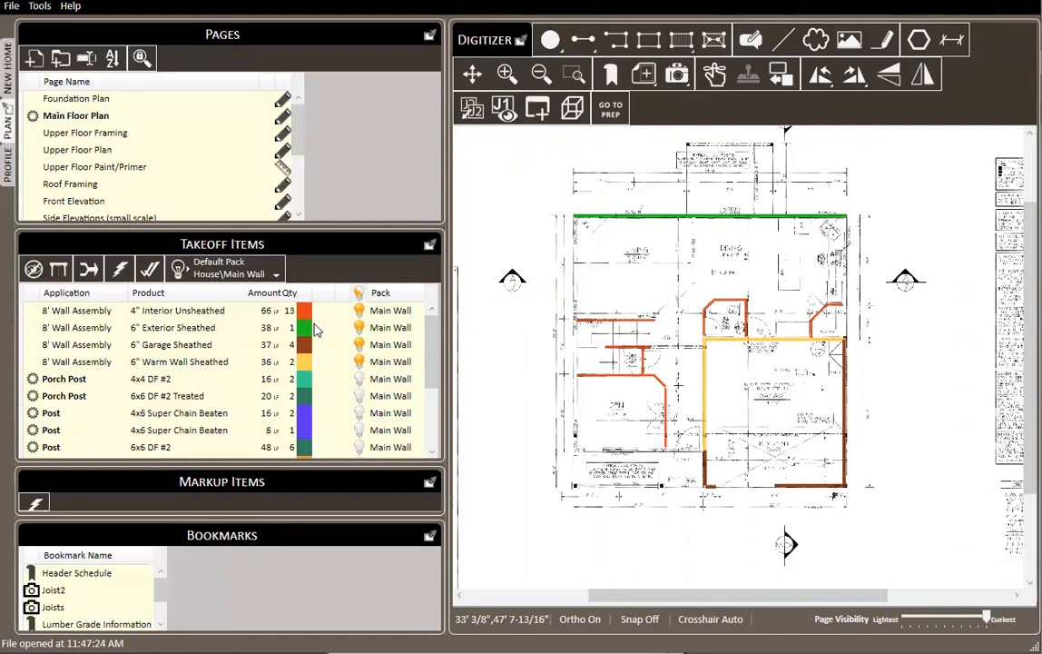
left_click(502, 212)
scroll(204, 366, "down", 2)
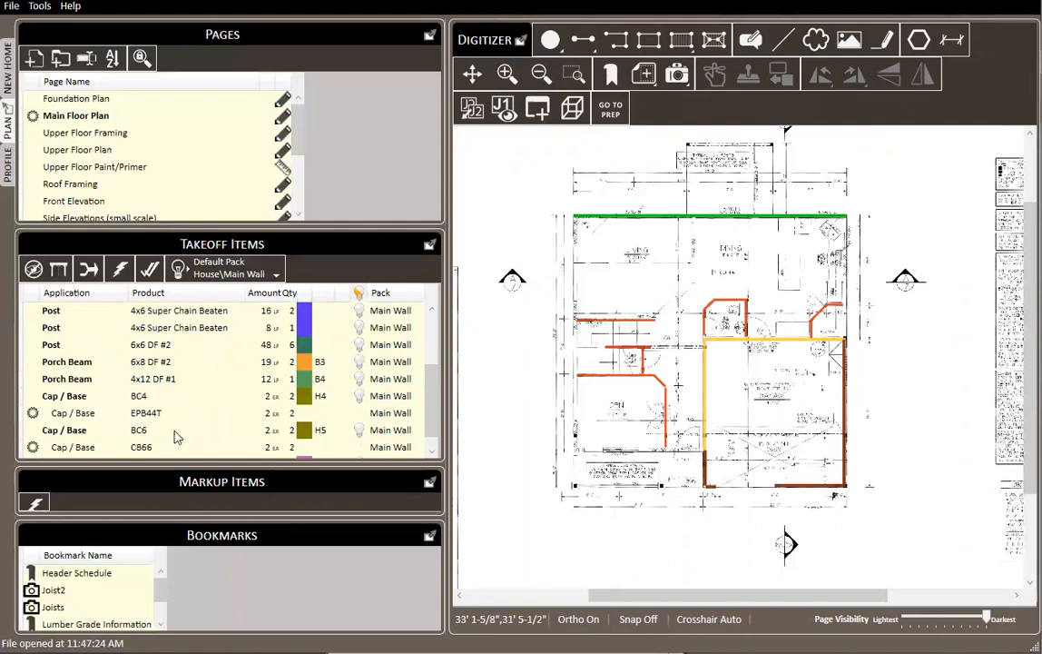
scroll(567, 300, "up", 3)
scroll(568, 300, "down", 3)
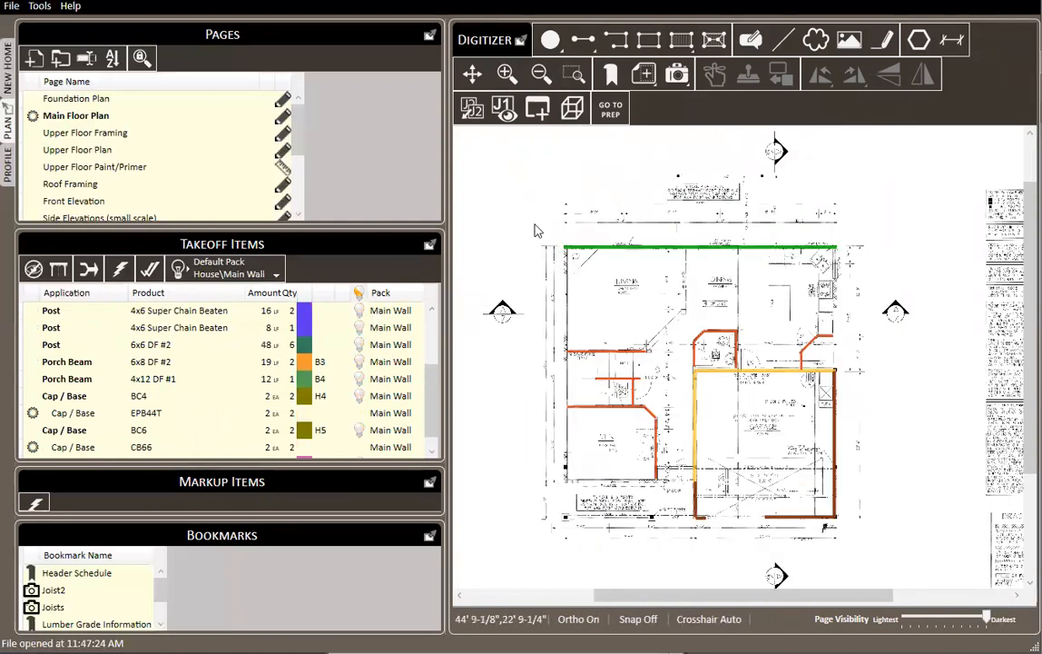
Select all the visible walls on the plan, bring up the options for turning selected items on or off, and clear the selection
left_click_drag(524, 215, 873, 545)
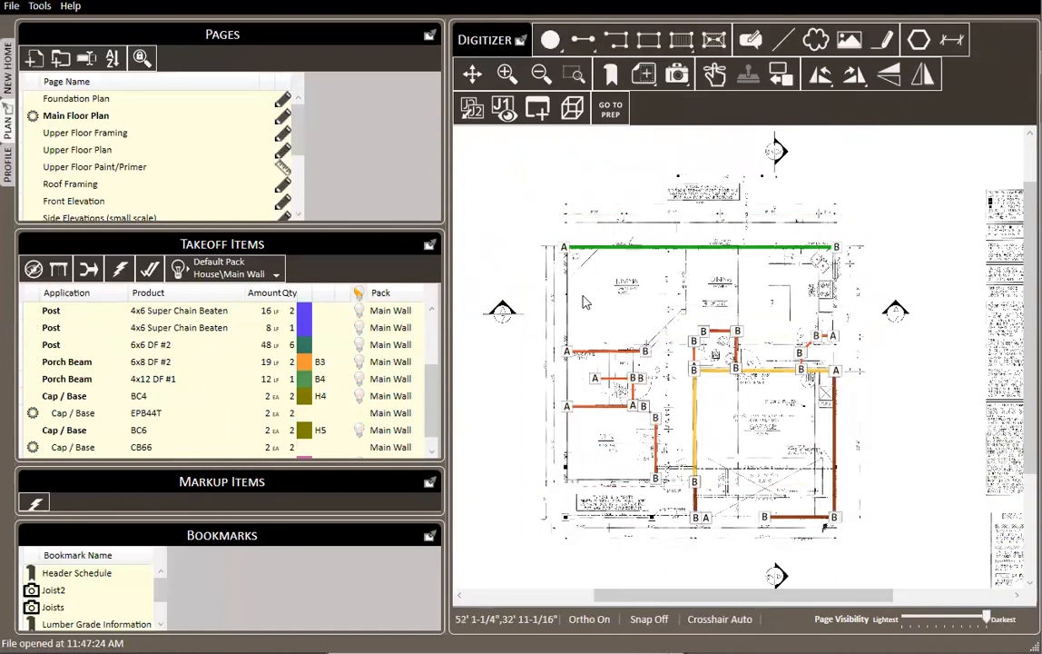
left_click(359, 295)
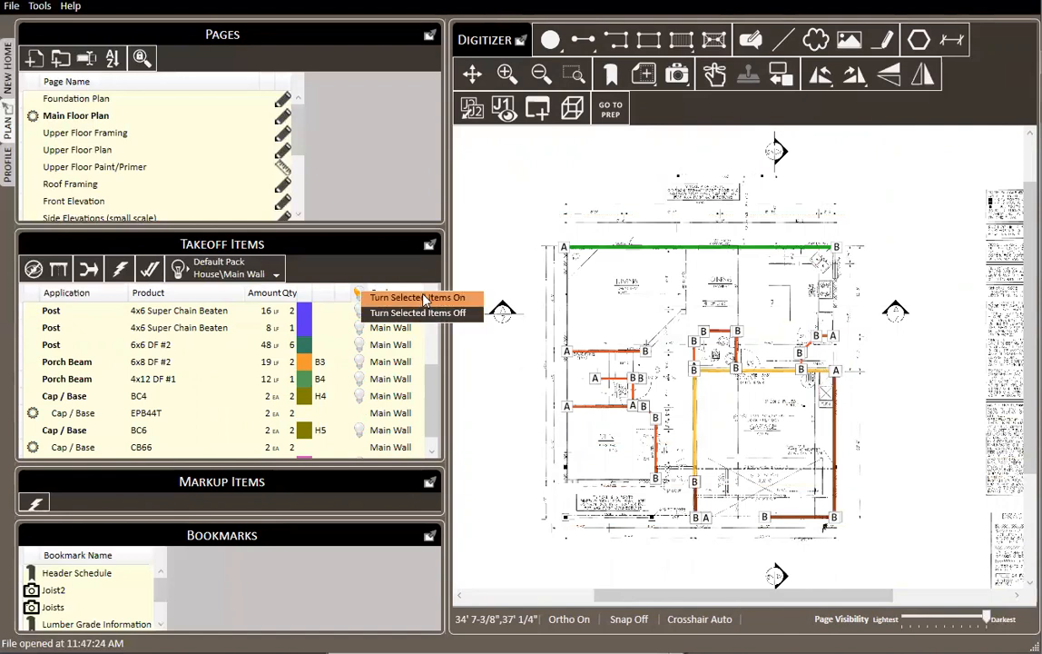
left_click(523, 201)
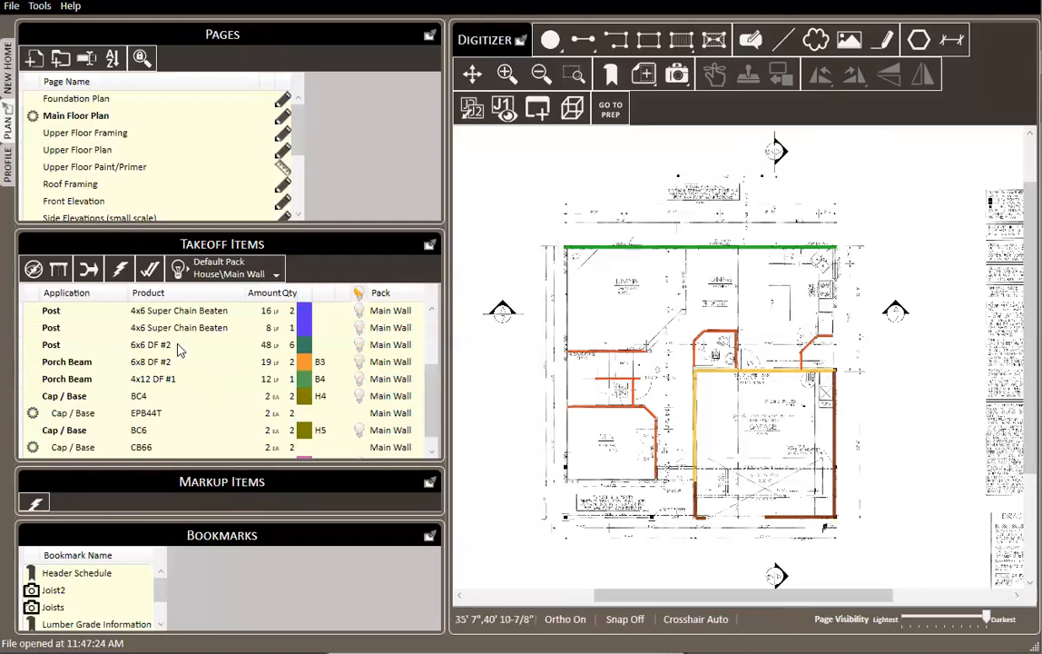
scroll(173, 354, "up", 2)
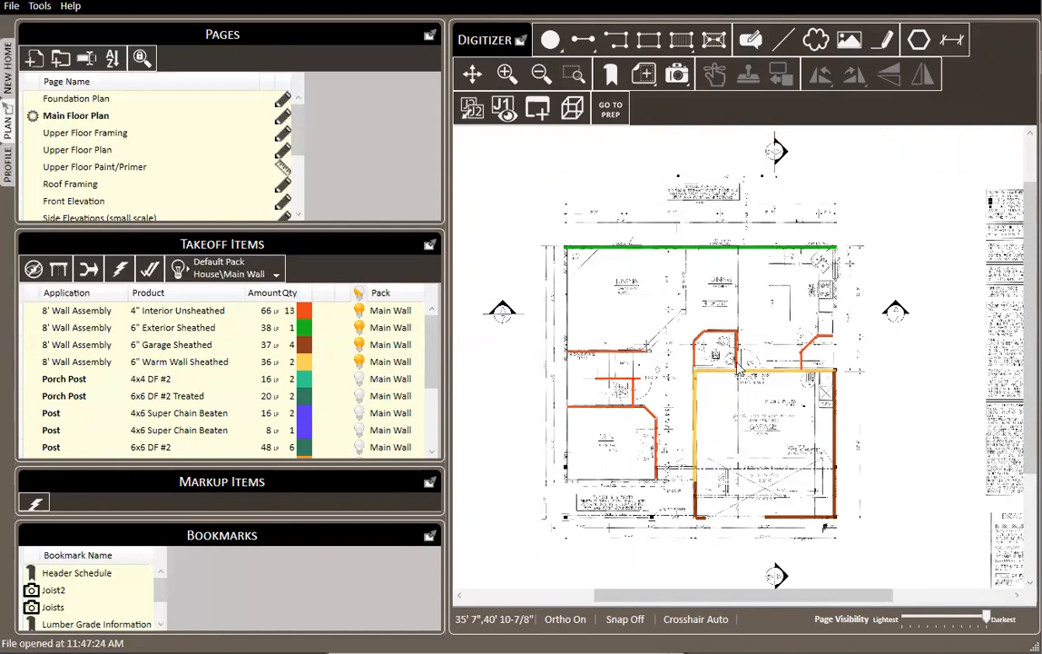
Switch to the Upper Floor Framing page at the blank area beside the Start Layout Here note
left_click(90, 135)
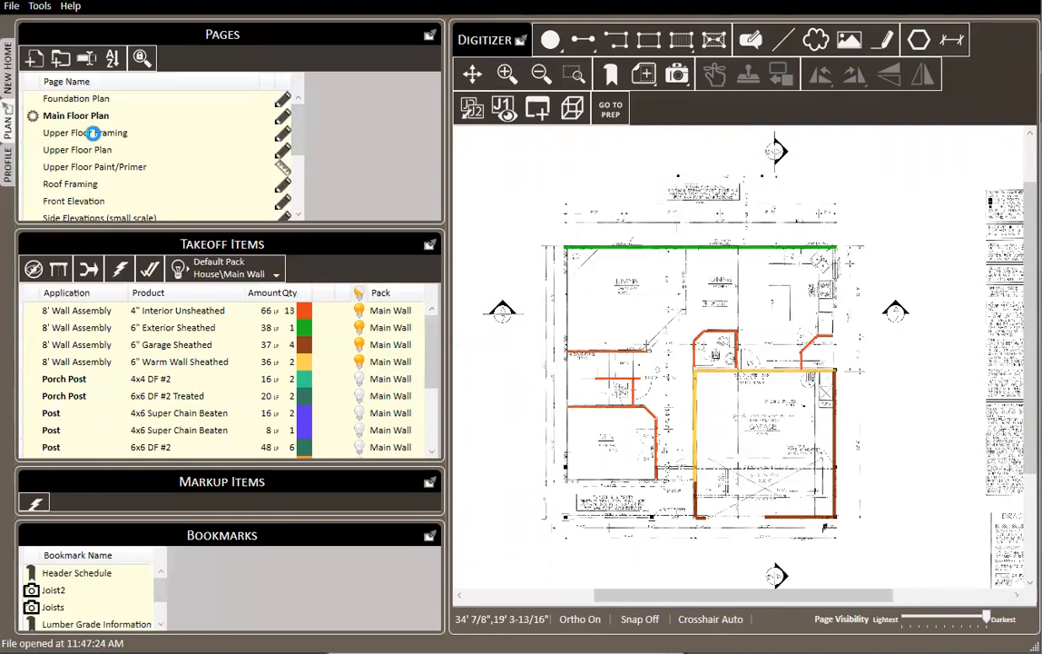
scroll(695, 455, "down", 2)
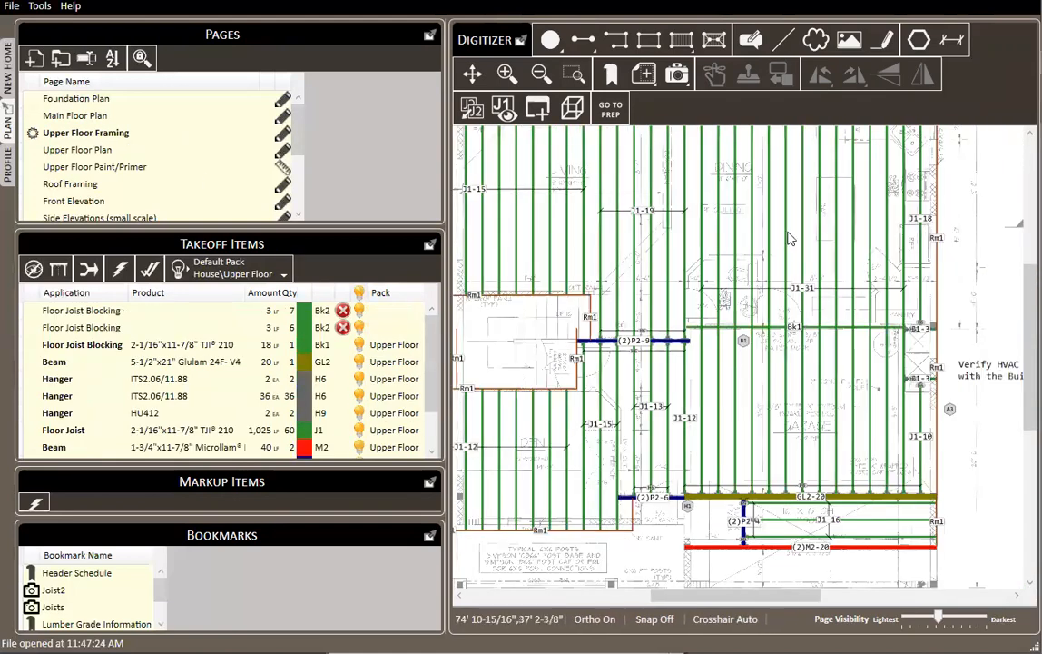
left_click_drag(787, 234, 664, 385)
mouse_move(903, 224)
left_mouse_down()
mouse_move(844, 172)
mouse_move(621, 238)
left_mouse_up()
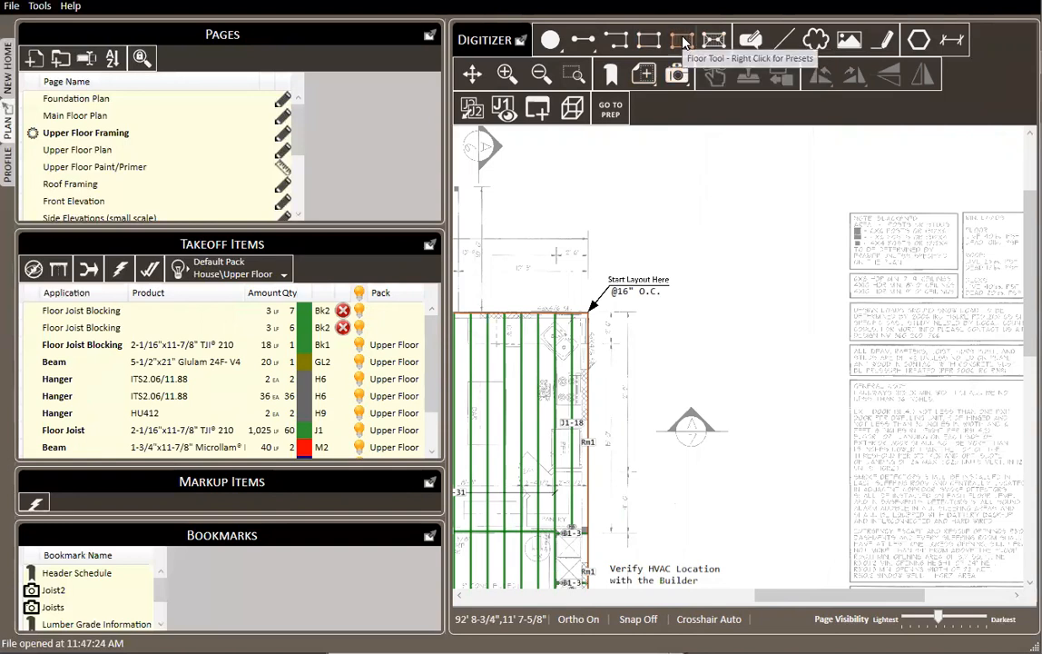
Draw two separate rectangular floor joist areas with the Floor Tool in the blank space beside the Start Layout Here note
left_click(683, 41)
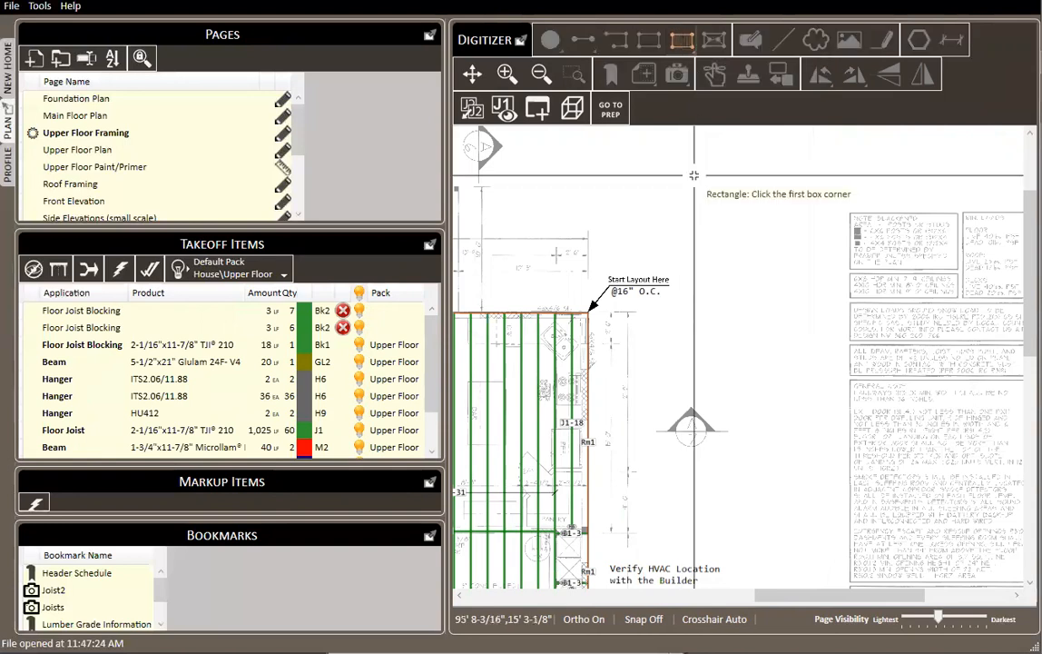
left_click(650, 197)
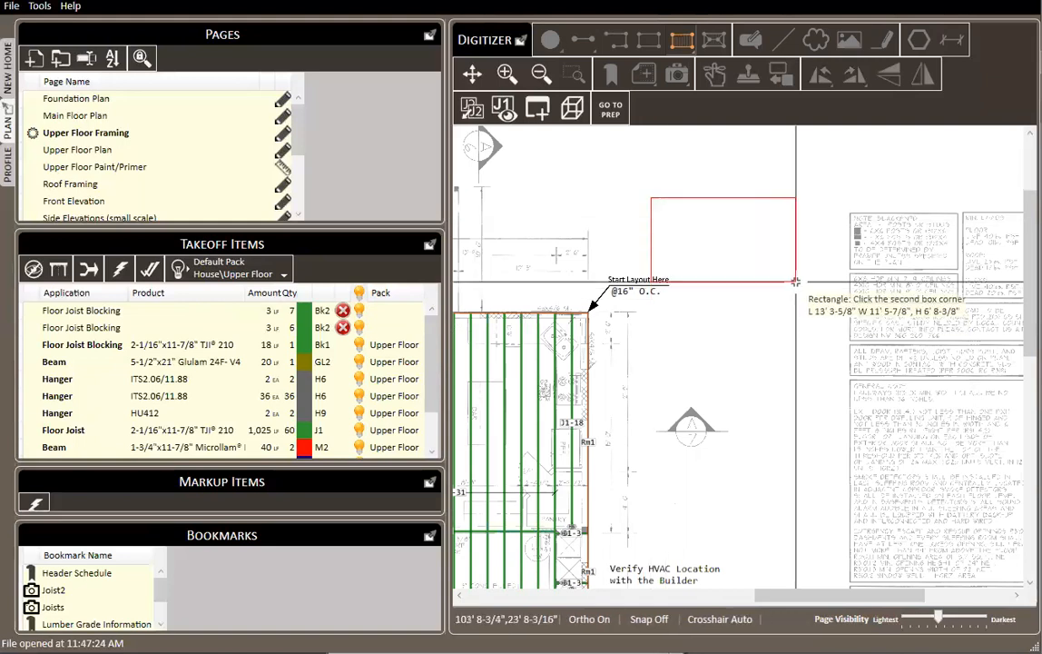
left_click(768, 262)
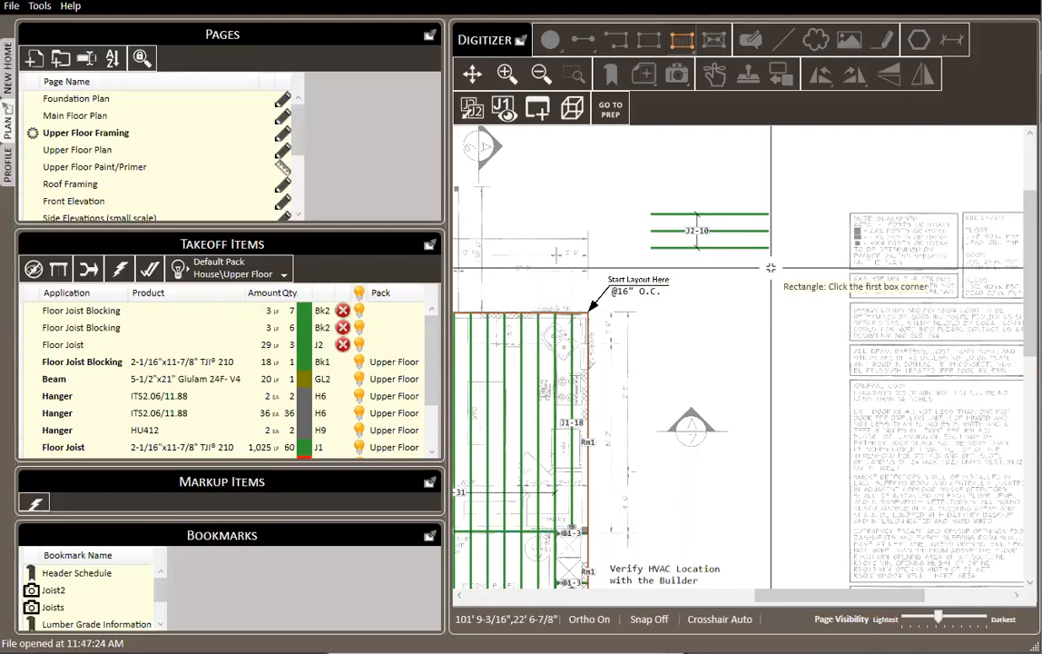
left_click(724, 286)
left_click(821, 355)
key("Escape")
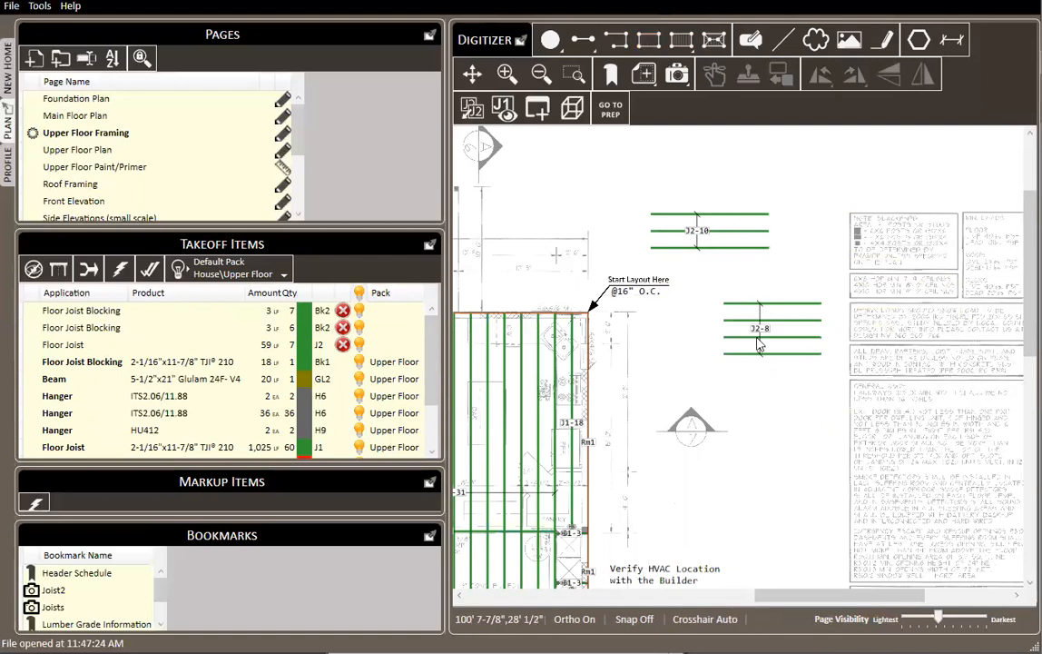
Select the two new floor joist areas one after the other, ending with the J2-10 area selected
left_click(738, 227)
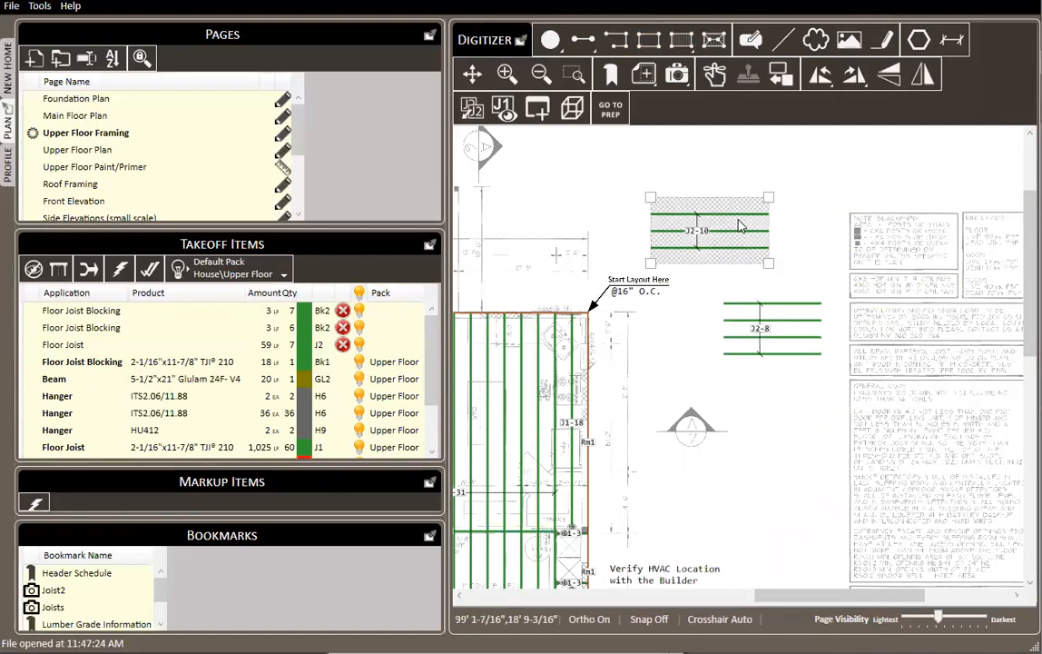
left_click(801, 319)
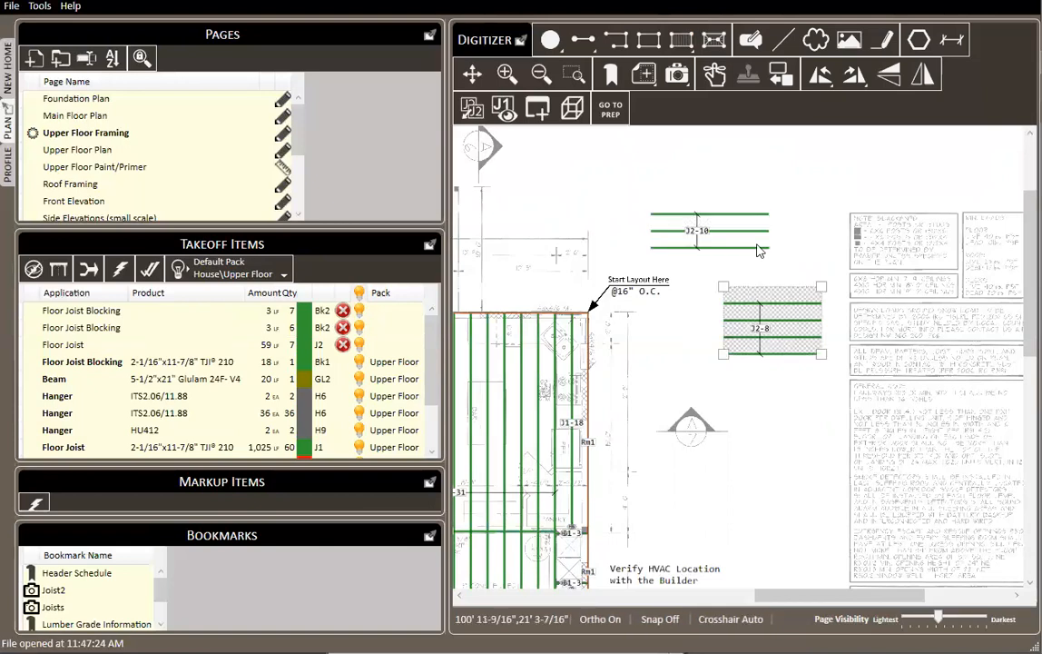
left_click(734, 226)
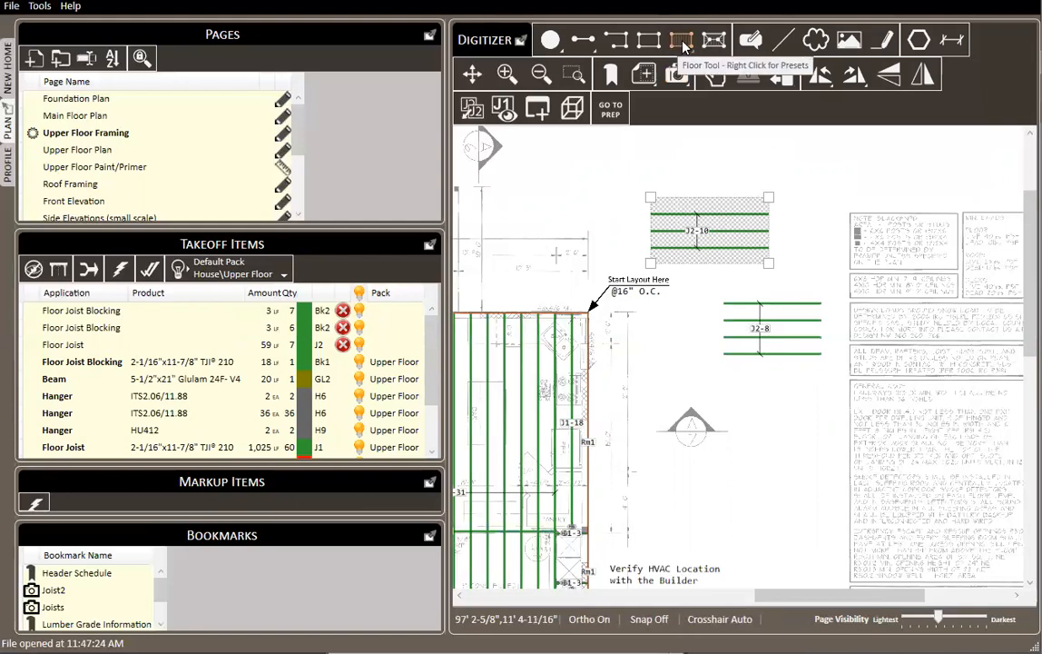
scroll(519, 354, "up", 3)
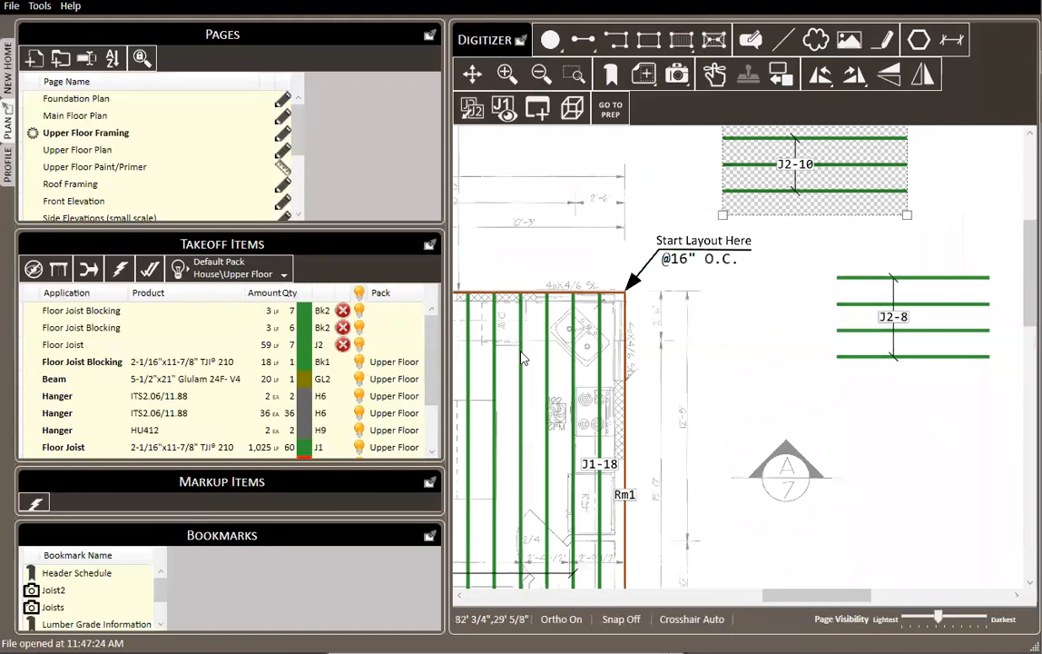
scroll(519, 378, "down", 2)
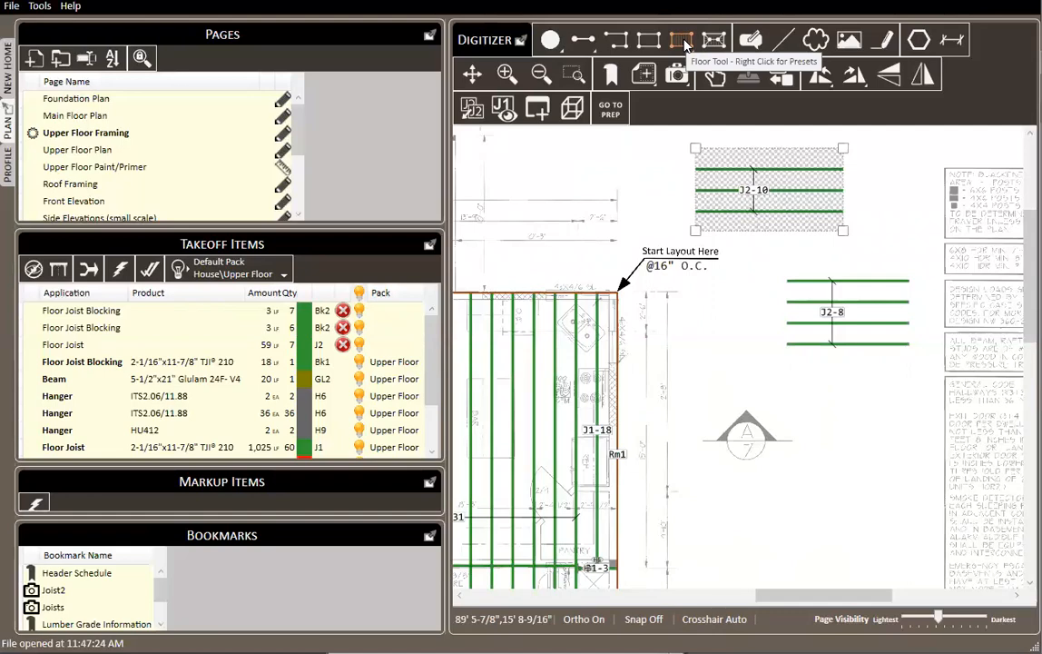
Draw a floor joist area about 1' 4-3/4" wide and 15' 6" high with the Floor Tool between two J1 joists beside the bar
left_click(683, 41)
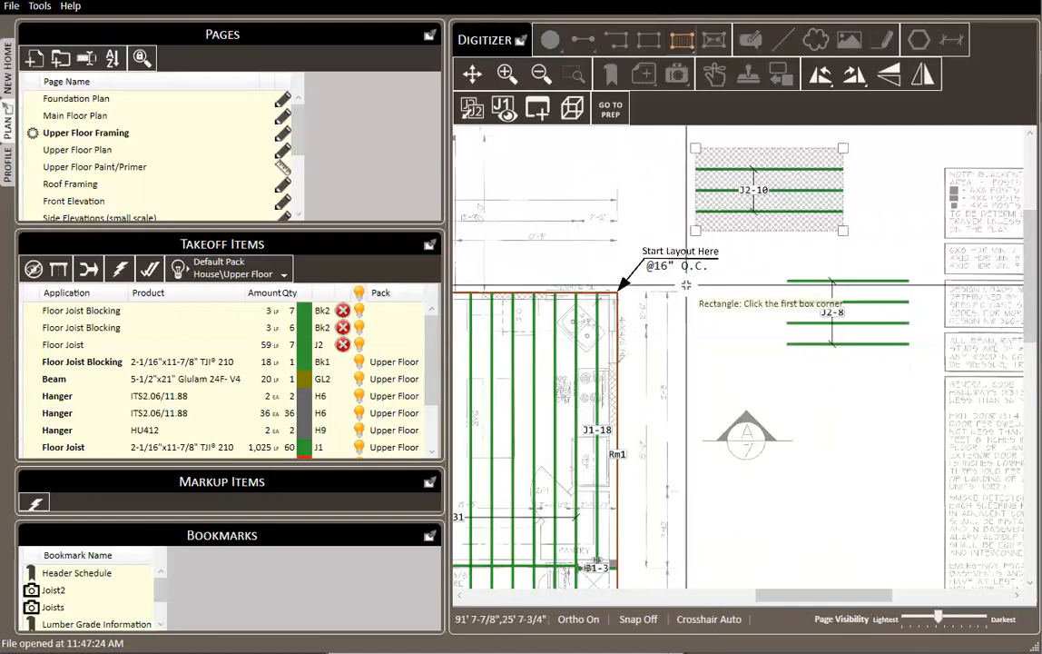
scroll(623, 348, "down", 1)
scroll(623, 348, "up", 5)
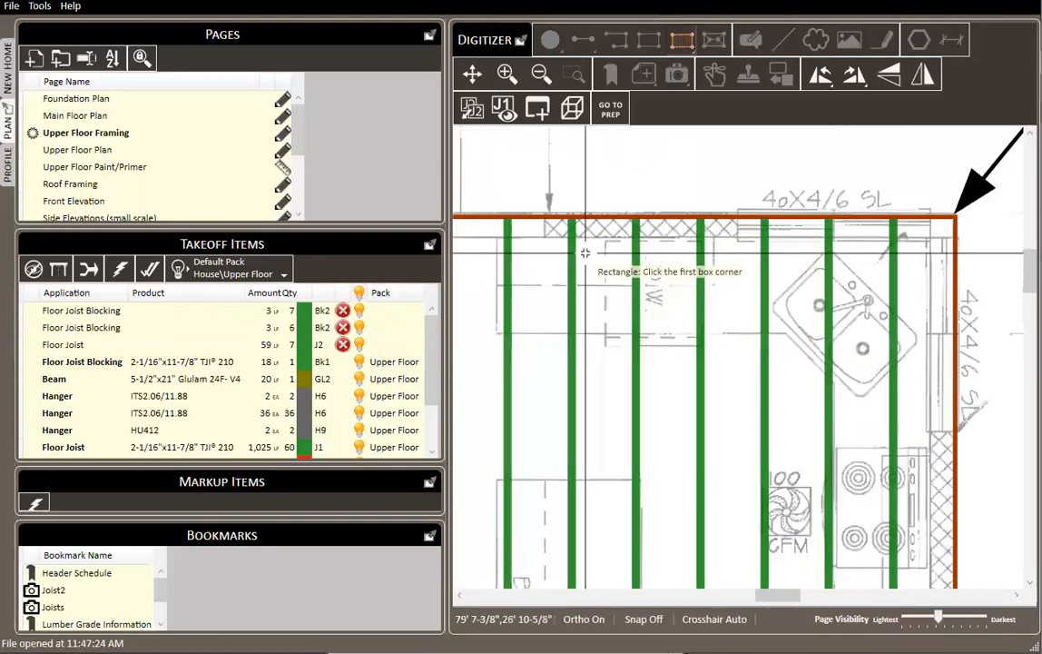
left_click(578, 231)
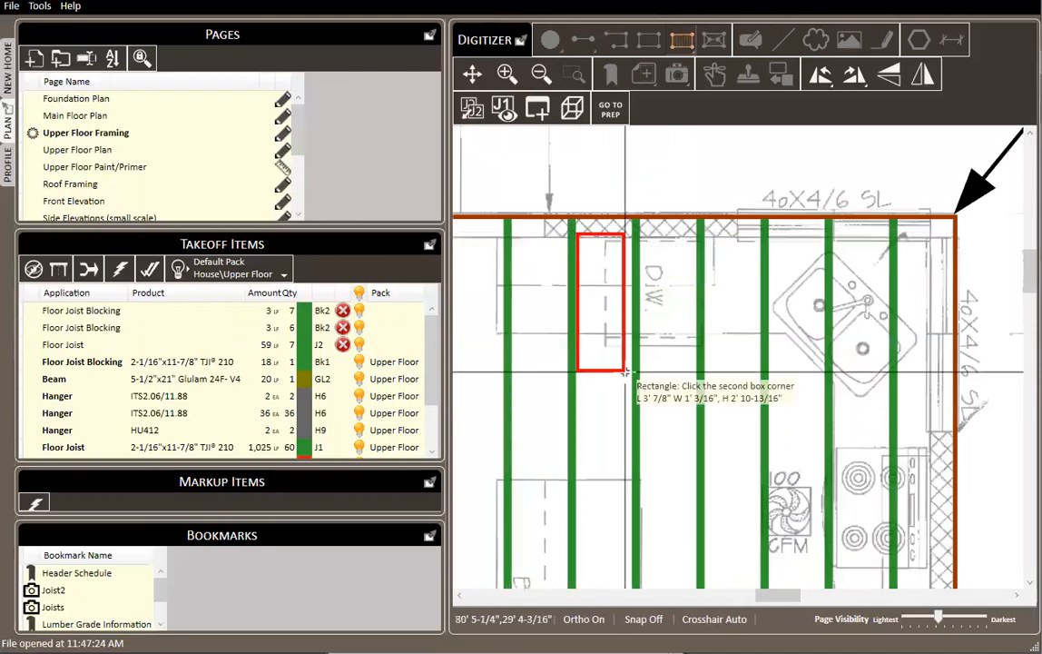
scroll(614, 418, "down", 1)
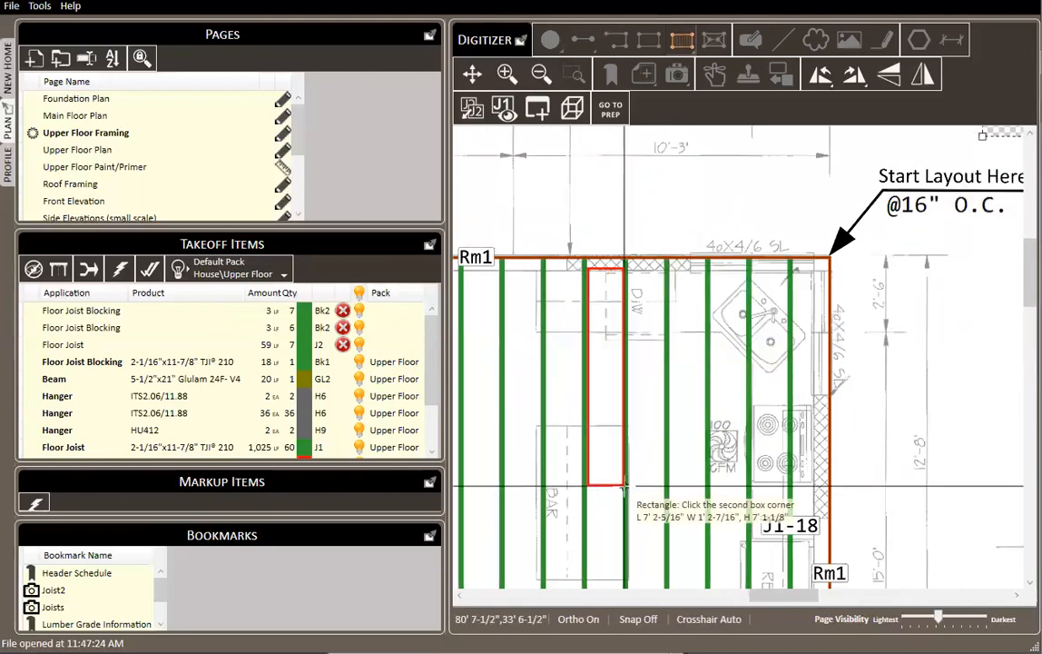
scroll(627, 498, "down", 3)
scroll(635, 563, "up", 3)
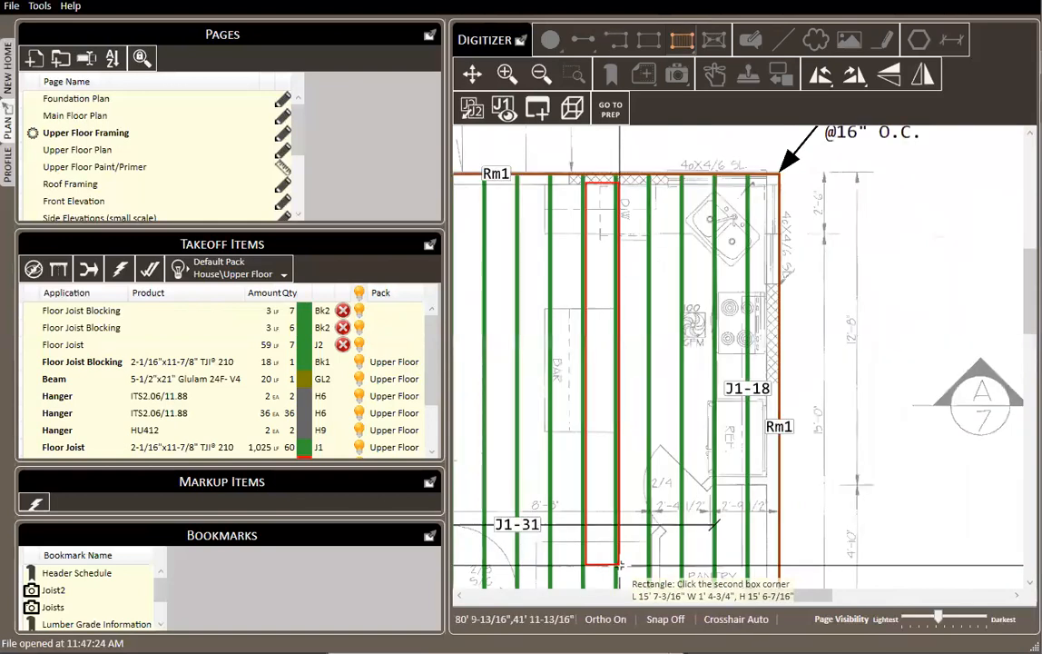
scroll(618, 565, "up", 1)
left_click(617, 565)
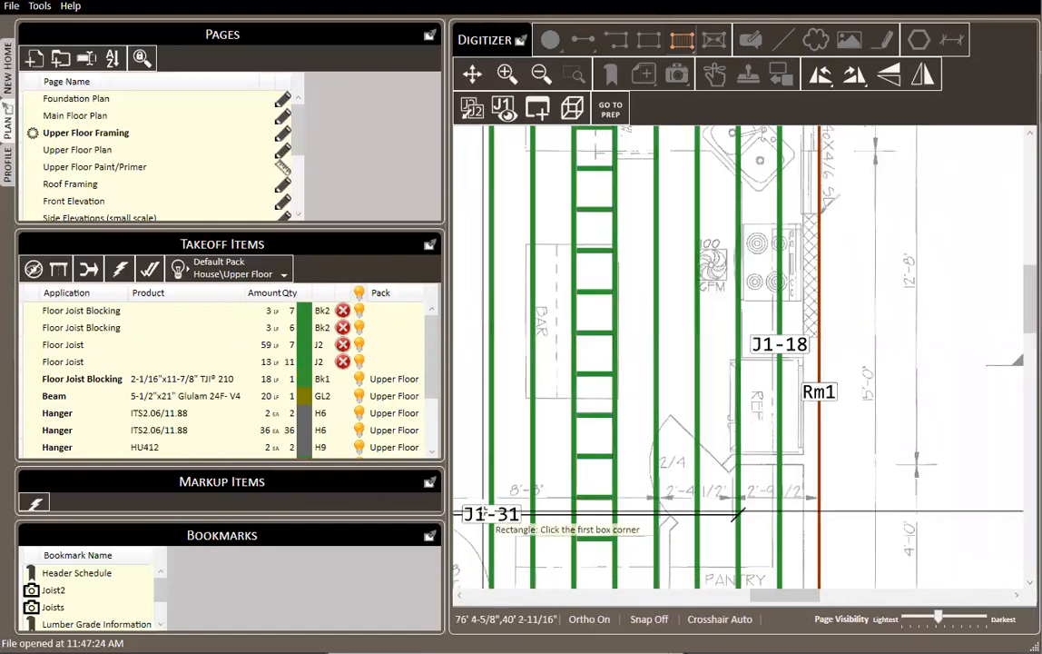
Draw another floor joist area about 9' 11" by 1' 2" between the J1-16 joists above the (2)M2-20 beam, and end the Floor Tool
scroll(581, 372, "down", 3)
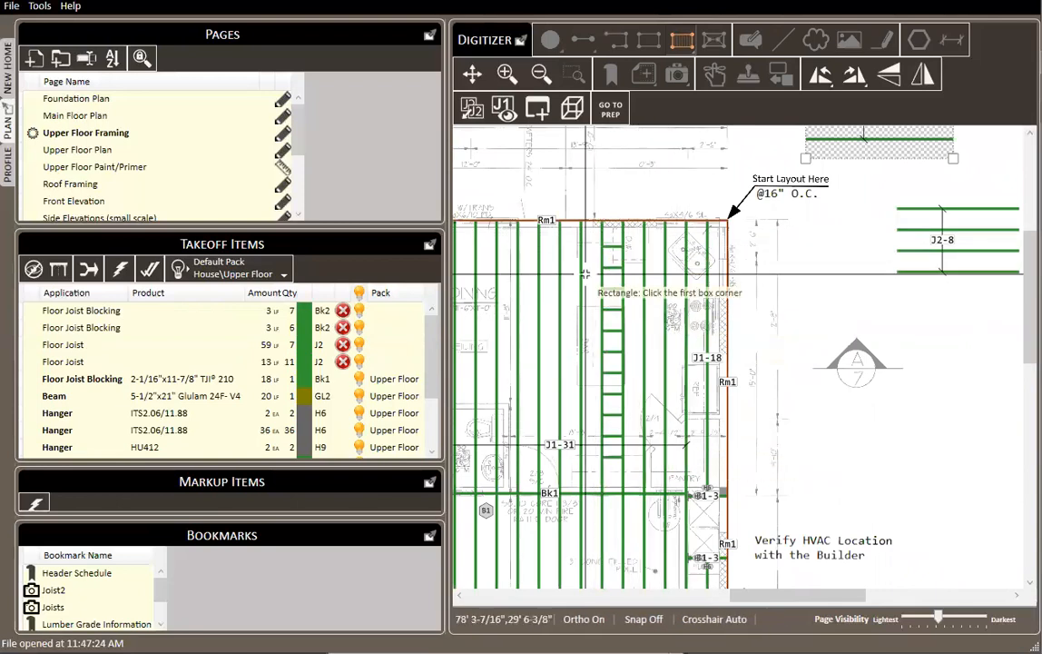
scroll(595, 381, "down", 2)
scroll(665, 461, "up", 4)
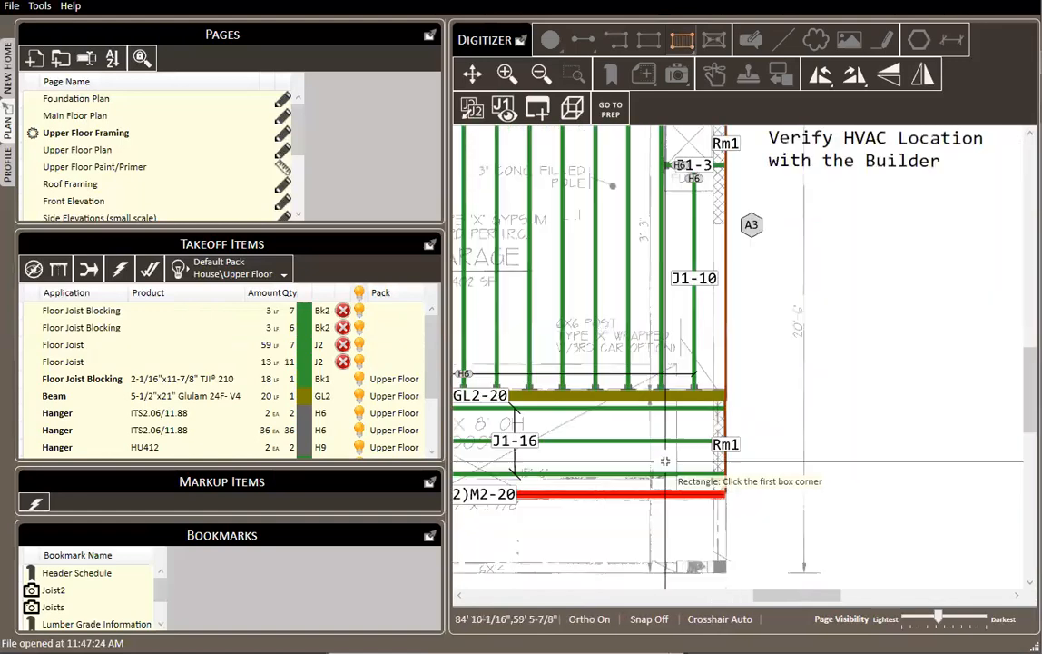
scroll(666, 461, "up", 3)
left_click(732, 488)
scroll(646, 468, "down", 3)
scroll(544, 450, "up", 2)
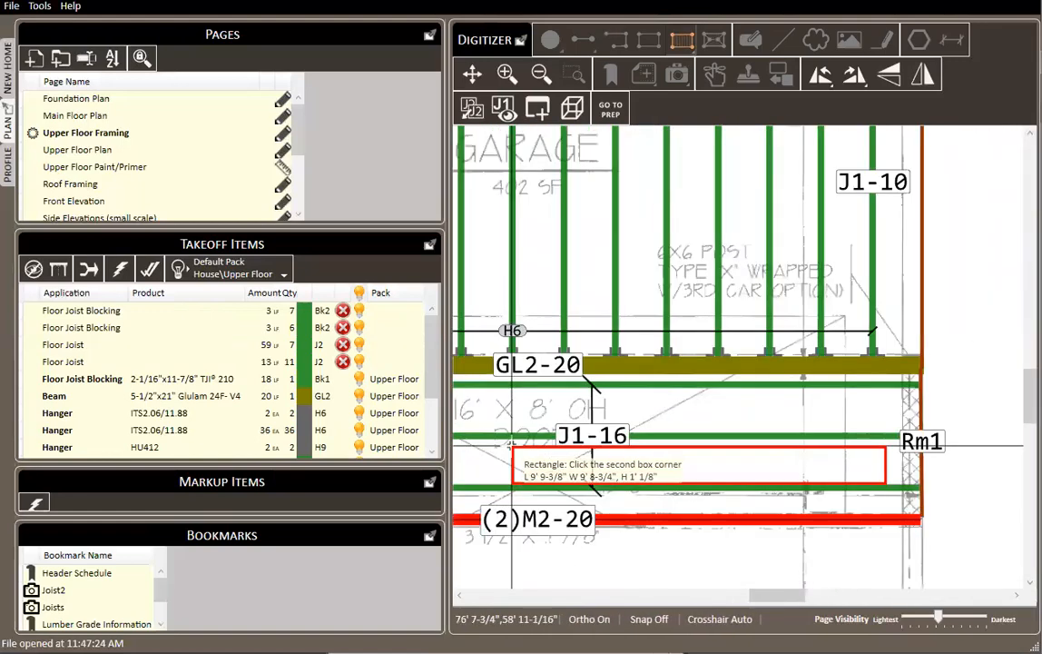
scroll(511, 445, "up", 1)
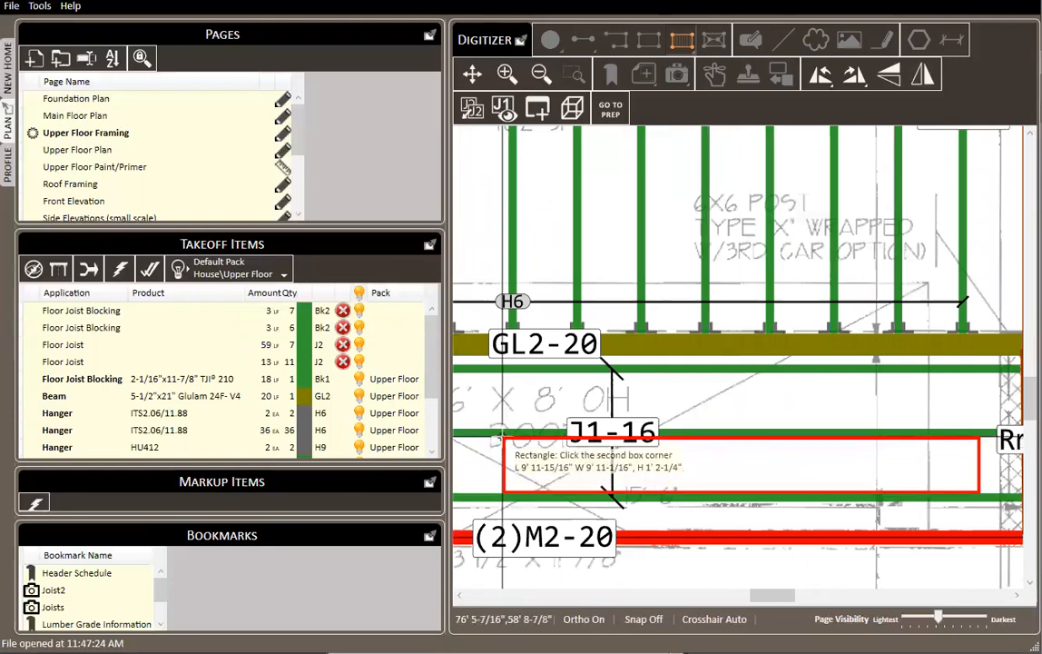
left_click(502, 440)
scroll(877, 465, "down", 2)
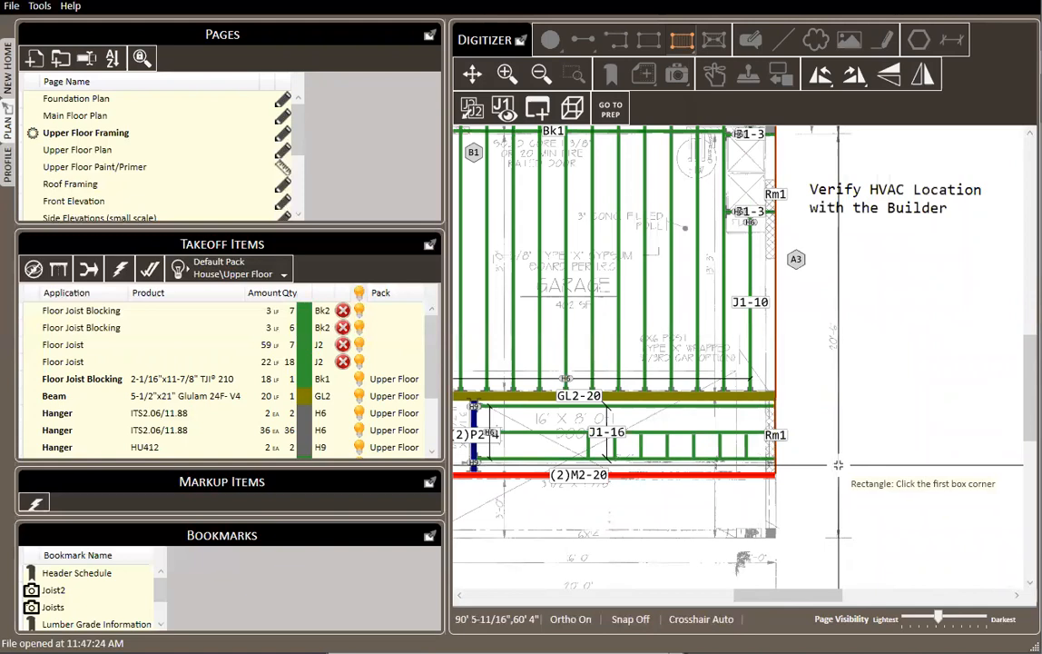
key("Escape")
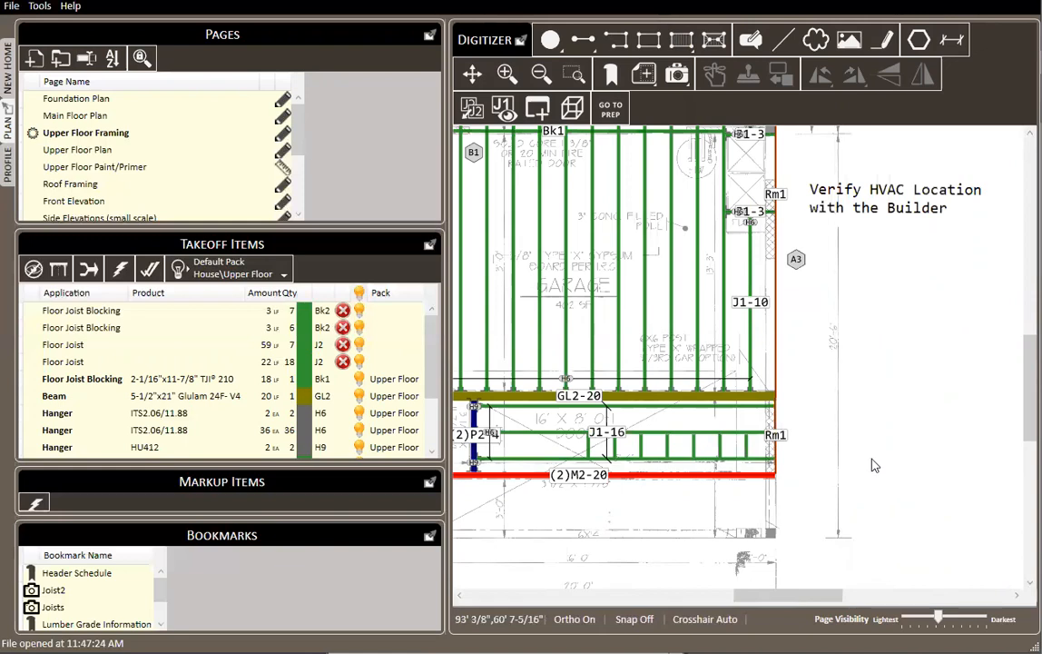
Select the (2)P2-9 beam beside the stair opening on the Upper Floor Framing plan
scroll(762, 245, "down", 5)
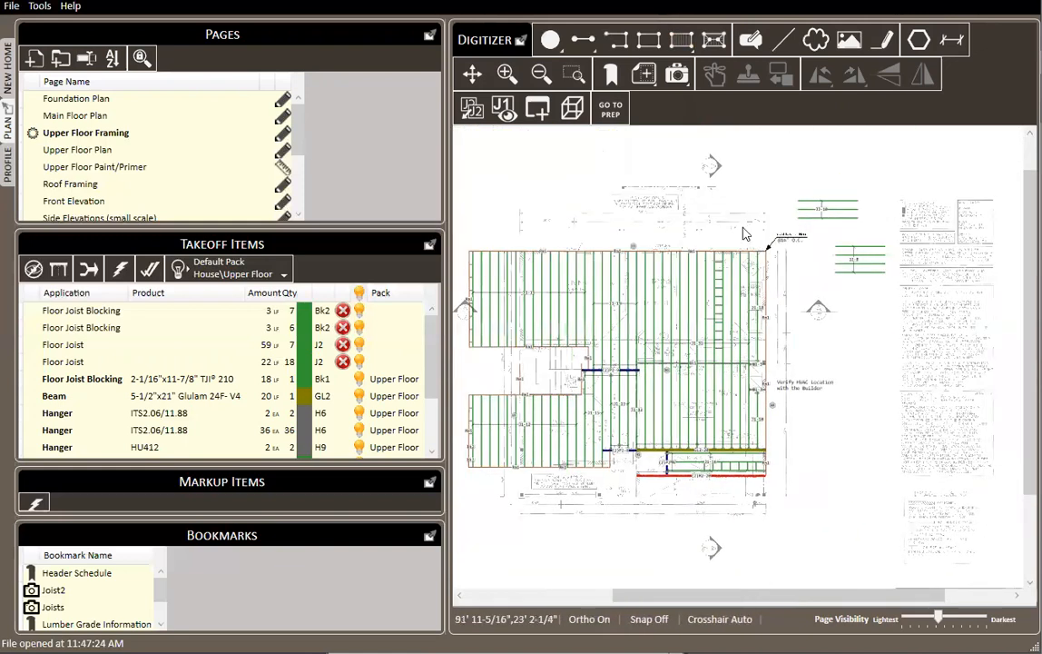
left_click_drag(743, 227, 700, 246)
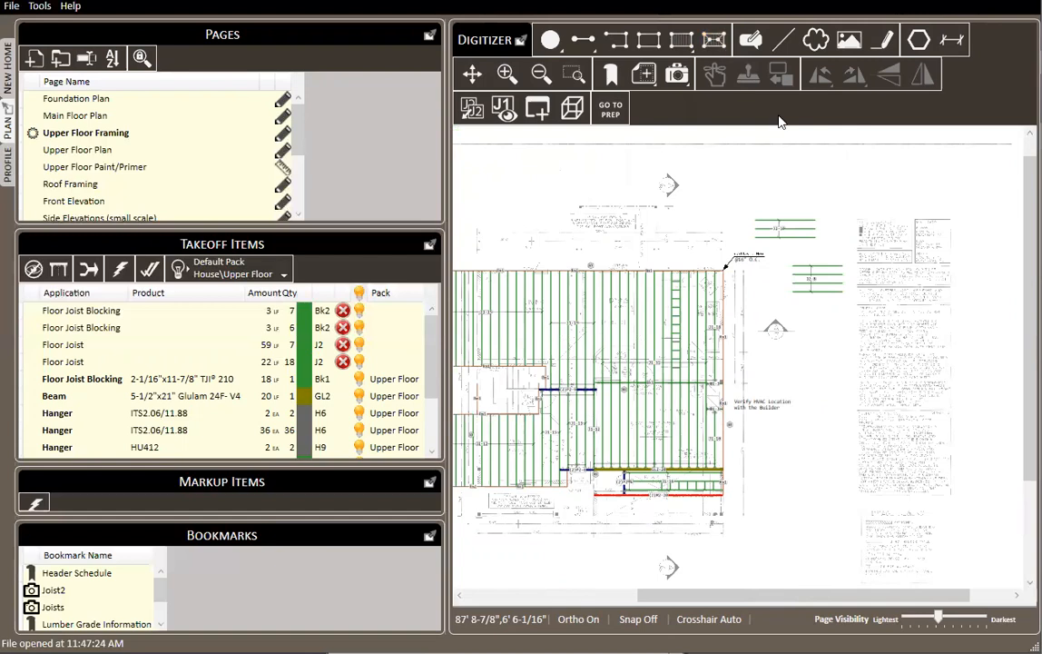
scroll(616, 413, "up", 5)
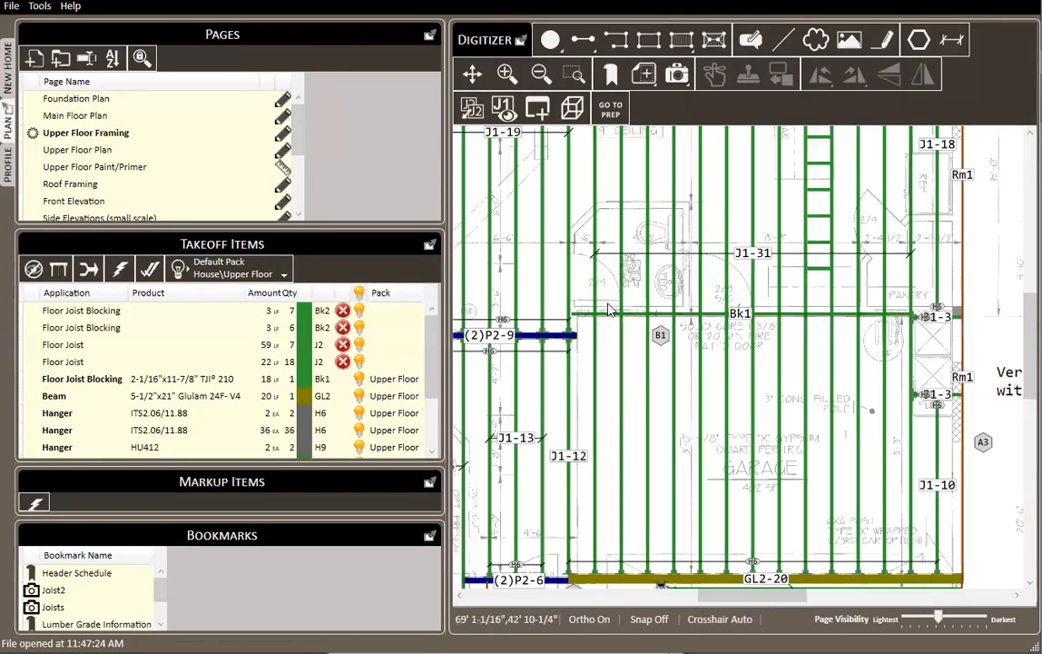
left_click_drag(610, 306, 703, 313)
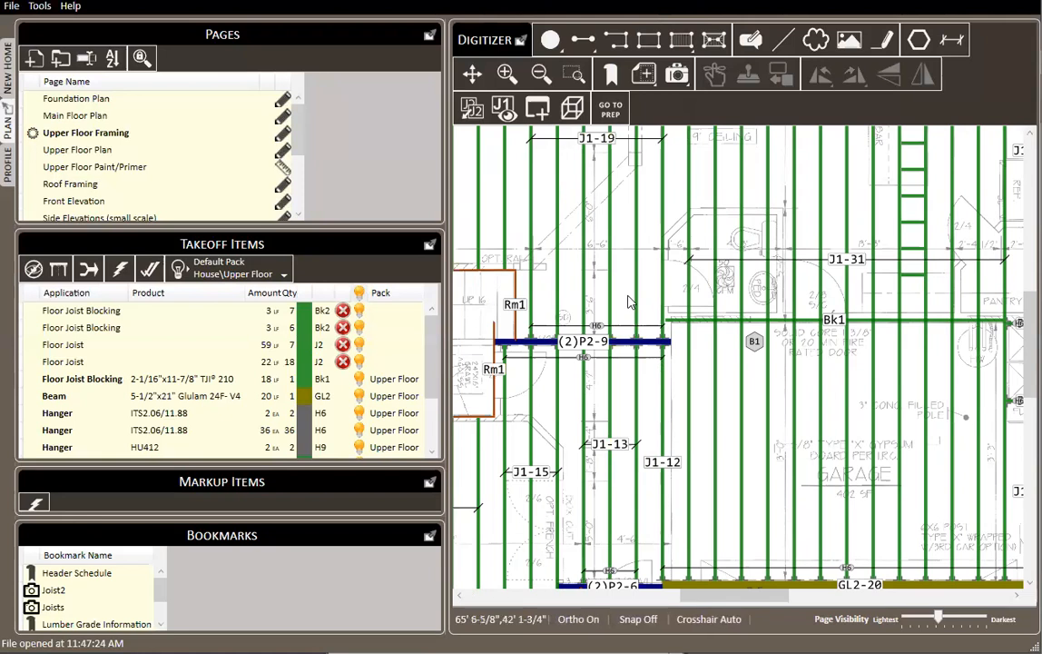
left_click_drag(648, 273, 697, 362)
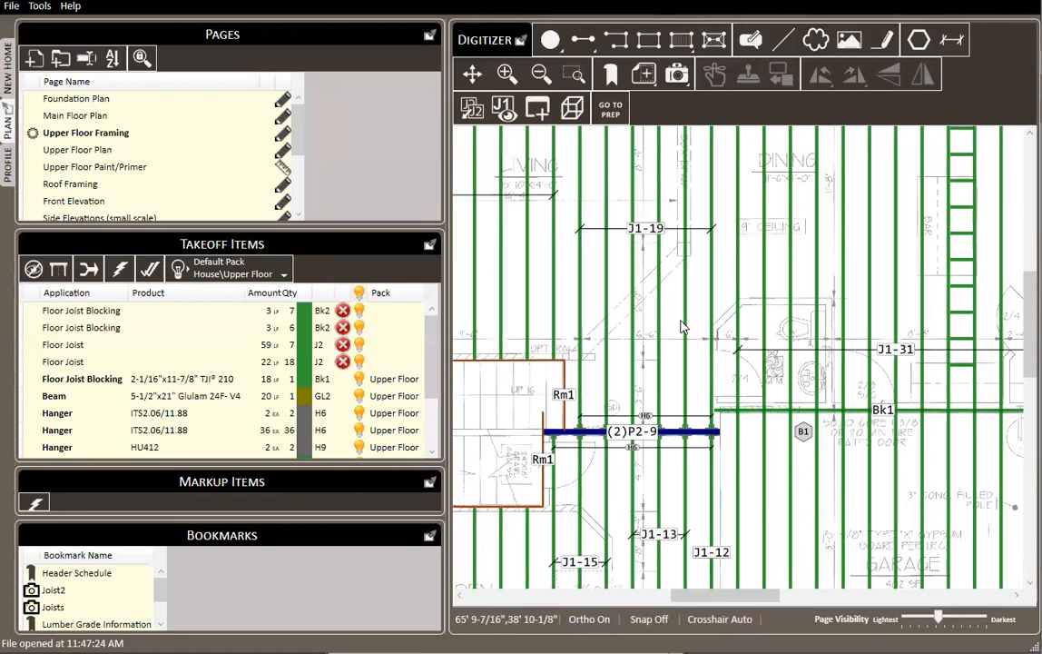
scroll(666, 245, "up", 3)
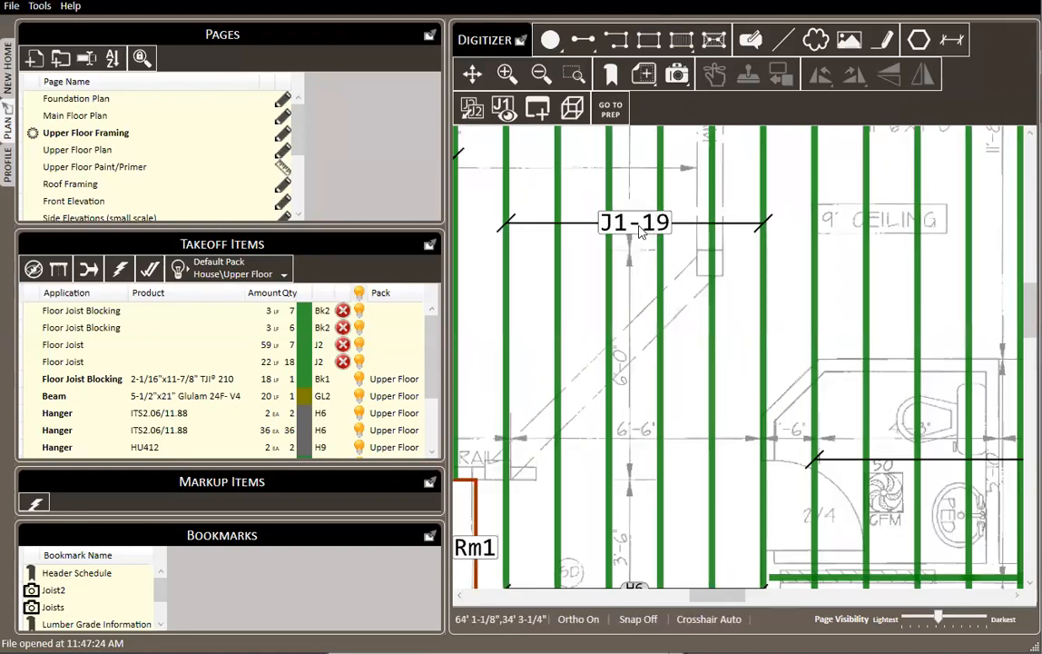
scroll(653, 193, "down", 1)
scroll(609, 391, "up", 1)
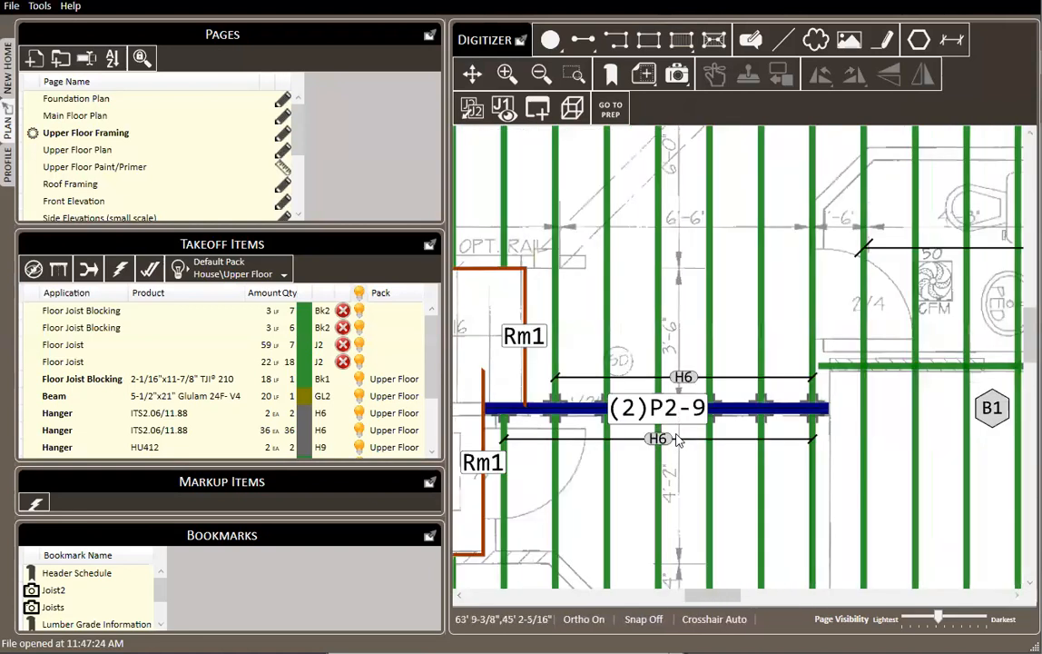
left_click(671, 409)
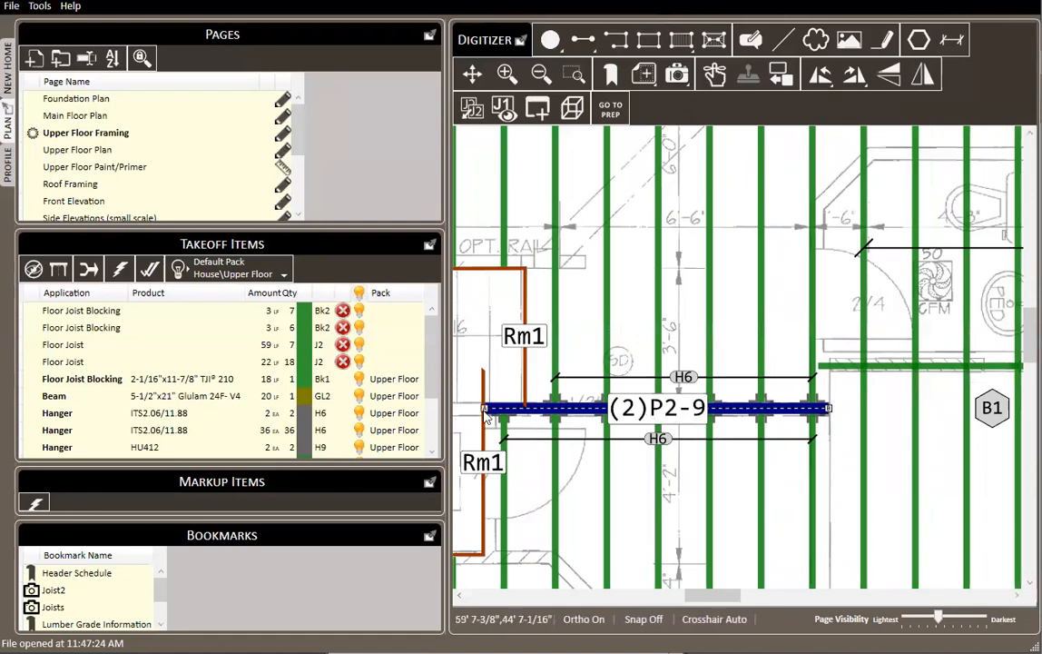
Select the J1-19 joist group between the living and dining rooms, and clear the selection
scroll(658, 367, "down", 2)
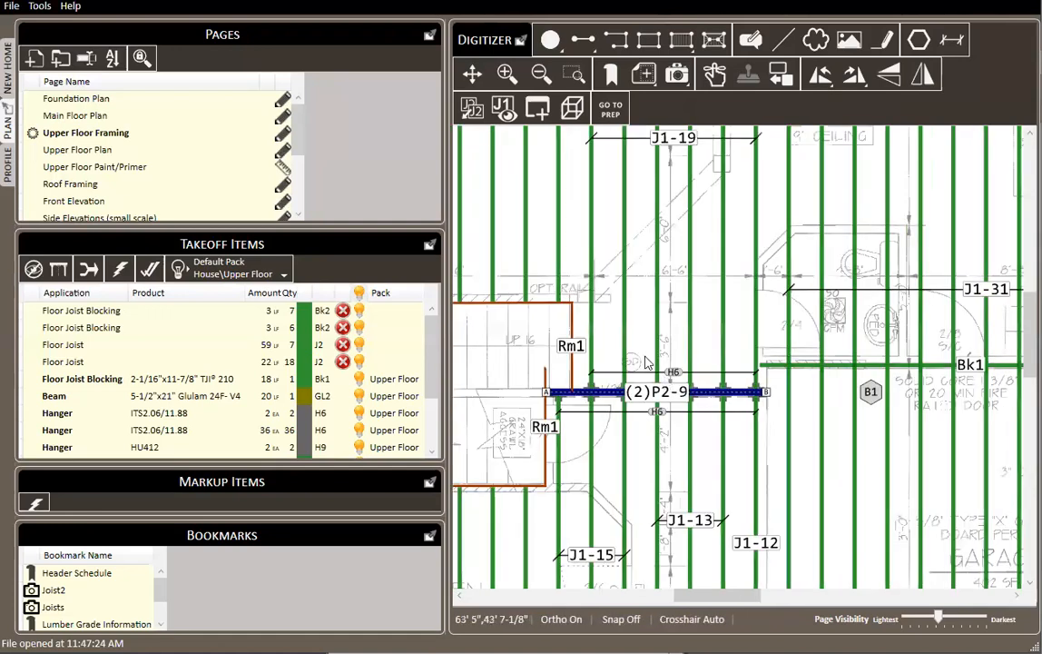
left_click_drag(676, 188, 668, 311)
scroll(661, 308, "up", 2)
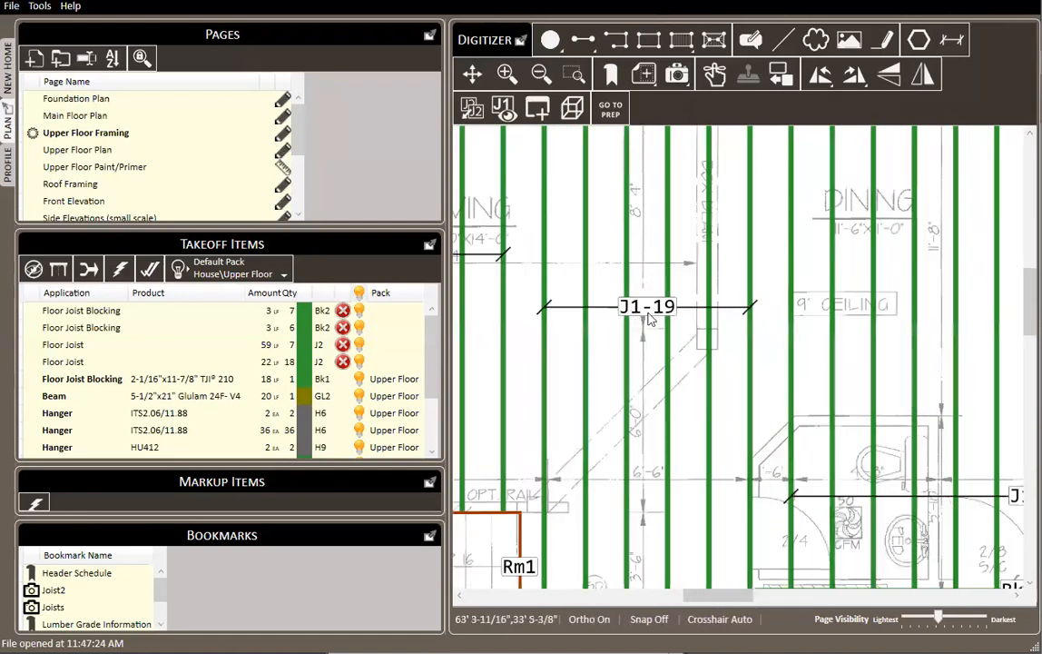
left_click(649, 309)
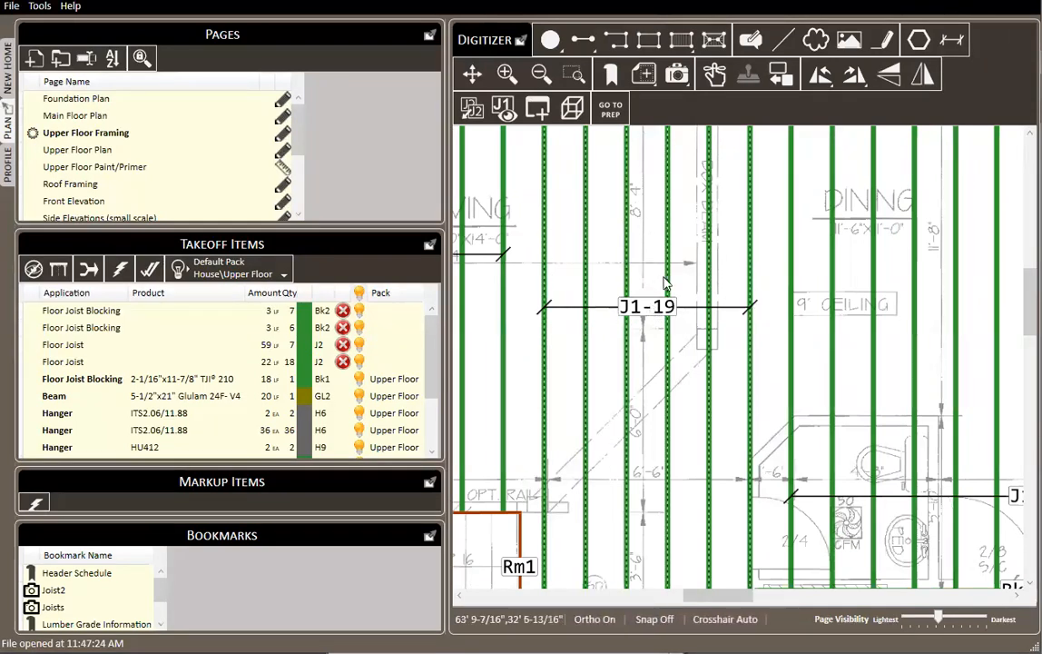
scroll(663, 284, "down", 2)
scroll(637, 286, "up", 2)
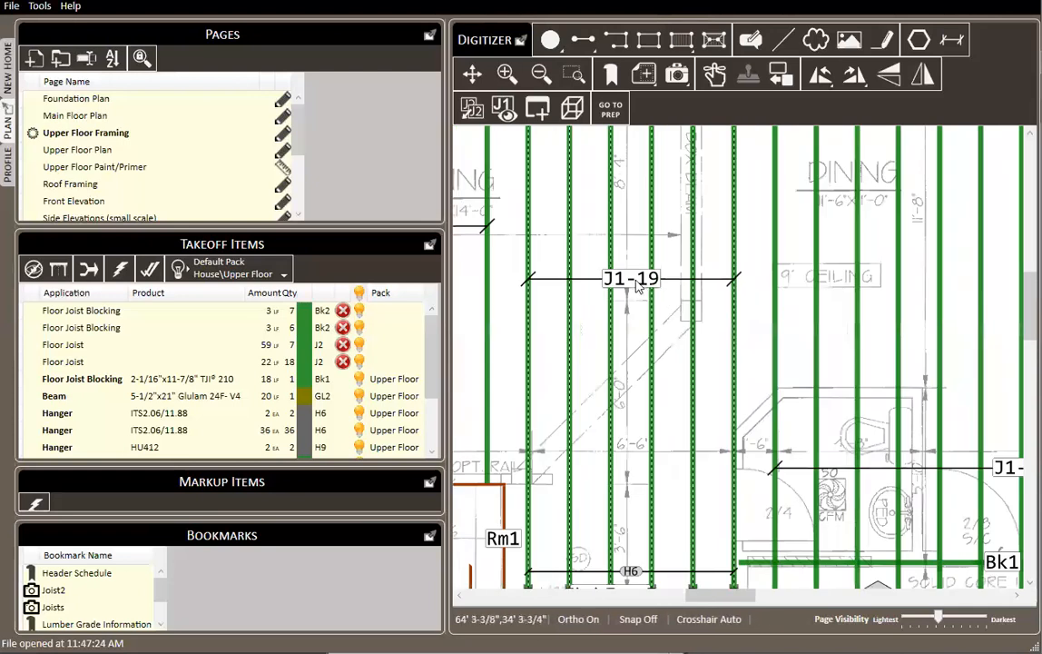
key("Escape")
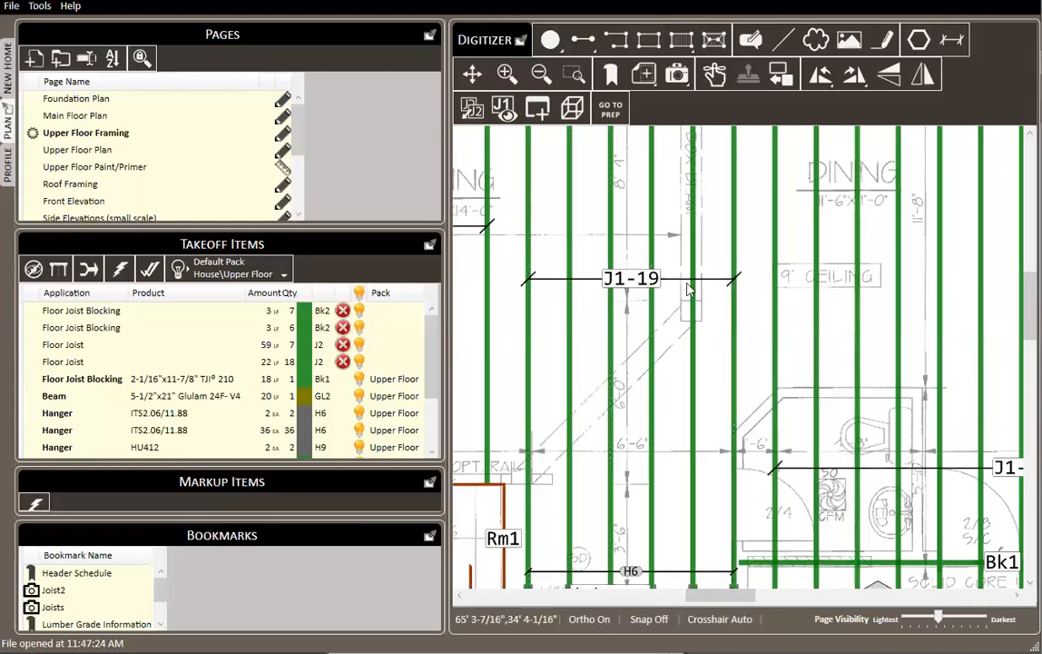
Select the H6 hanger group on the (2)P2-9 beam's side facing the J1-19 joists
scroll(617, 304, "down", 1)
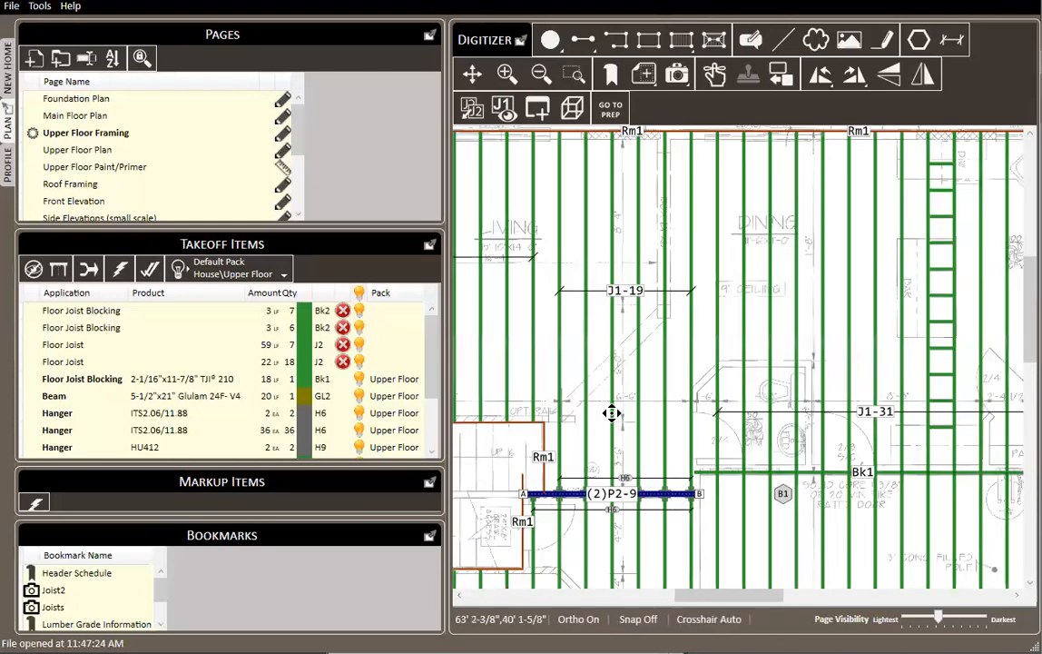
scroll(617, 377, "up", 1)
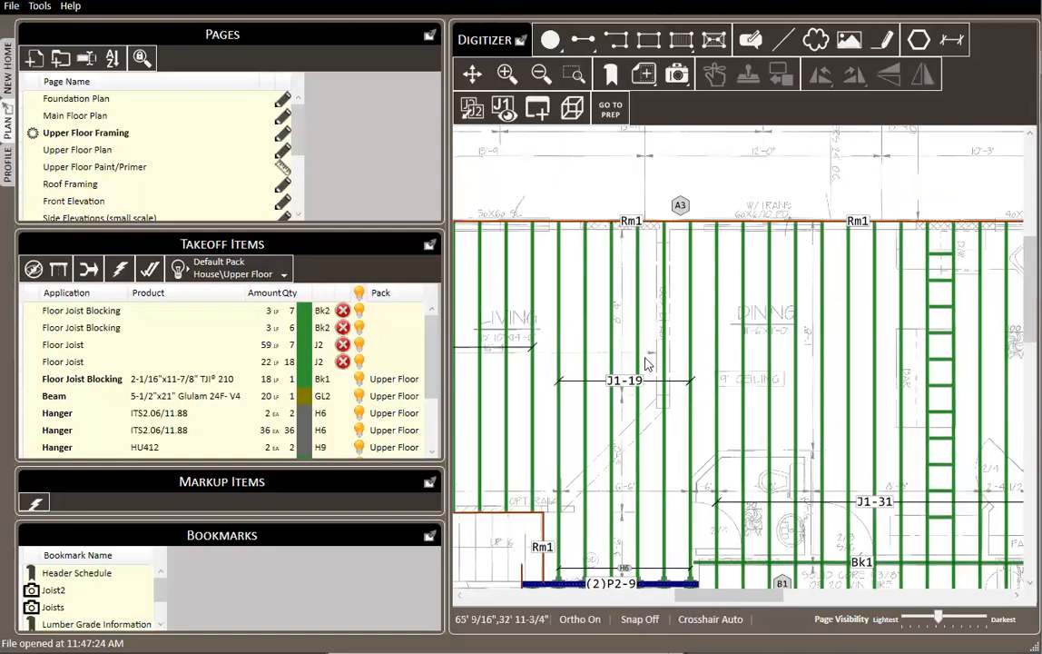
scroll(646, 363, "down", 1)
scroll(672, 318, "up", 2)
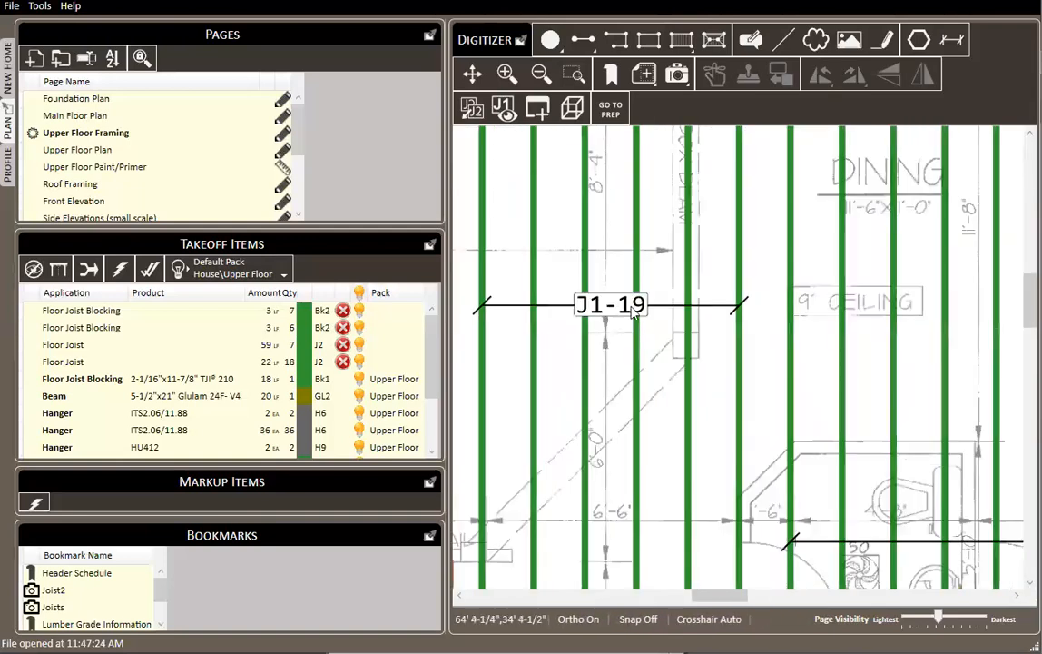
scroll(636, 435, "down", 2)
scroll(624, 472, "up", 1)
scroll(624, 472, "up", 1)
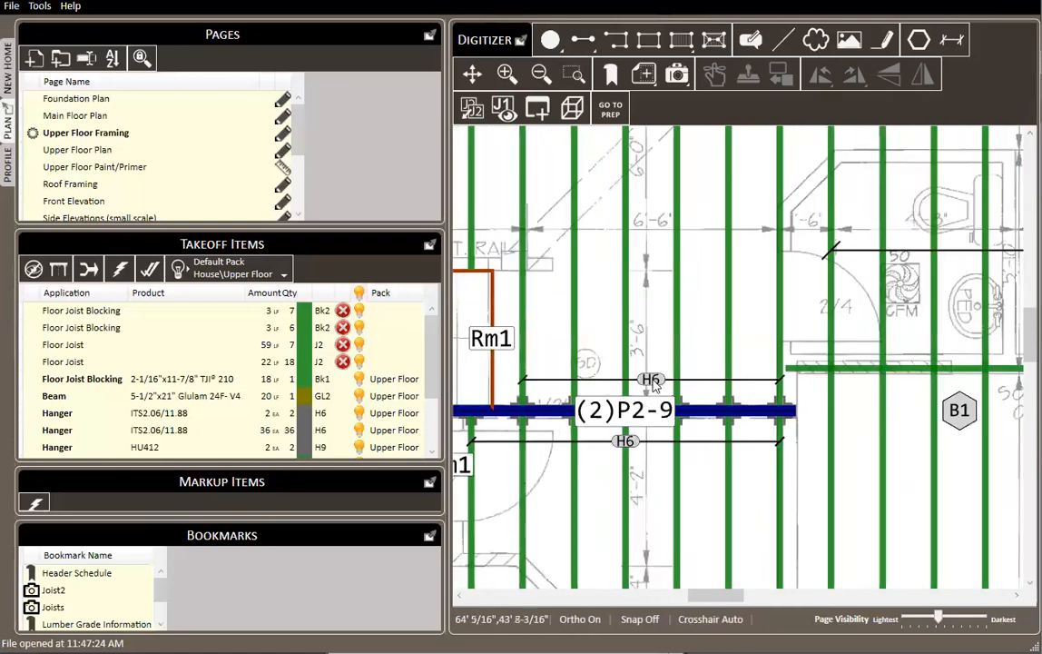
left_click(653, 381)
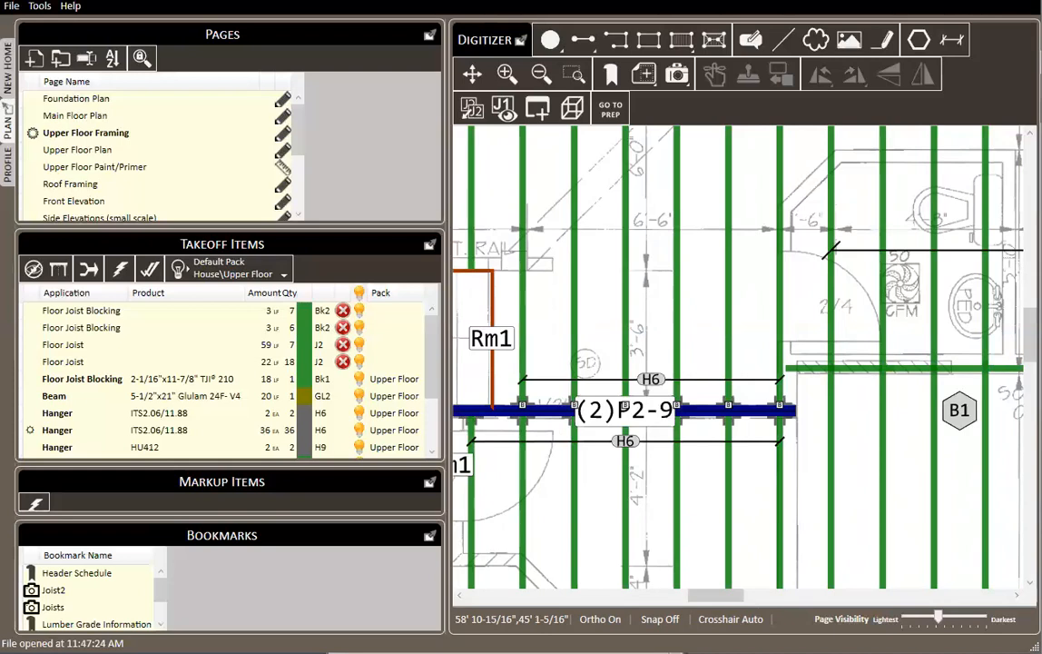
Switch to PrebuiltML Hub, select the Oak Tree House project in the project list and show its files
key("alt+Tab")
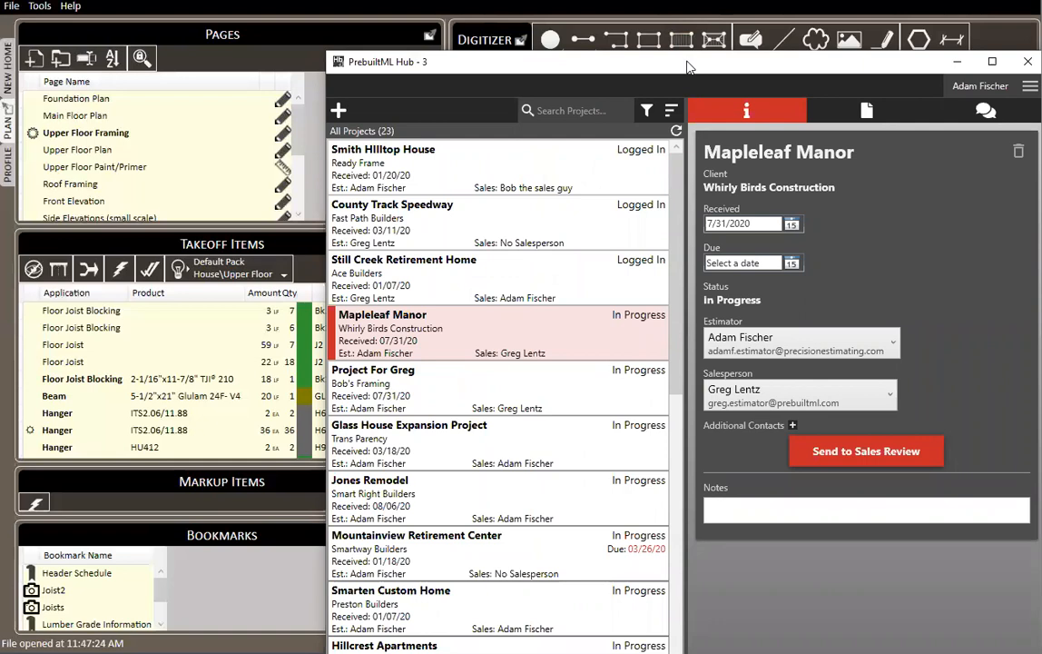
left_click_drag(687, 66, 639, 19)
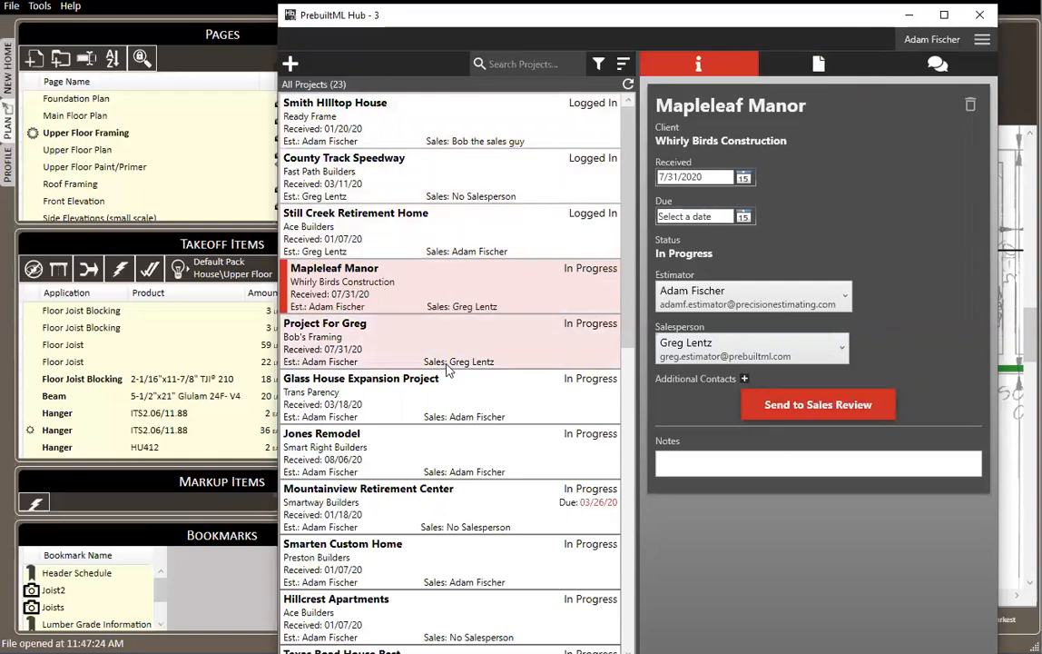
scroll(453, 573, "down", 3)
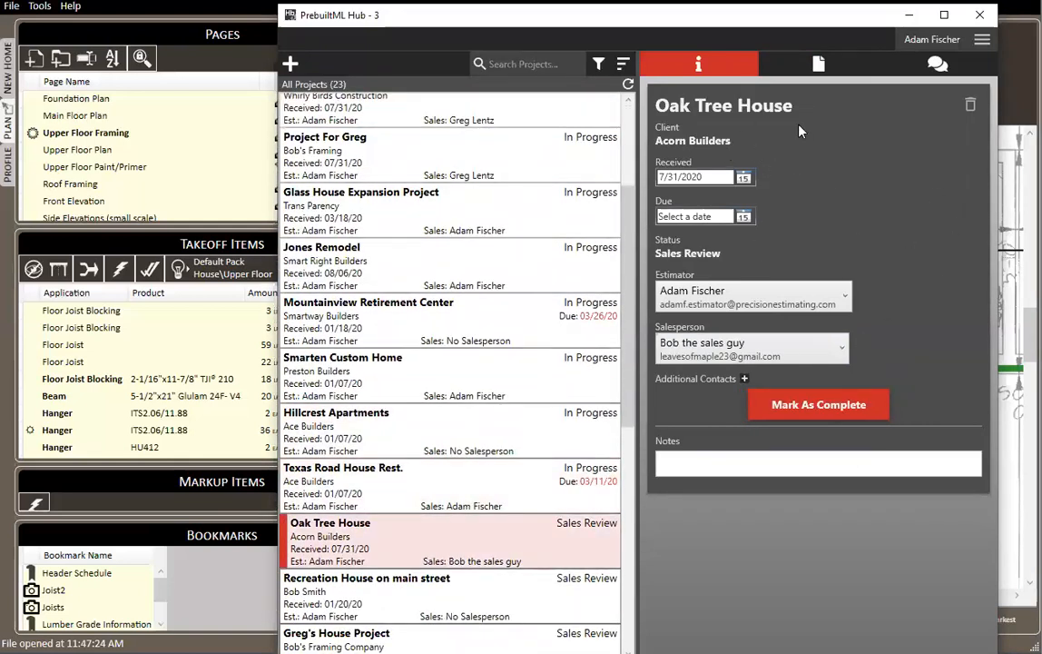
left_click(819, 64)
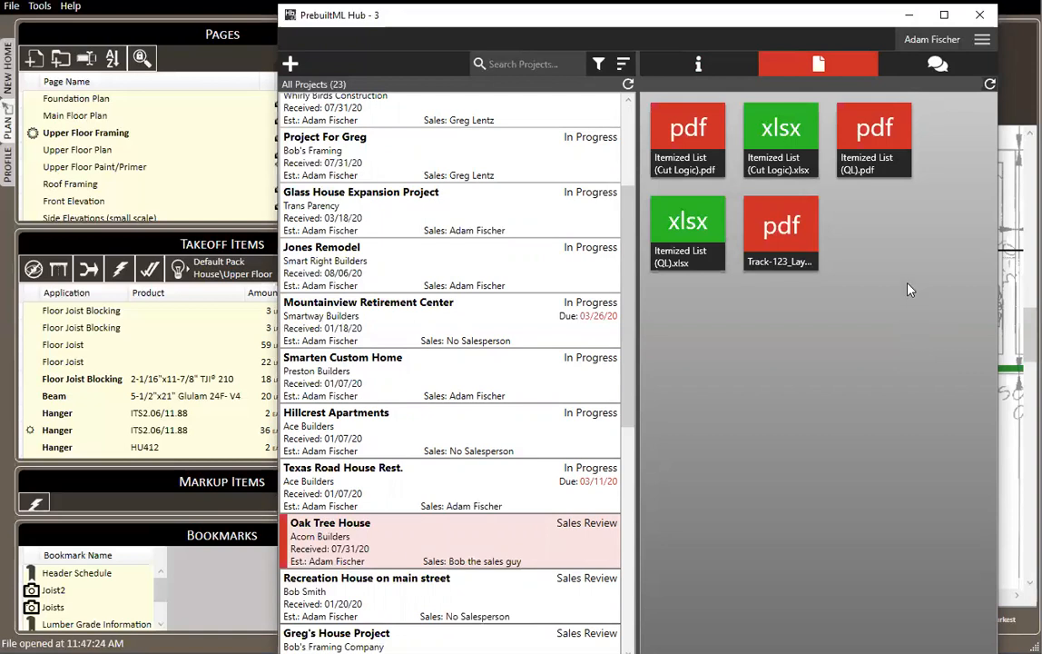
mouse_move(866, 138)
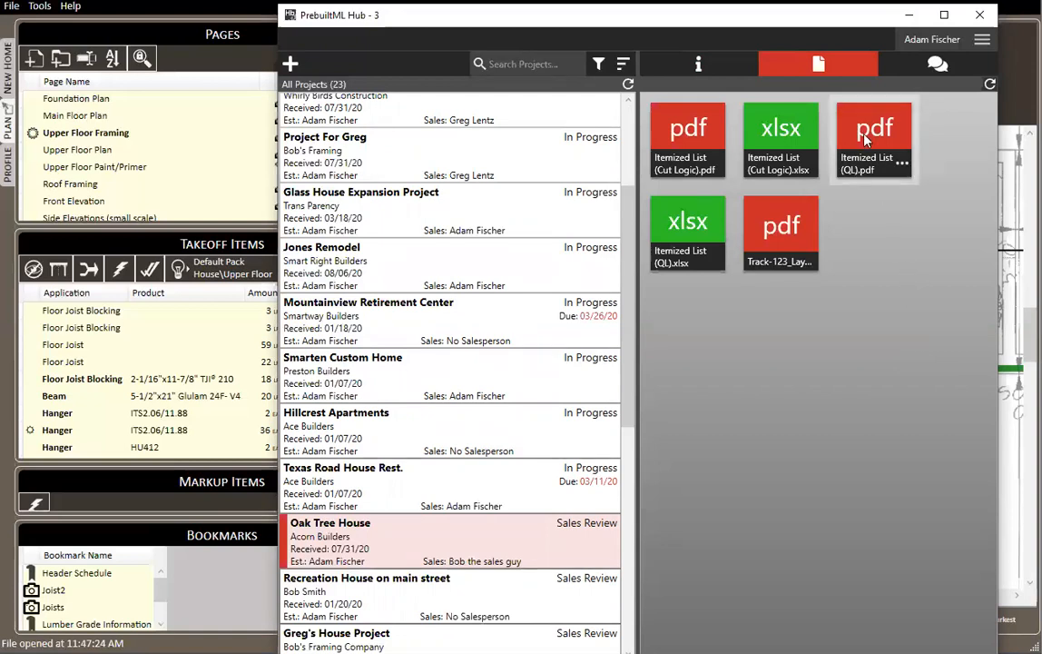
Open version 1 of Itemized List (QL).pdf from its revision history and make that version the current one
left_click(902, 166)
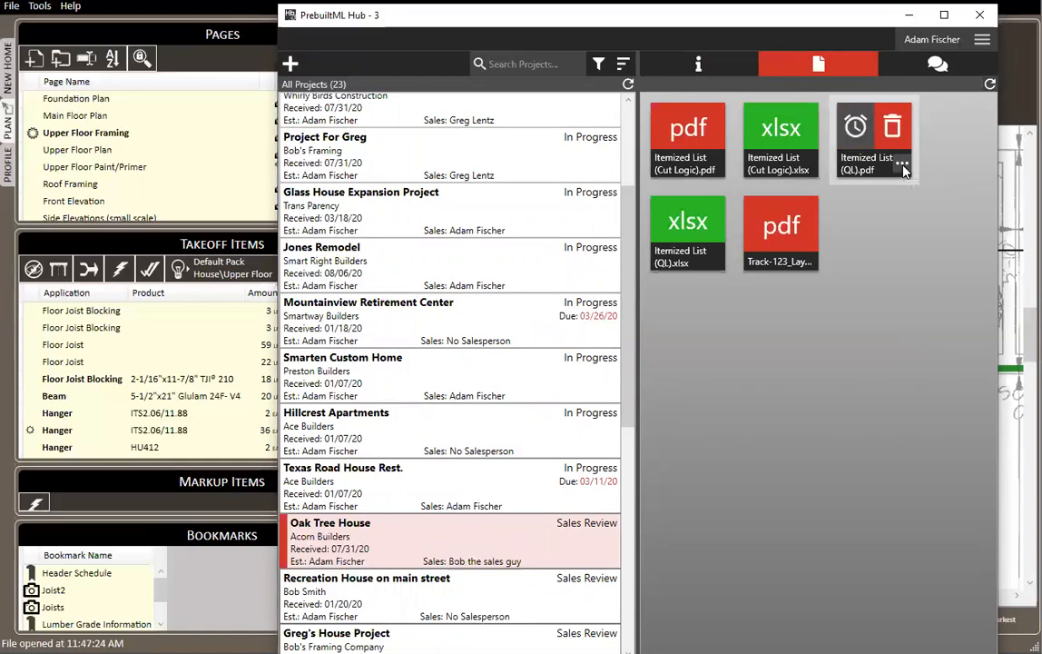
left_click(855, 136)
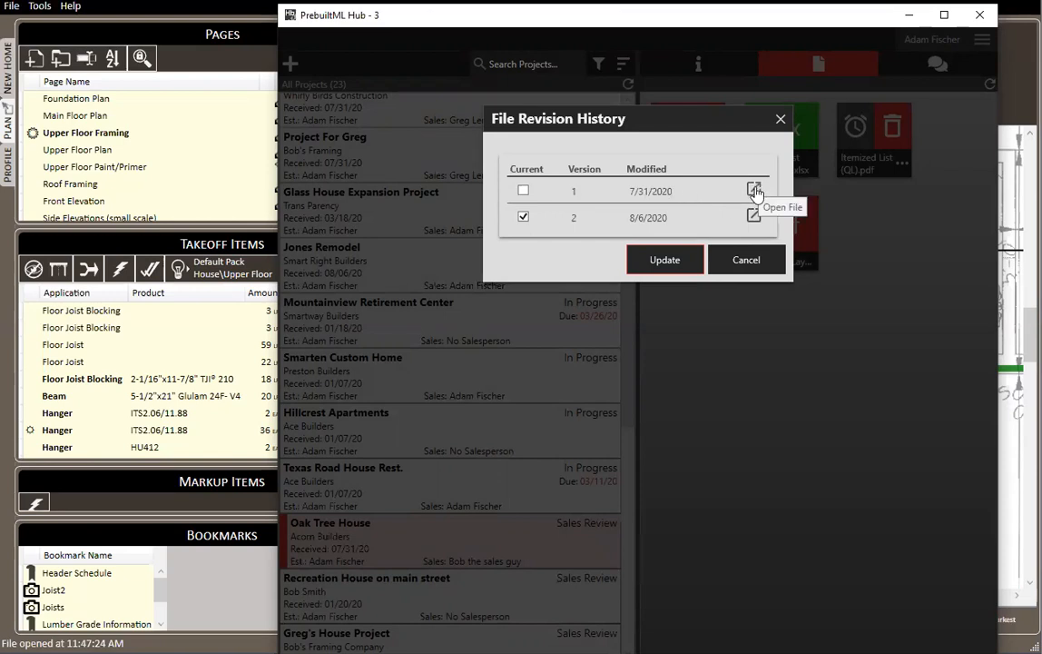
left_click(754, 190)
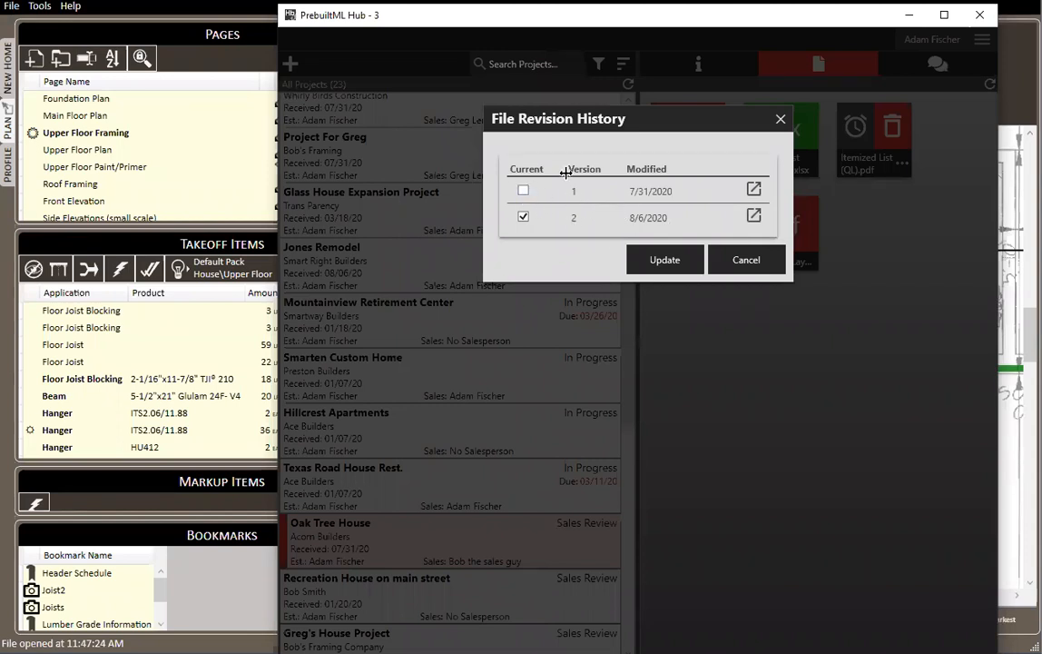
left_click(523, 191)
left_click(662, 260)
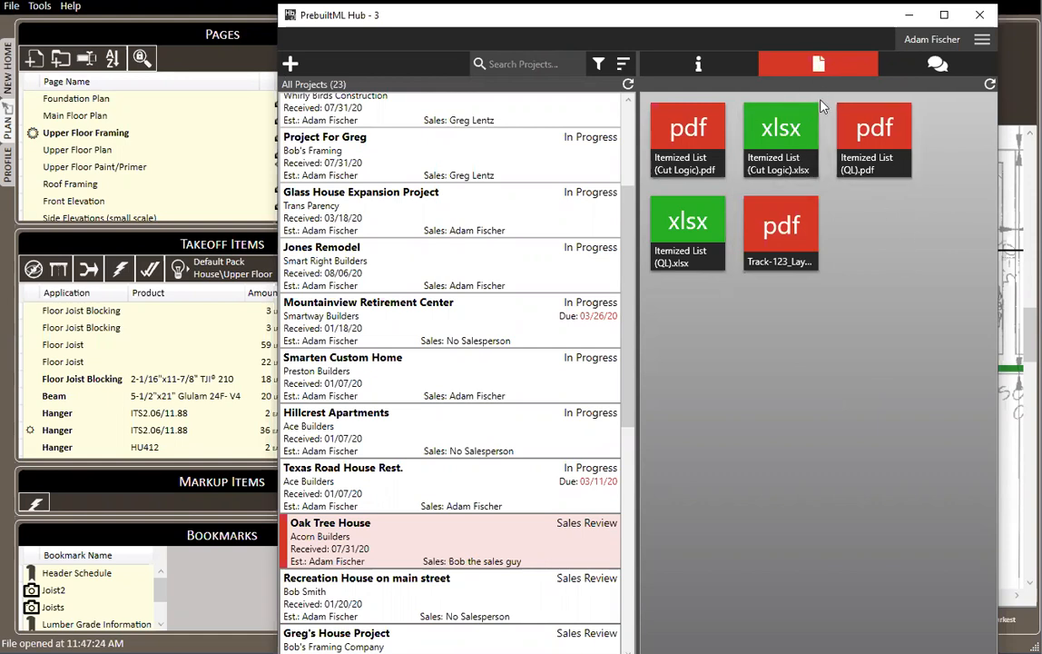
Show the available file actions for Itemized List (Cut Logic).xlsx
mouse_move(809, 170)
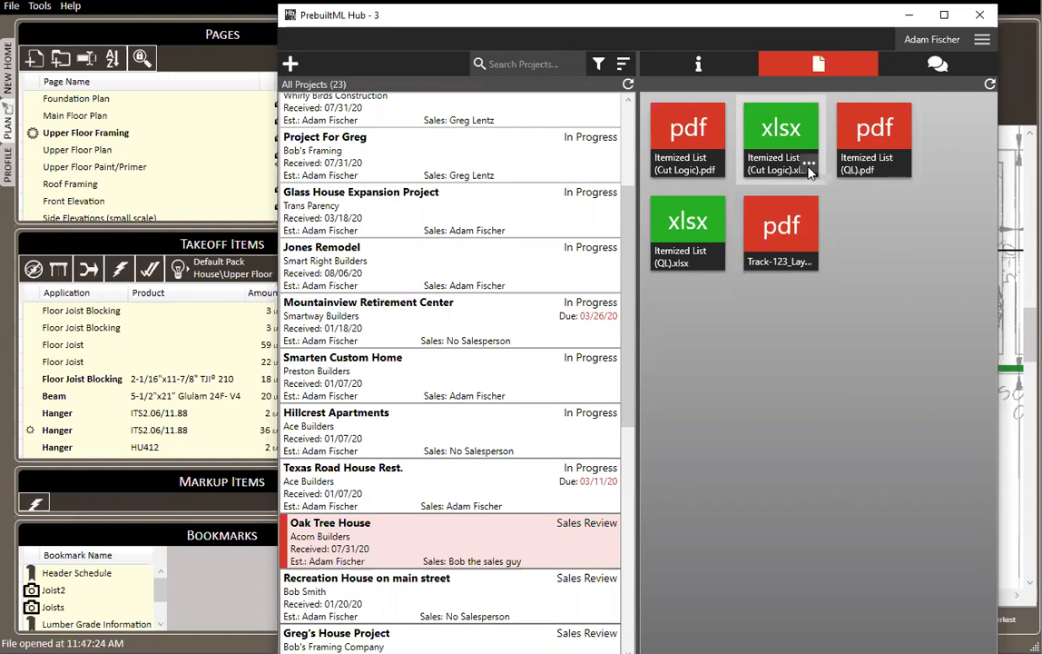
left_click(808, 169)
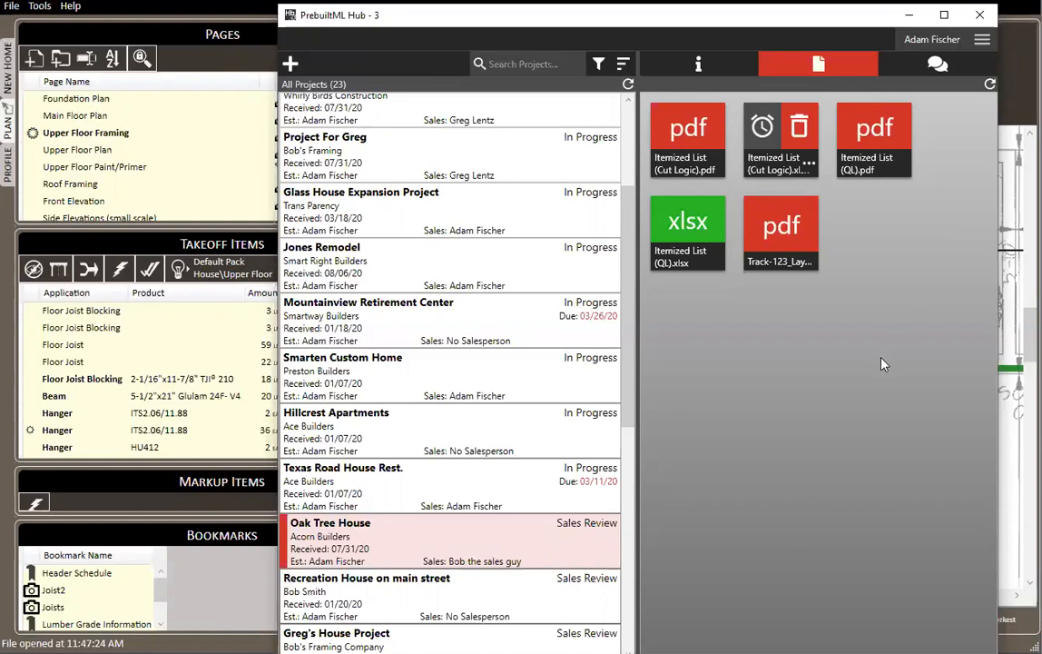
Open the account's personal details and open the account name for editing
left_click(982, 41)
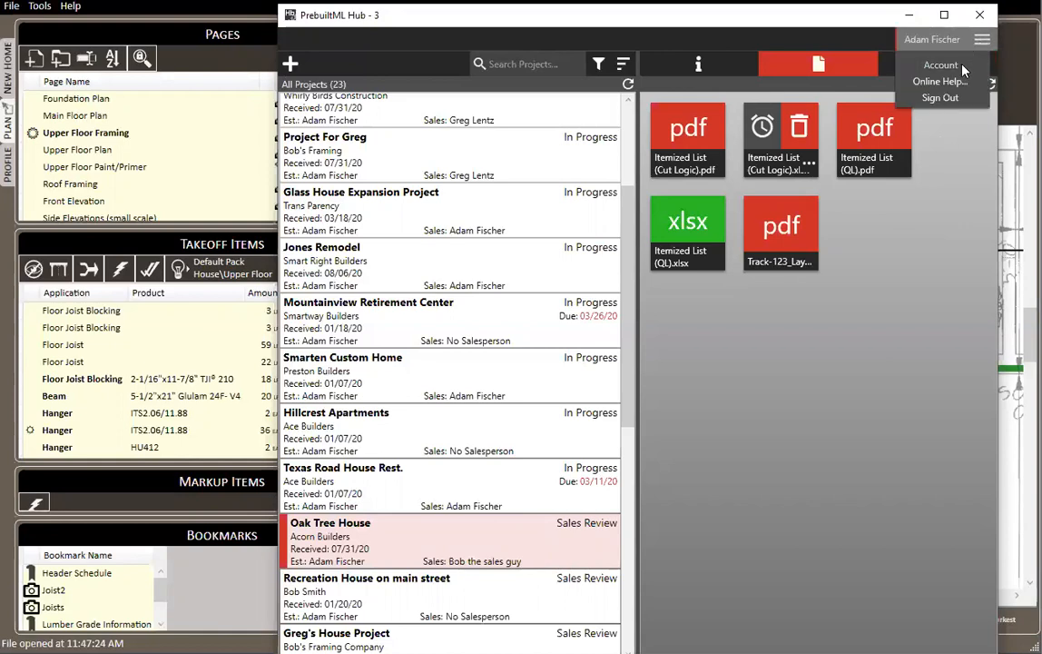
left_click(964, 68)
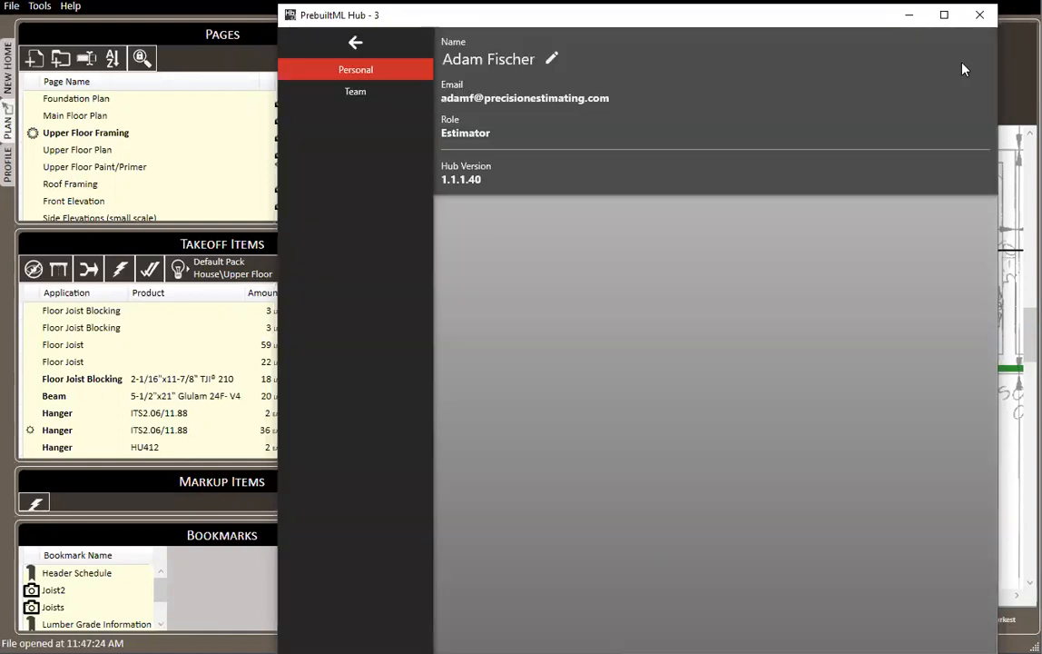
left_click(553, 61)
left_click(551, 61)
Show the team member list, view the editable details of the active Salesperson account, and leave them without updating
left_click(354, 95)
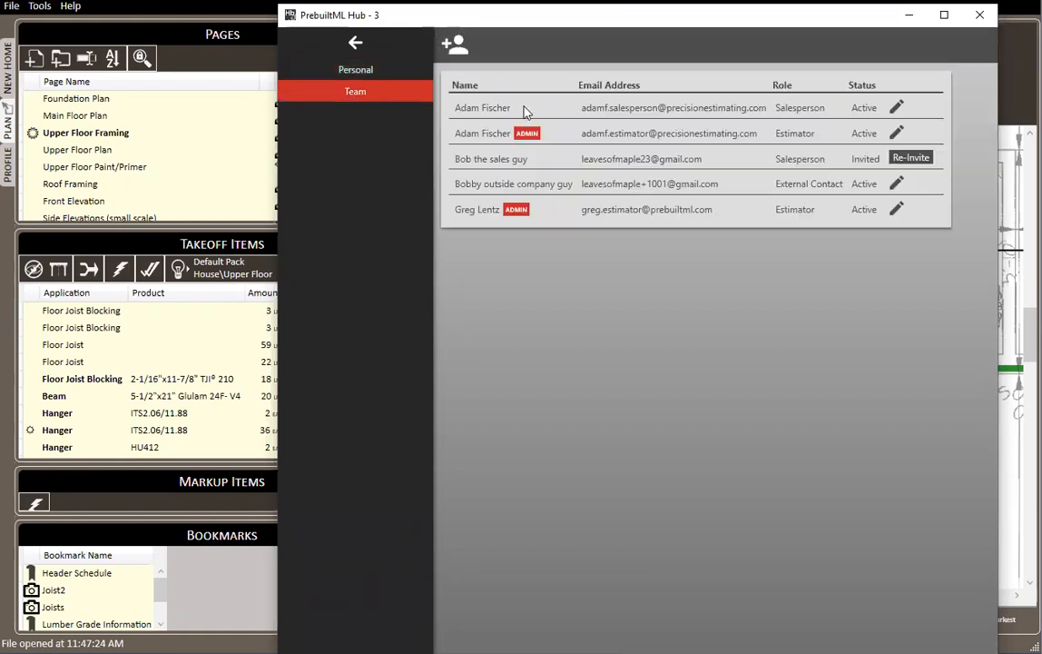
left_click(897, 108)
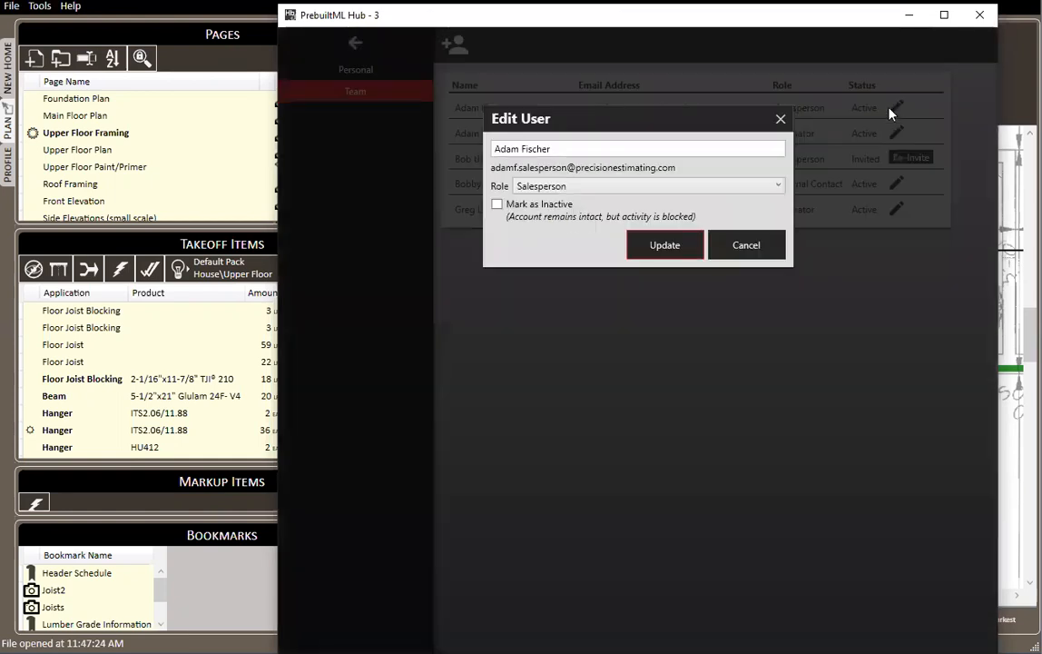
left_click(585, 150)
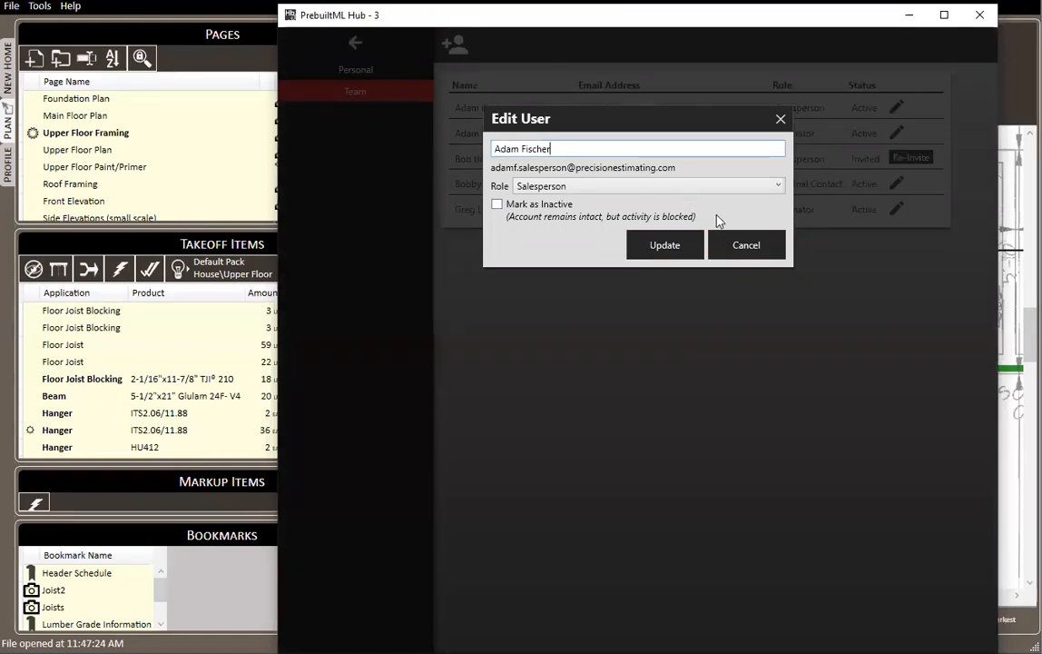
left_click(746, 246)
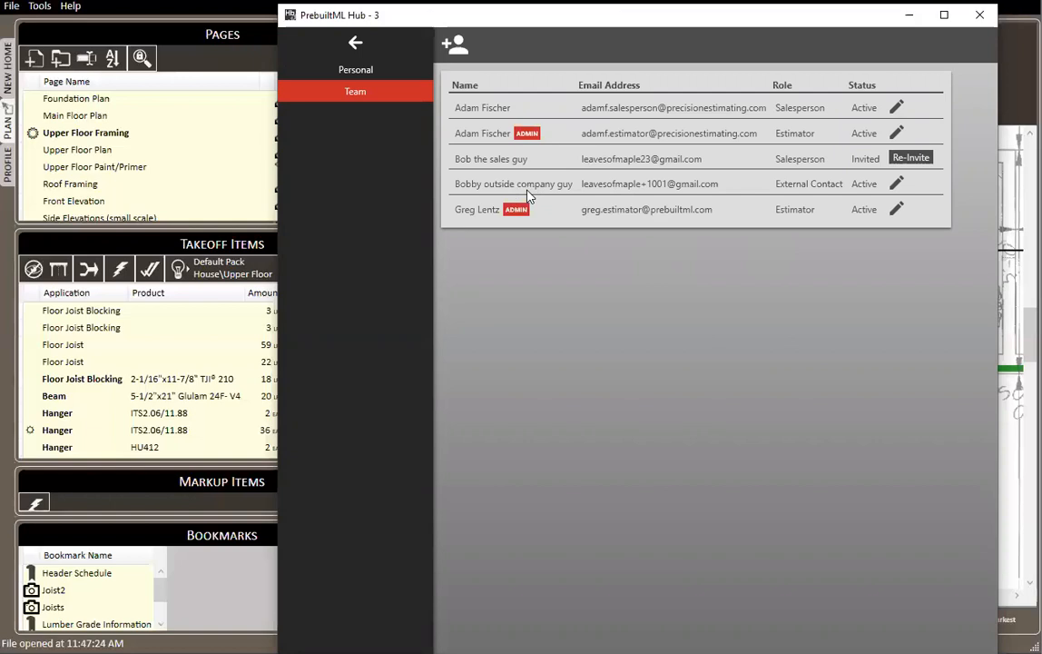
Return to the project list and add the team's active Salesperson account to the Smith HIlltop House project as an additional contact
left_click(354, 47)
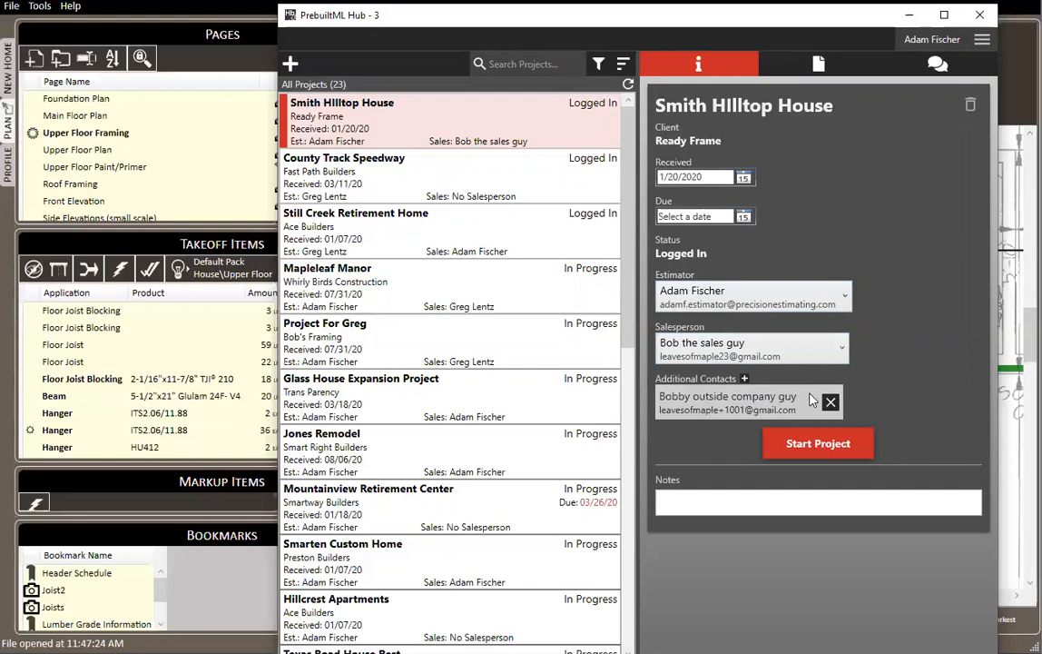
left_click(744, 381)
left_click(876, 398)
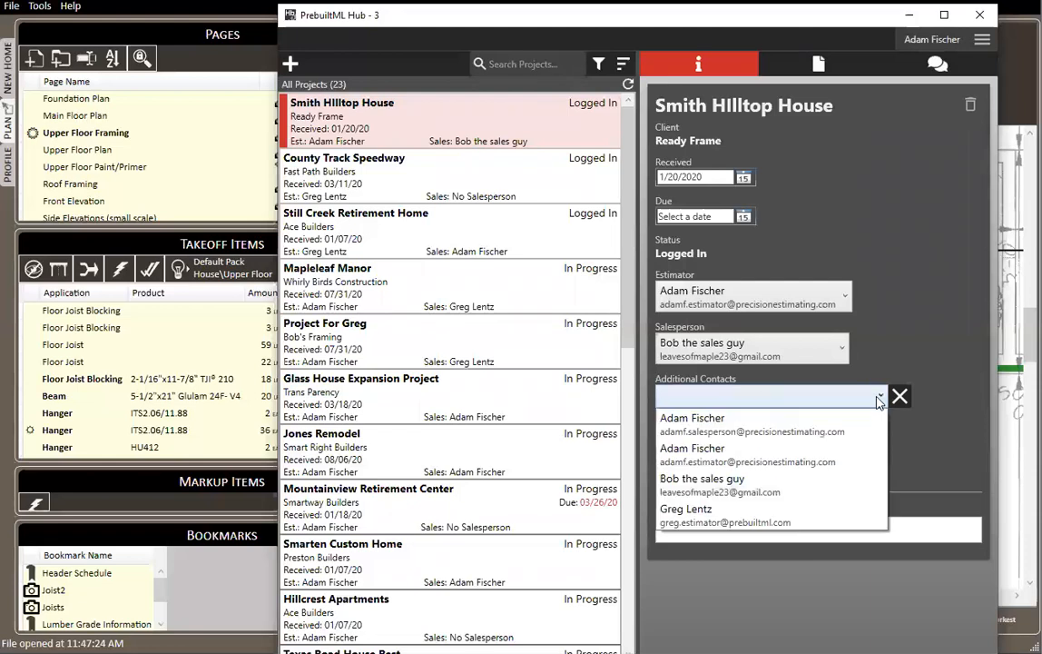
left_click(736, 432)
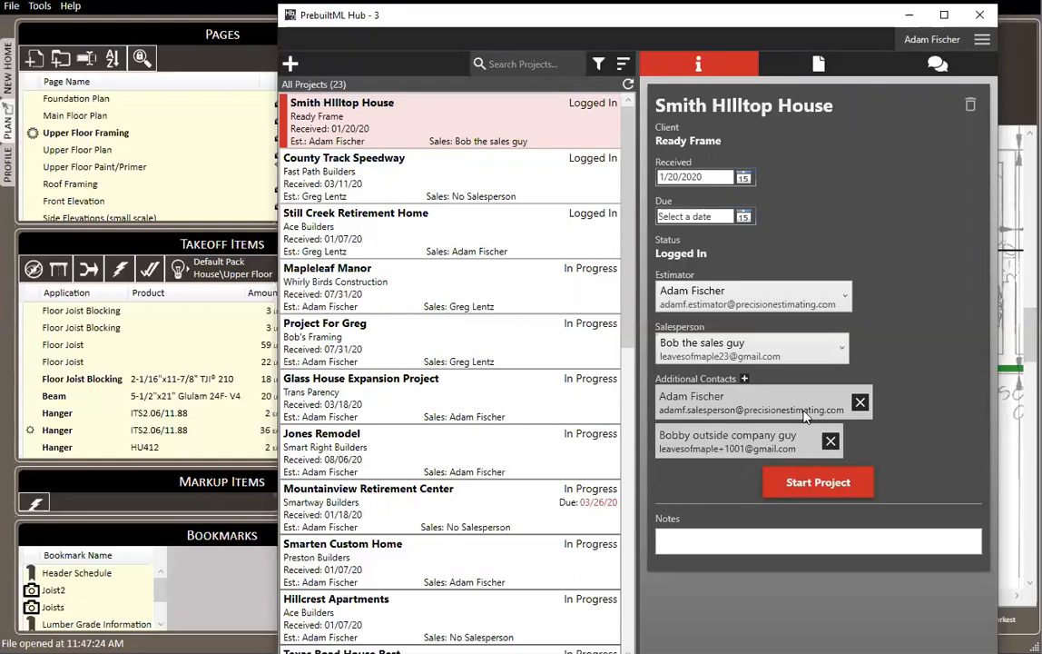
Add the last-listed team estimator as another additional contact on the Smith HIlltop House project
left_click(744, 378)
left_click(867, 396)
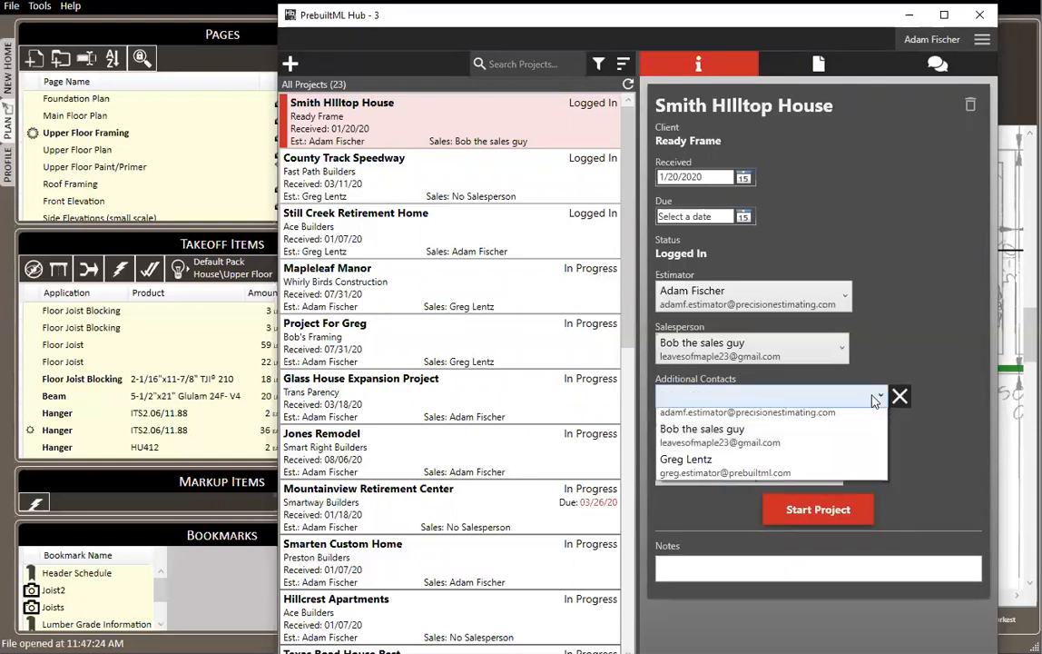
left_click(655, 428)
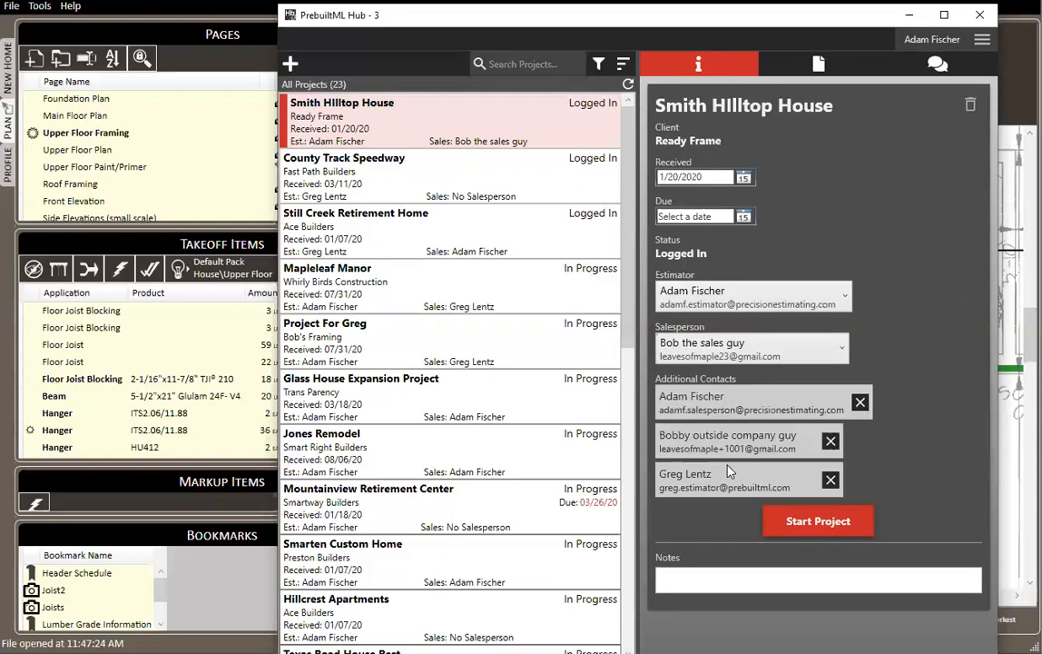